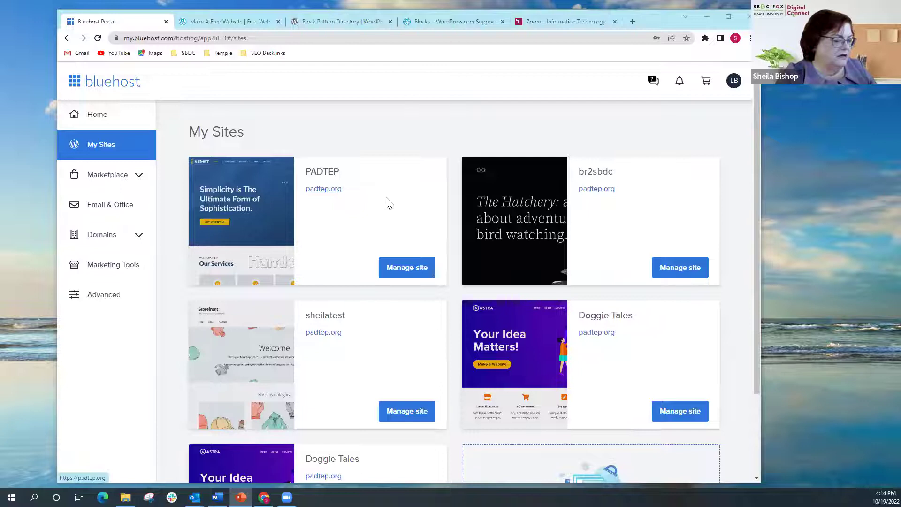
Start creating a new WordPress site from My Sites and name it "Doggie Tales"
{"action": "scroll", "coordinate": [382, 205], "scroll_direction": "down", "scroll_amount": 2}
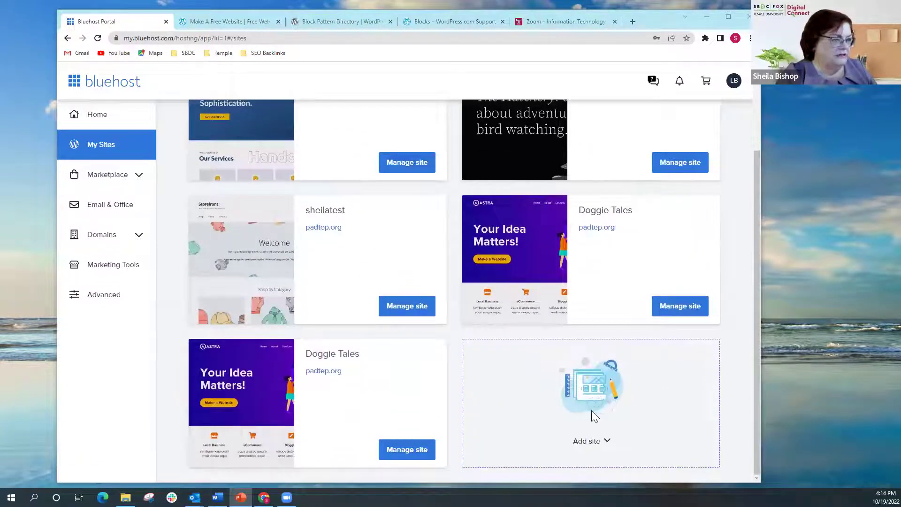
{"action": "left_click", "coordinate": [583, 442]}
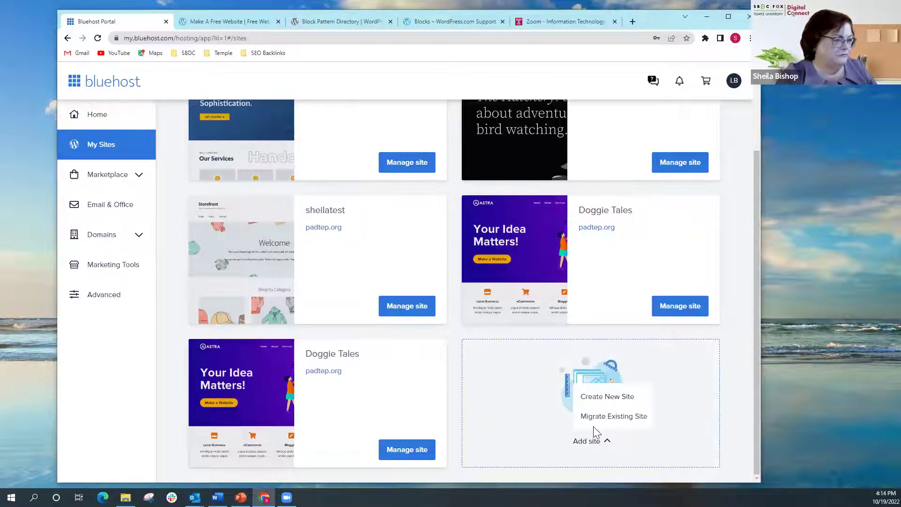
{"action": "left_click", "coordinate": [600, 401]}
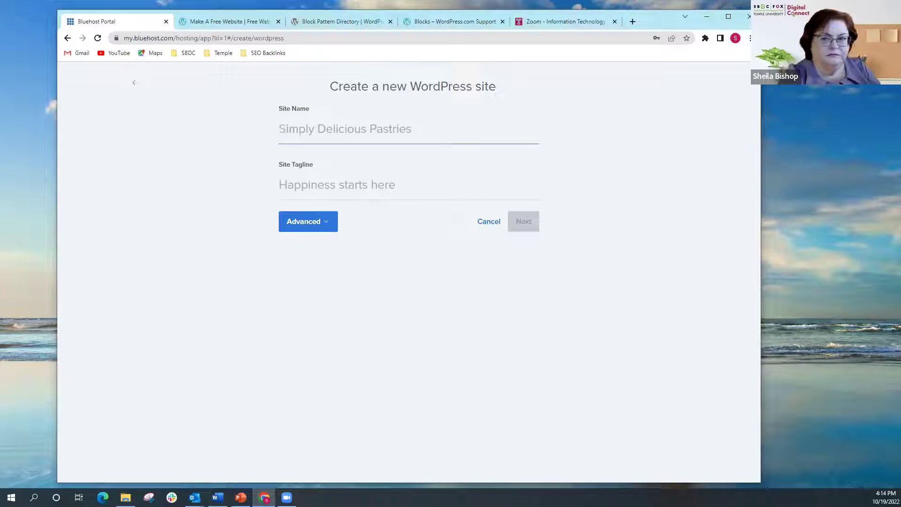
{"action": "left_click", "coordinate": [217, 498]}
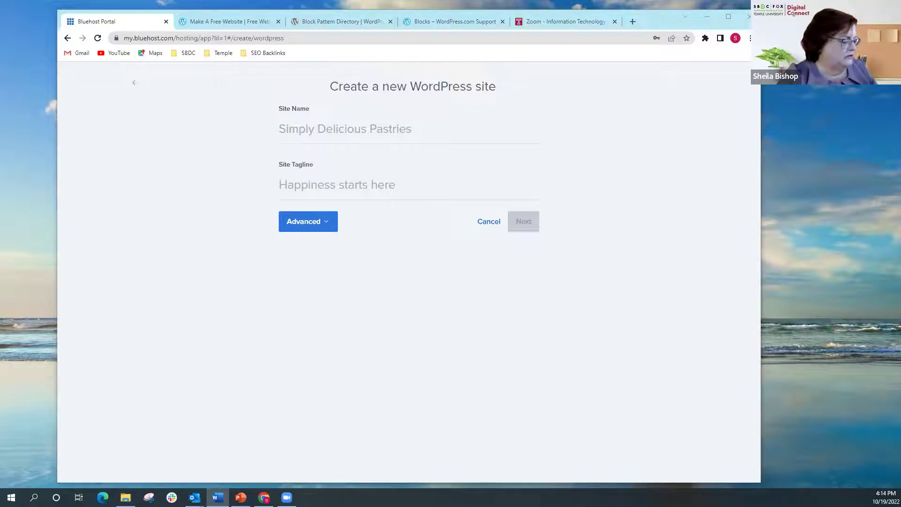
{"action": "left_click", "coordinate": [289, 128]}
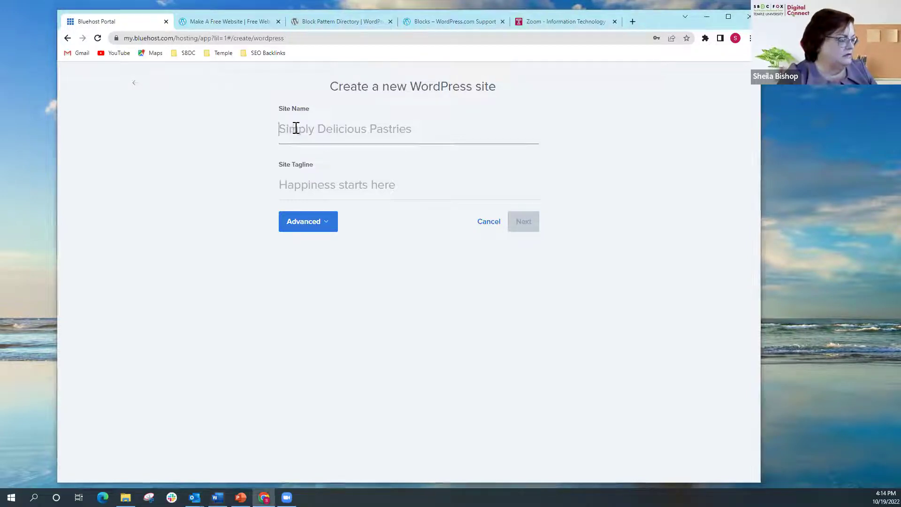
{"action": "type", "text": "Doggie Tales"}
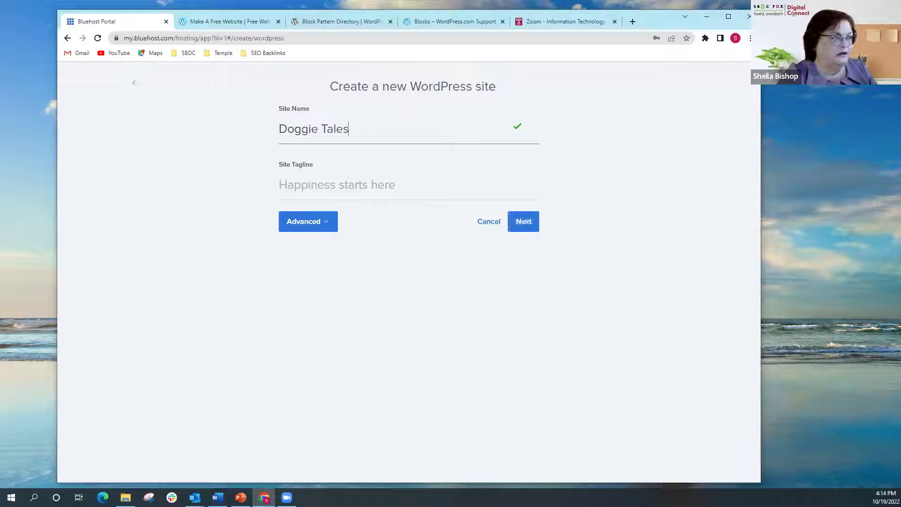
Give the site the tagline "Where your dog's story matters" and continue to the domain choice
{"action": "key", "text": "alt+Tab"}
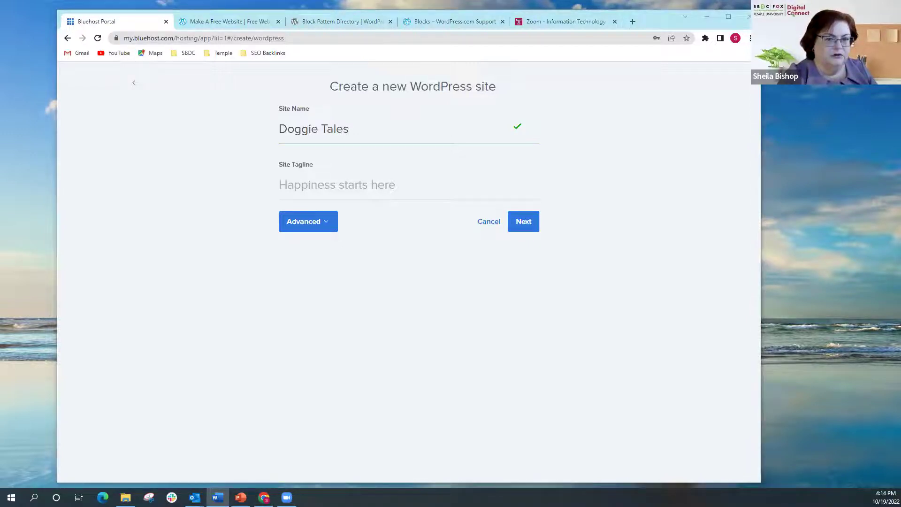
{"action": "key", "text": "alt+Tab"}
{"action": "left_click", "coordinate": [364, 193]}
{"action": "type", "text": "Where your dog’s story matters"}
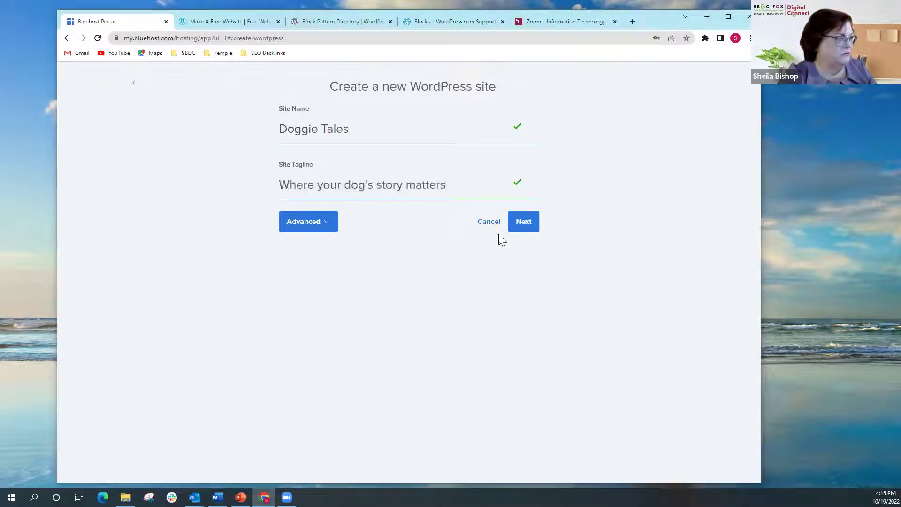
{"action": "left_click", "coordinate": [522, 224]}
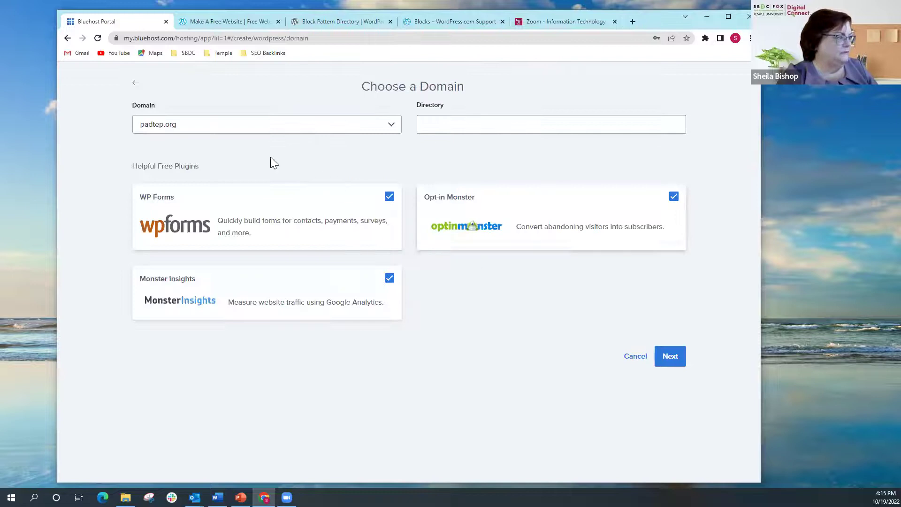
Set the installation directory to wpbeg1 under padtep.org and install WordPress with the suggested free plugins
{"action": "left_click", "coordinate": [438, 124]}
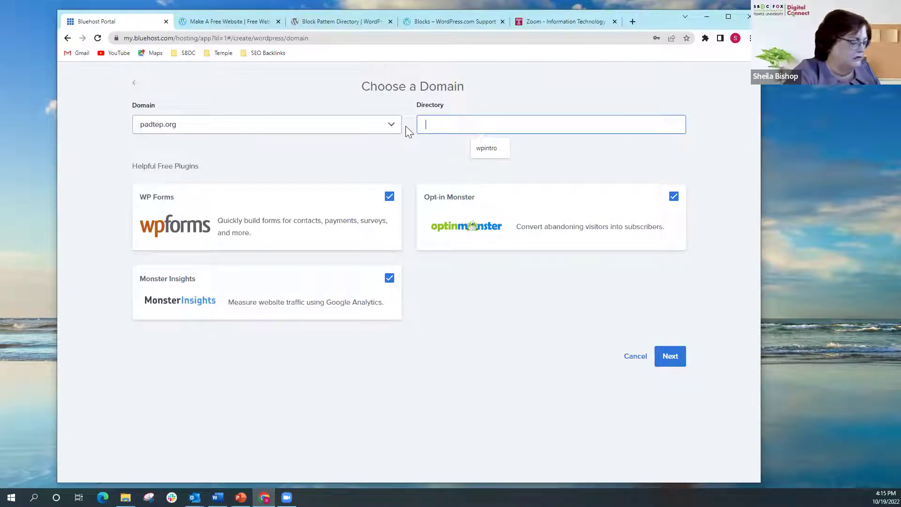
{"action": "type", "text": "p"}
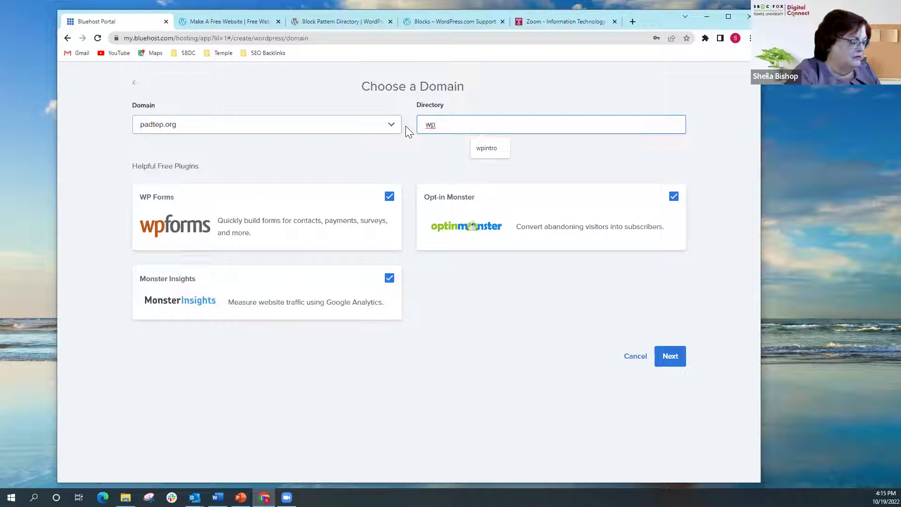
{"action": "type", "text": "beg"}
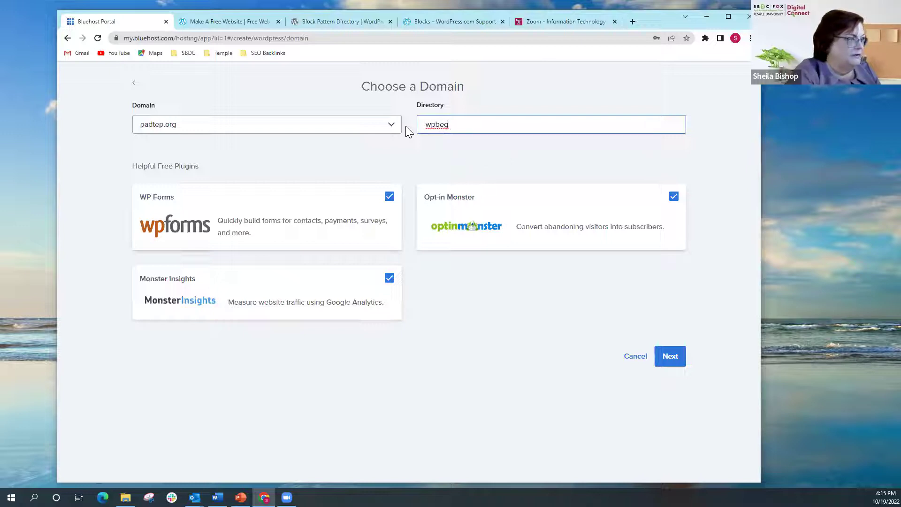
{"action": "type", "text": "1"}
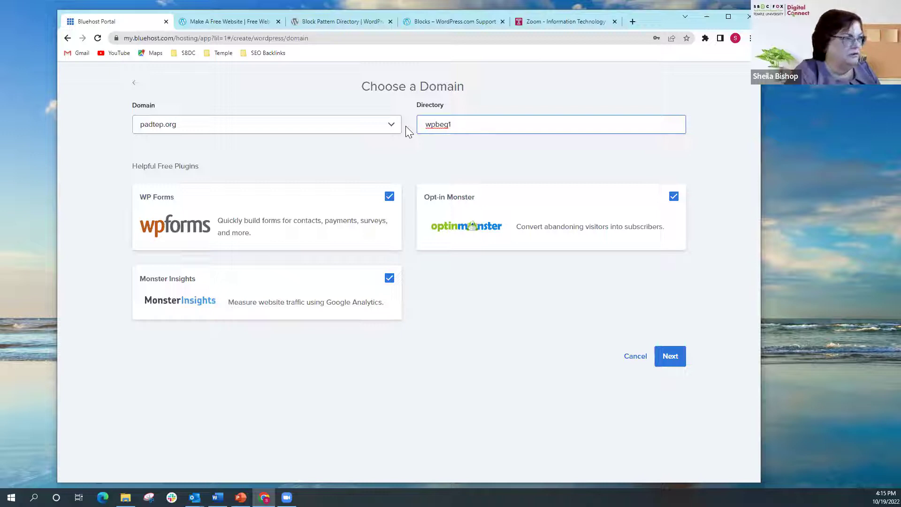
{"action": "left_click", "coordinate": [672, 357]}
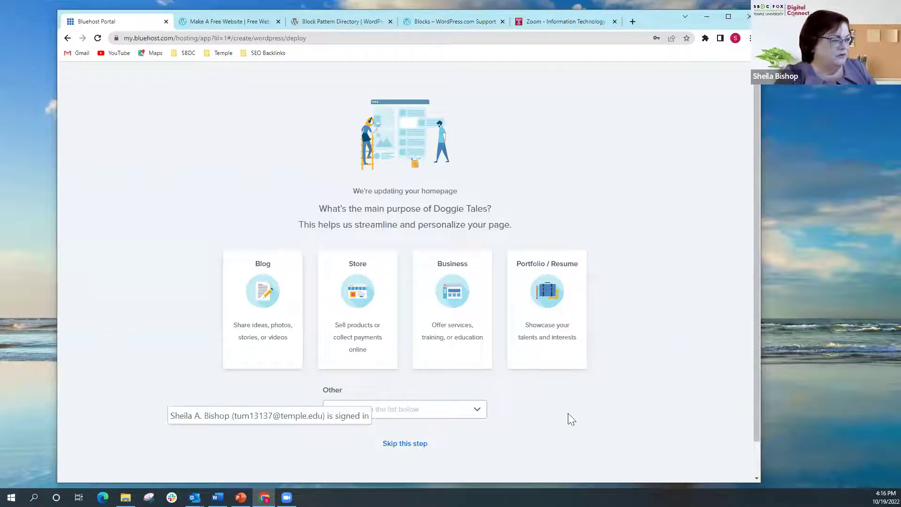
Skip the question about the site's main purpose and log into the newly installed WordPress site
{"action": "left_click", "coordinate": [404, 444]}
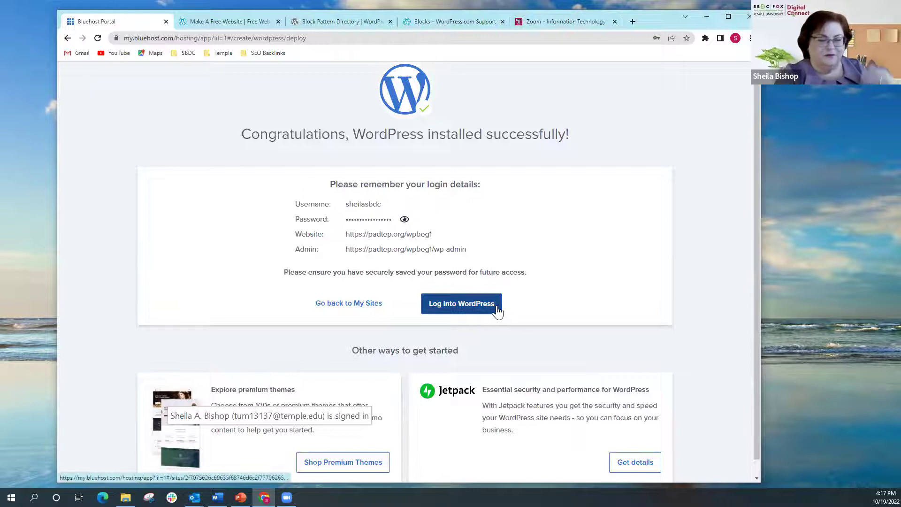
{"action": "left_click", "coordinate": [454, 310]}
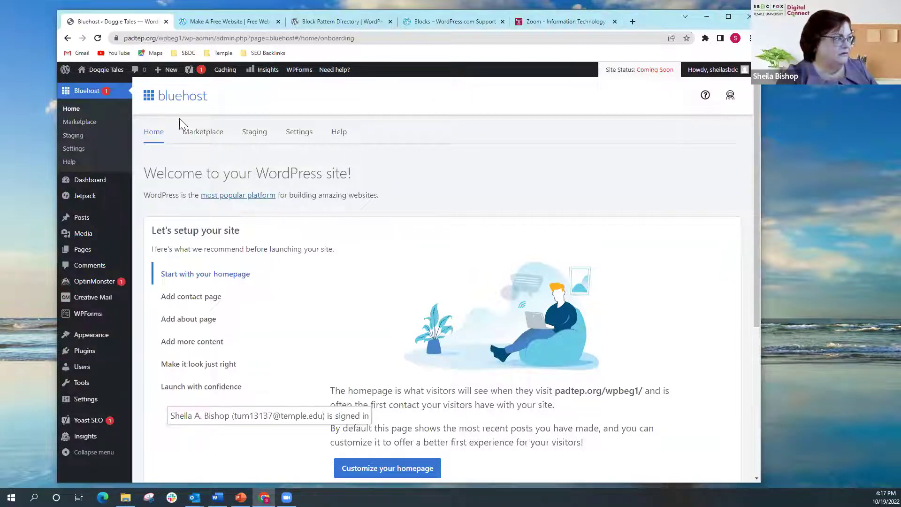
Visit the public front page of Doggie Tales and look over it from header to footer
{"action": "left_click", "coordinate": [100, 84]}
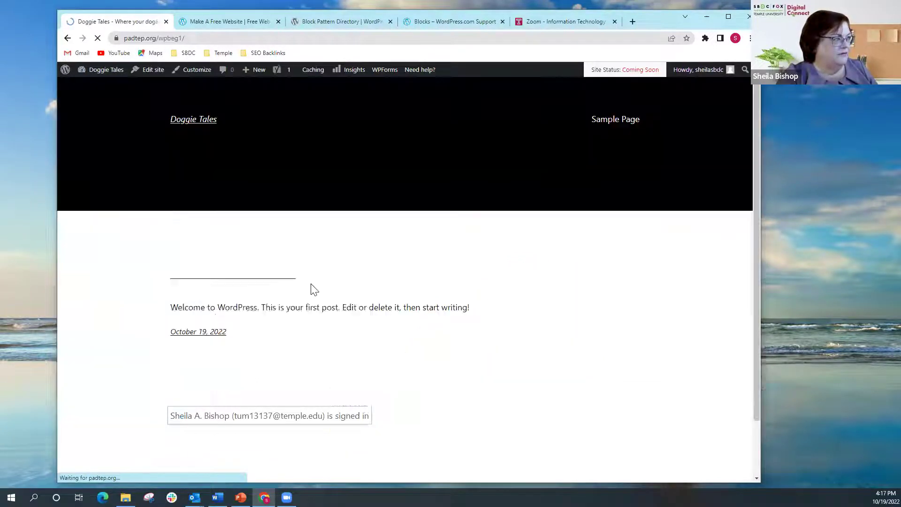
{"action": "scroll", "coordinate": [389, 327], "scroll_direction": "down", "scroll_amount": 3}
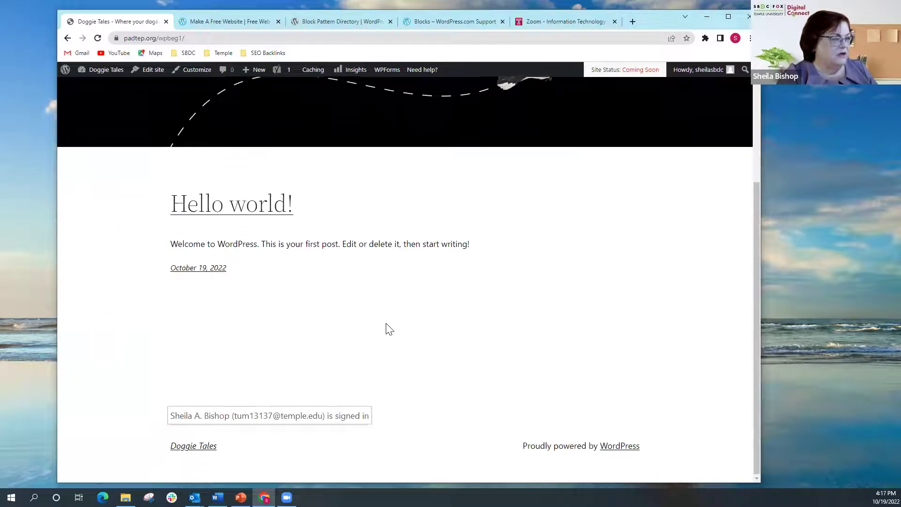
{"action": "scroll", "coordinate": [389, 328], "scroll_direction": "up", "scroll_amount": 3}
{"action": "scroll", "coordinate": [389, 326], "scroll_direction": "up", "scroll_amount": 1}
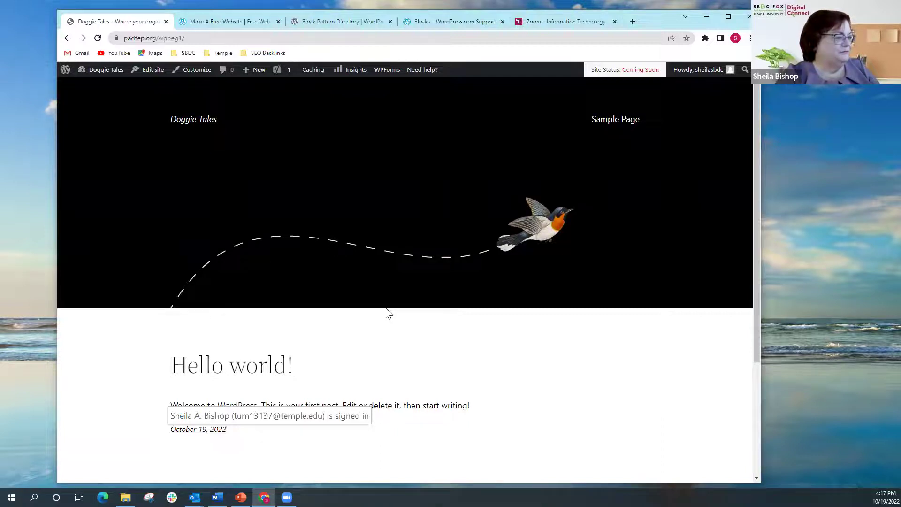
Switch to the PowerPoint presentation, start the slide show and advance to the Dashboard slide
{"action": "left_click", "coordinate": [241, 498]}
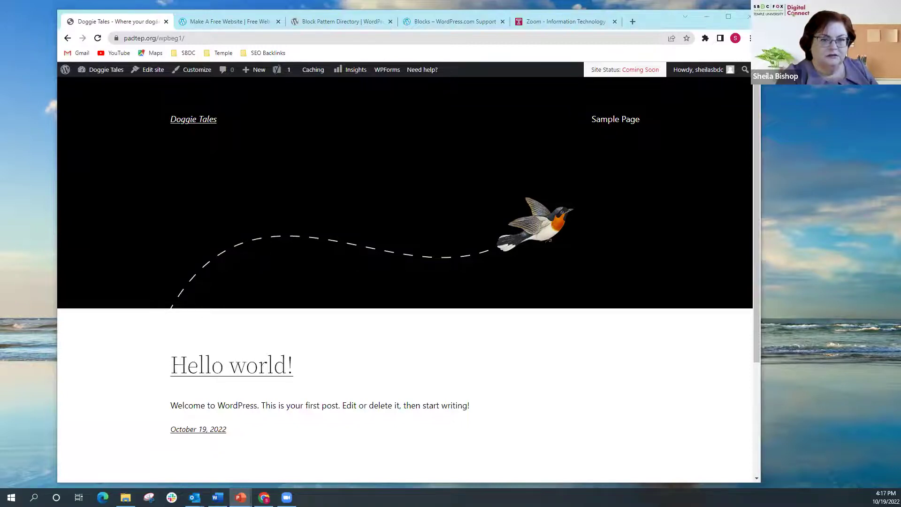
{"action": "key", "text": "F5"}
{"action": "key", "text": "Right"}
{"action": "key", "text": "Right"}
{"action": "key", "text": "Right"}
{"action": "key", "text": "Right"}
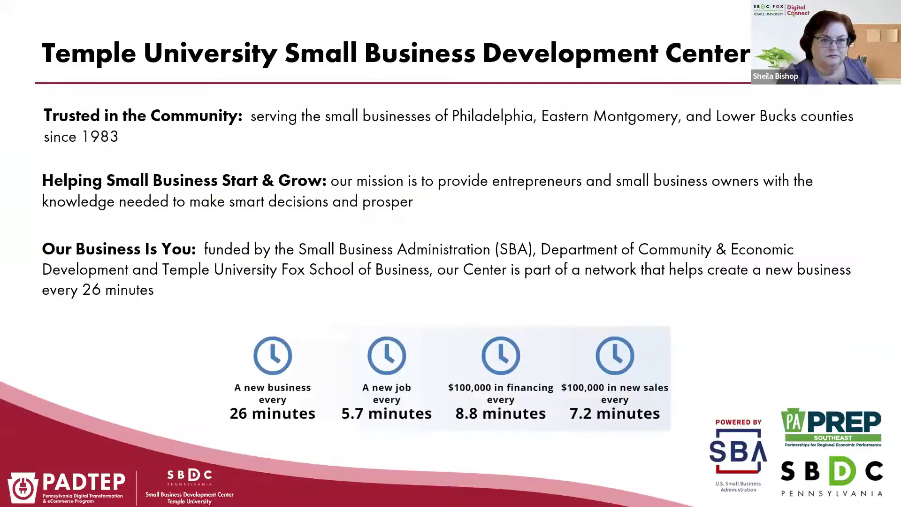
{"action": "key", "text": "Right"}
{"action": "key", "text": "Right"}
{"action": "key", "text": "Right"}
{"action": "key", "text": "Right"}
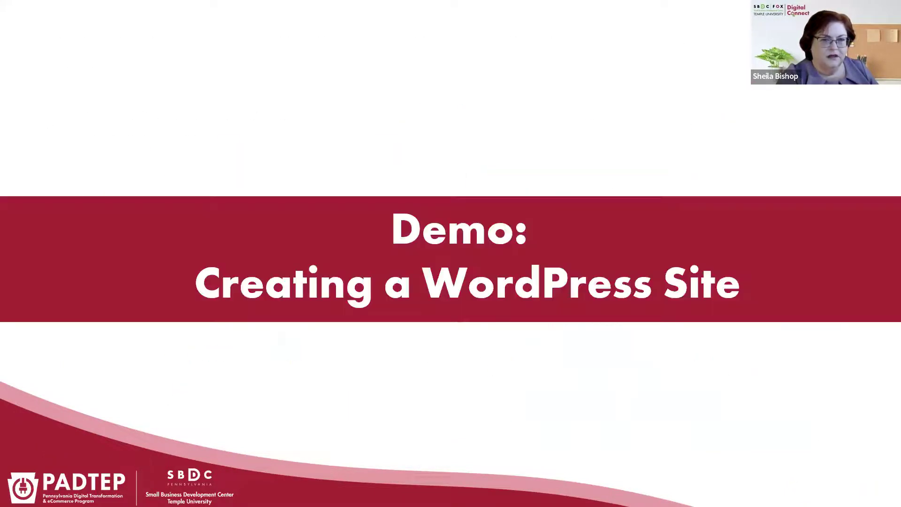
{"action": "key", "text": "Right"}
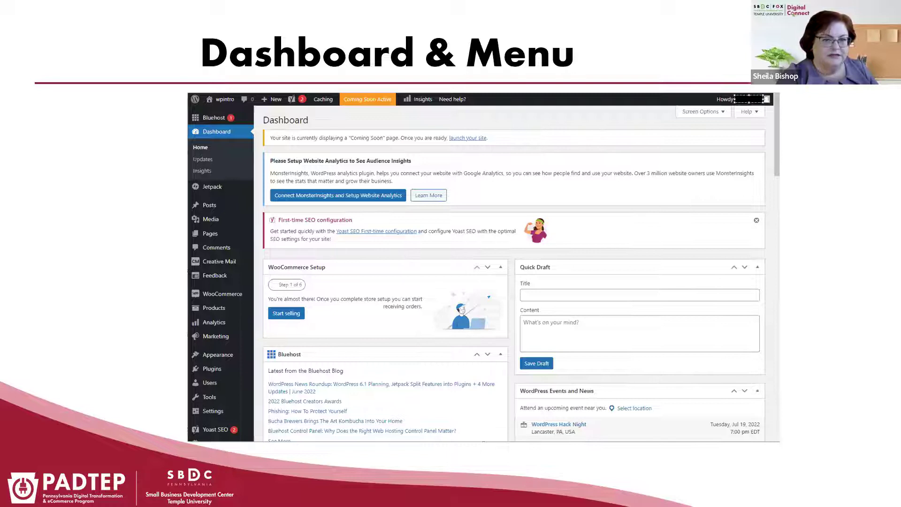
{"action": "key", "text": "Right"}
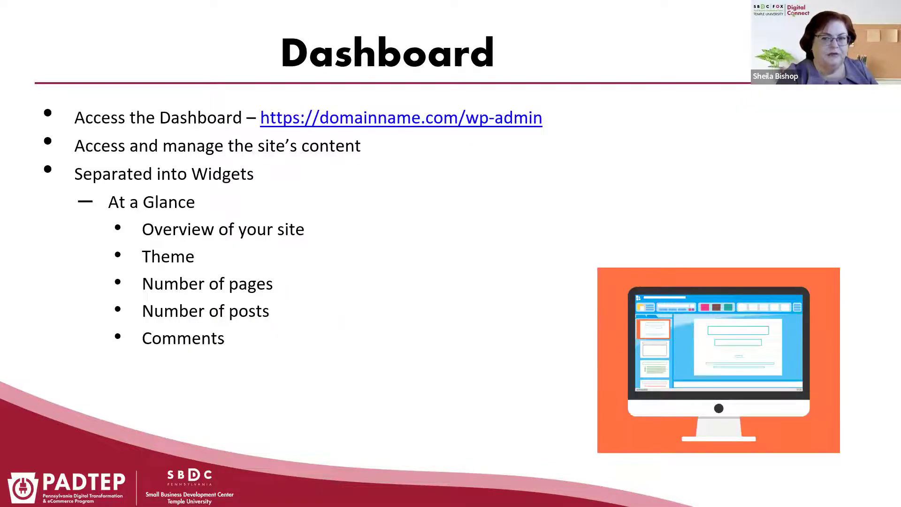
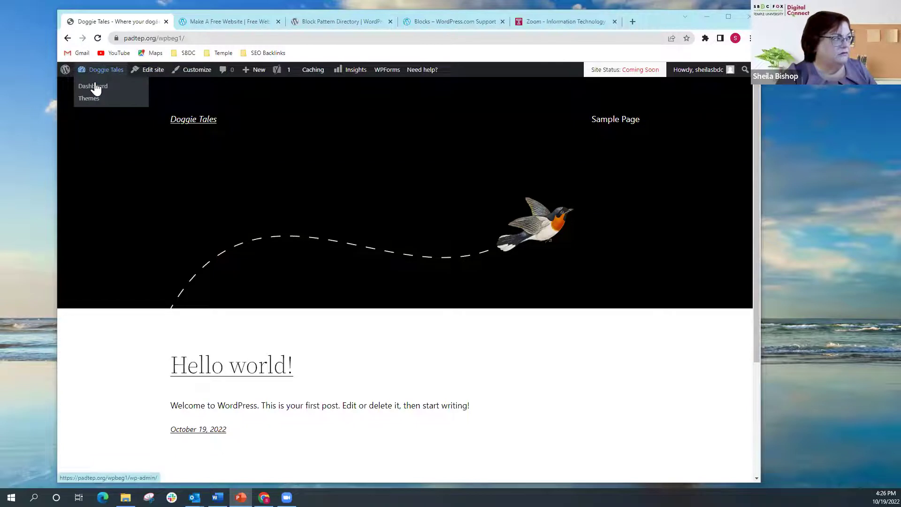
Open the Doggie Tales dashboard and look through the site's installed themes
{"action": "left_click", "coordinate": [94, 86]}
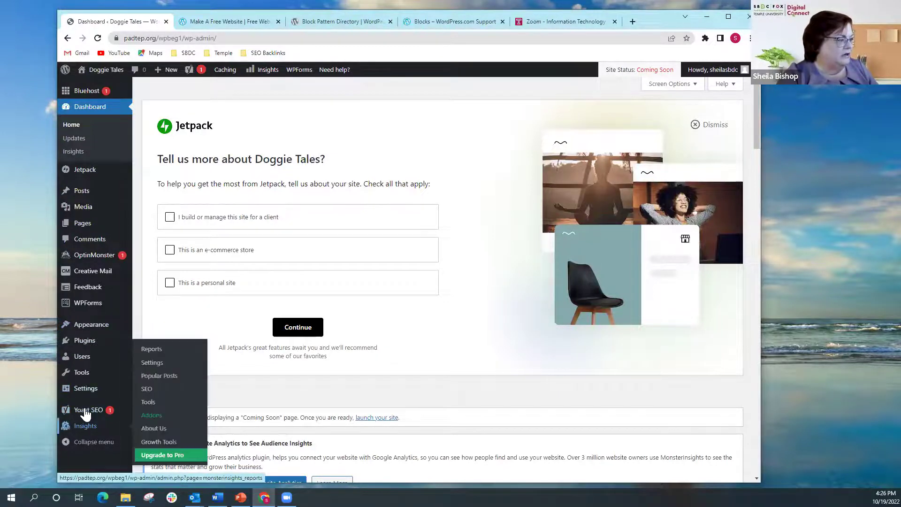
{"action": "mouse_move", "coordinate": [113, 322]}
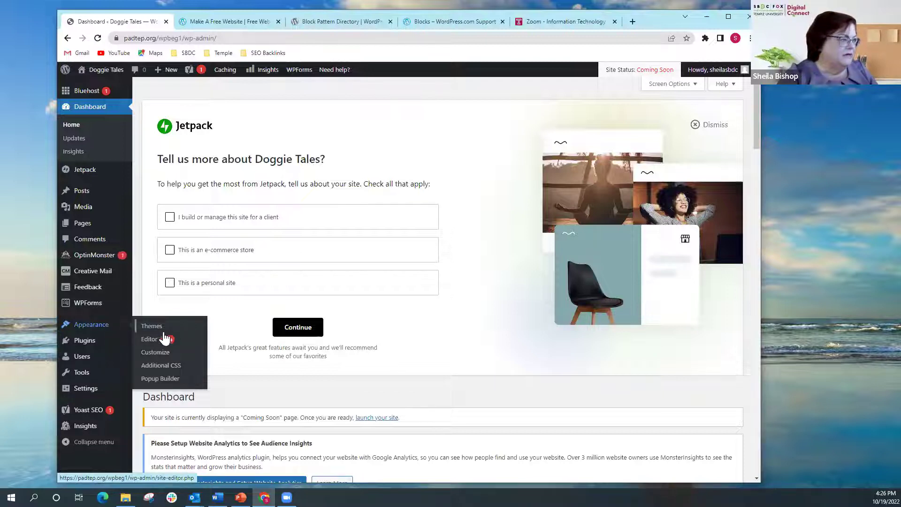
{"action": "left_click", "coordinate": [143, 339]}
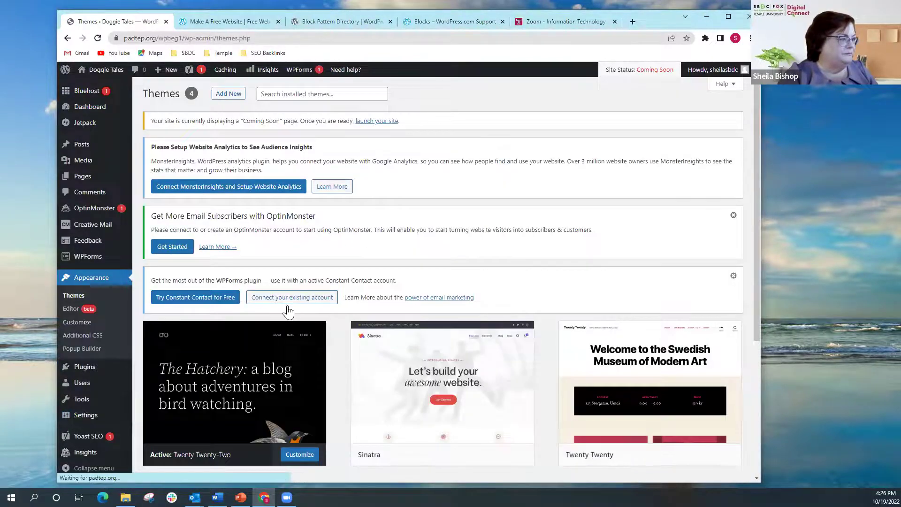
{"action": "scroll", "coordinate": [286, 350], "scroll_direction": "down", "scroll_amount": 3}
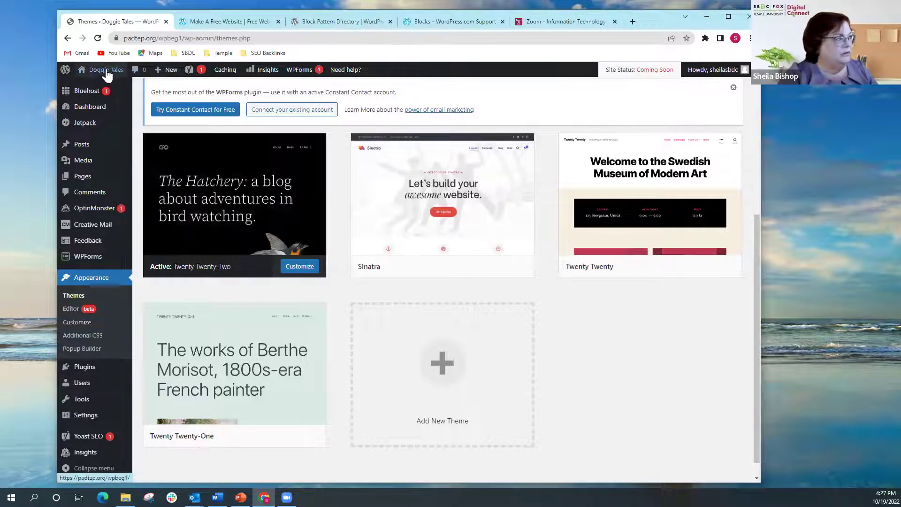
Return to the site's home page and review the active theme's header, navigation and sample post
{"action": "left_click", "coordinate": [102, 87]}
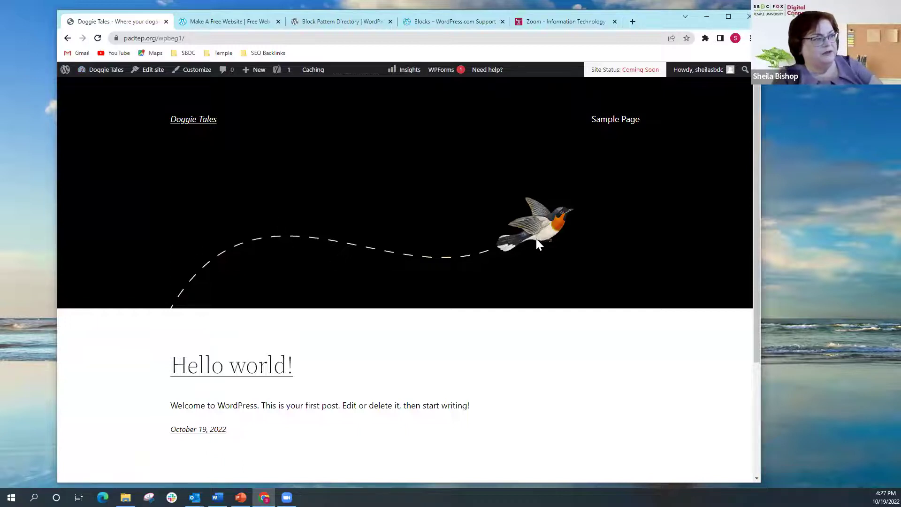
{"action": "scroll", "coordinate": [270, 398], "scroll_direction": "down", "scroll_amount": 2}
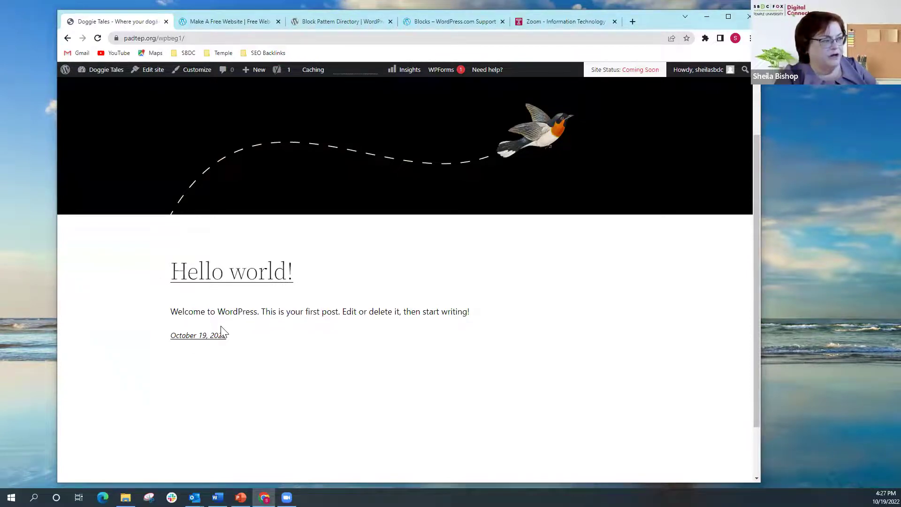
{"action": "scroll", "coordinate": [222, 333], "scroll_direction": "up", "scroll_amount": 2}
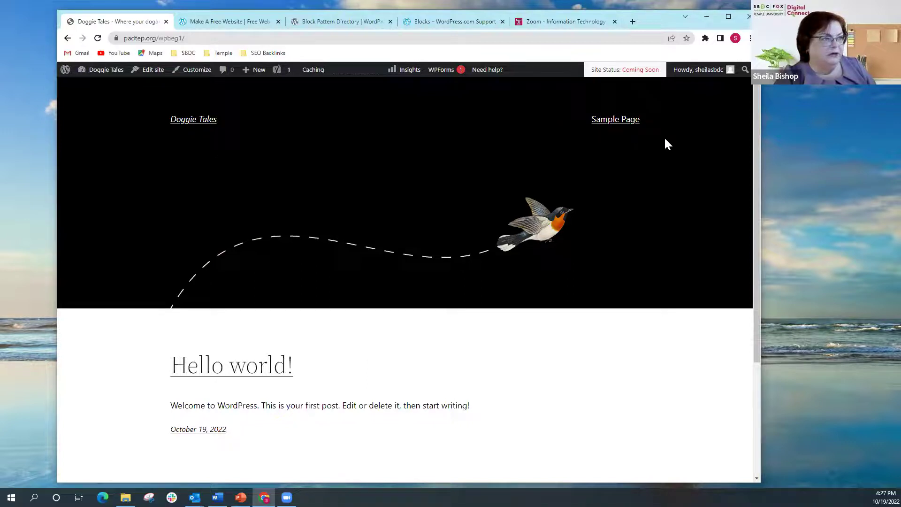
Go back to the Doggie Tales dashboard and open the Customize screen for the active theme
{"action": "mouse_move", "coordinate": [104, 73]}
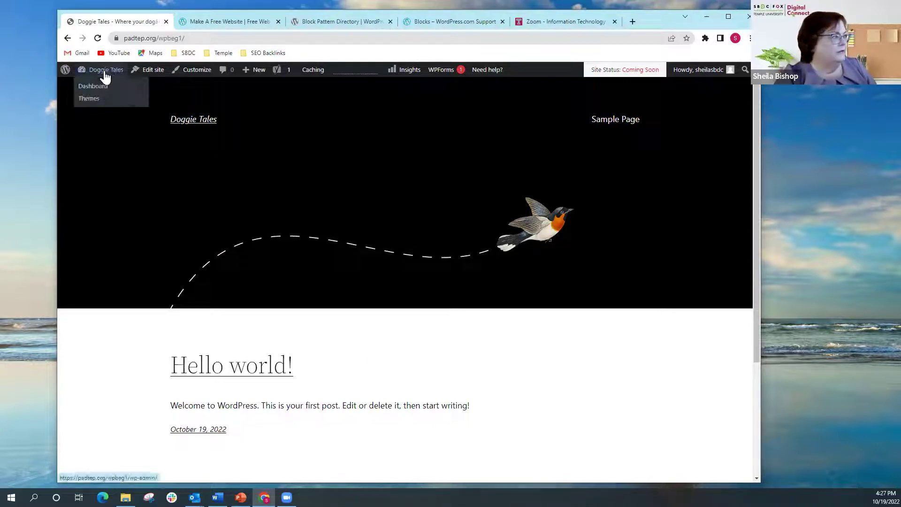
{"action": "left_click", "coordinate": [95, 87]}
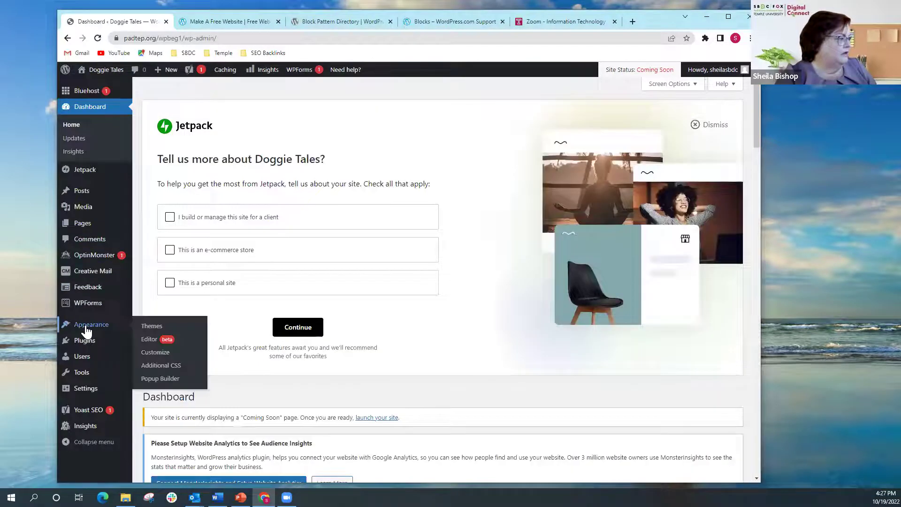
{"action": "left_click", "coordinate": [157, 354]}
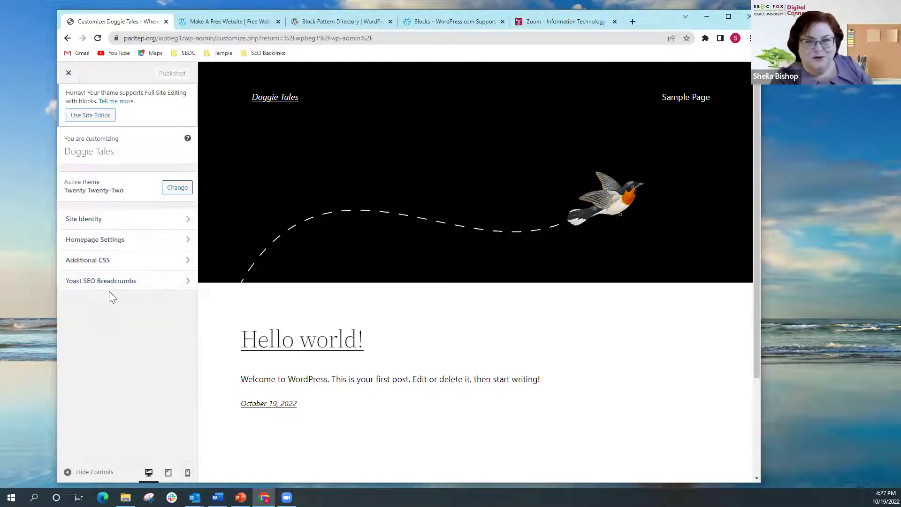
Check the Homepage Settings of the Customize screen and return to the Doggie Tales dashboard
{"action": "left_click", "coordinate": [89, 245]}
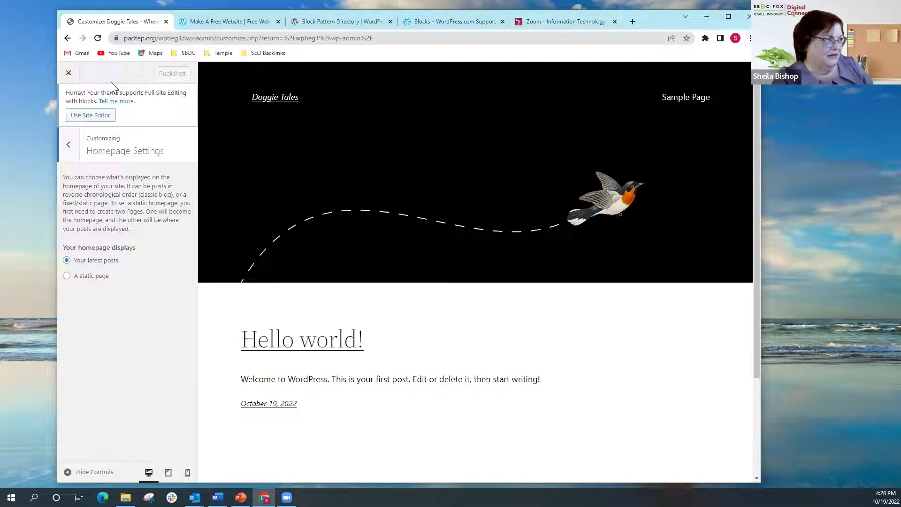
{"action": "left_click", "coordinate": [67, 39]}
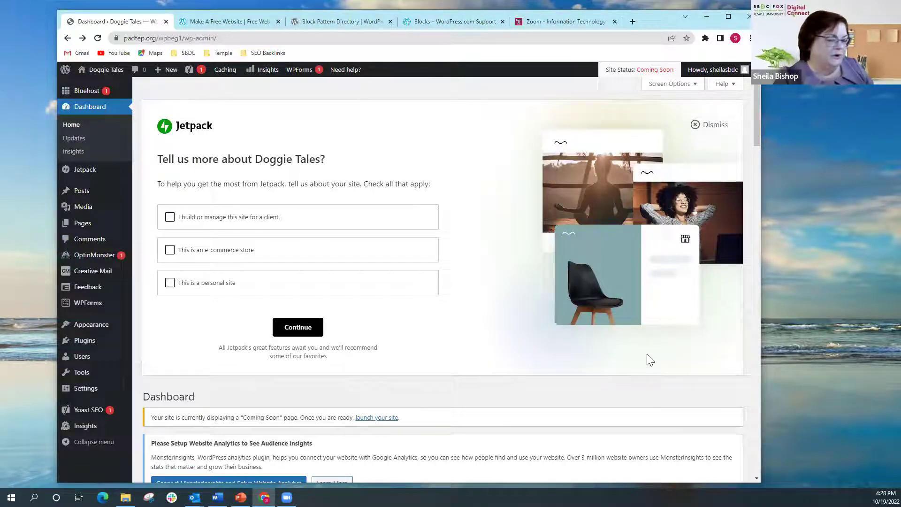
Open the site's installed themes and go on to the Add Themes page
{"action": "mouse_move", "coordinate": [101, 343]}
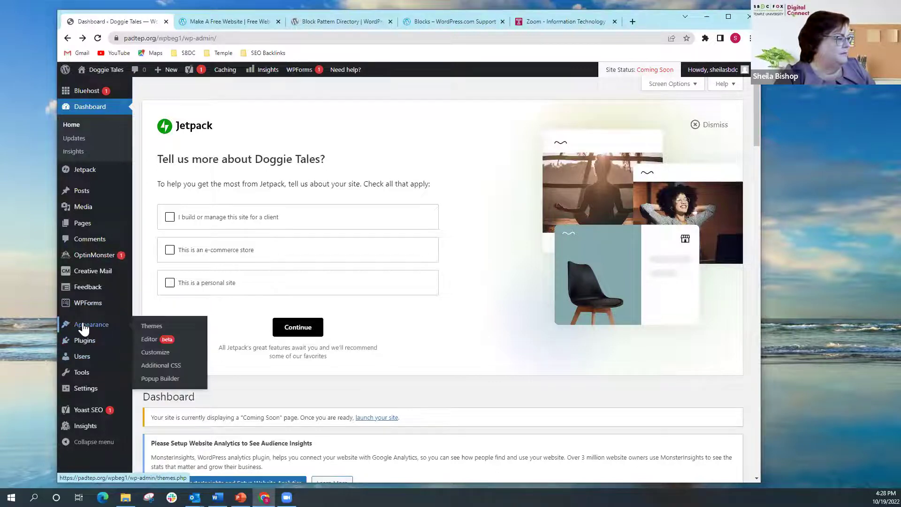
{"action": "left_click", "coordinate": [151, 331]}
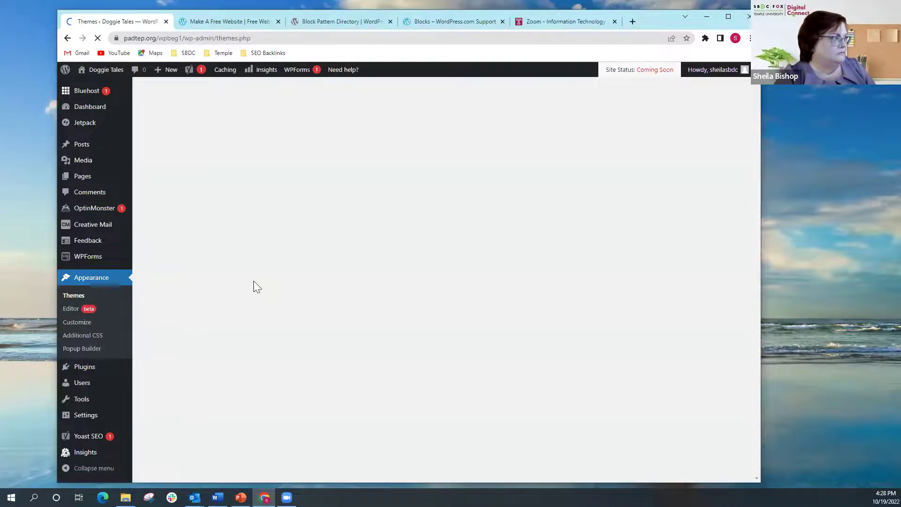
{"action": "scroll", "coordinate": [292, 379], "scroll_direction": "down", "scroll_amount": 3}
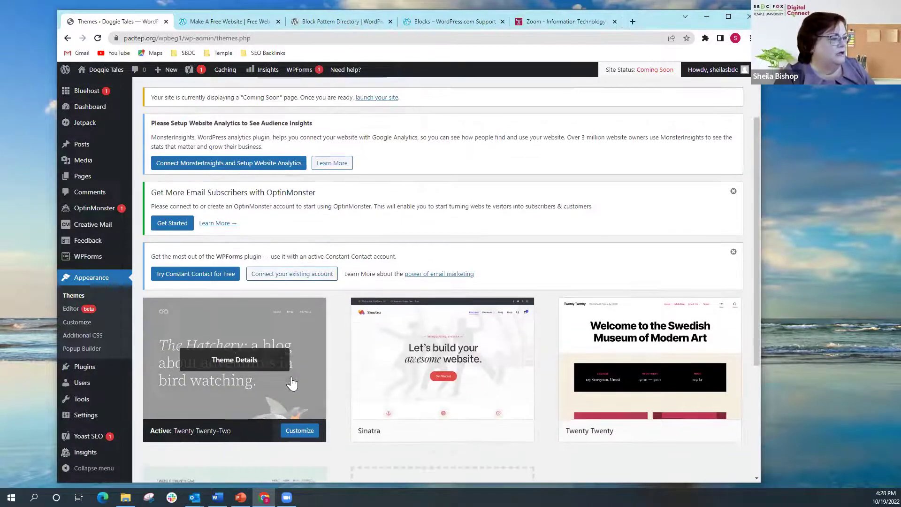
{"action": "scroll", "coordinate": [291, 383], "scroll_direction": "down", "scroll_amount": 5}
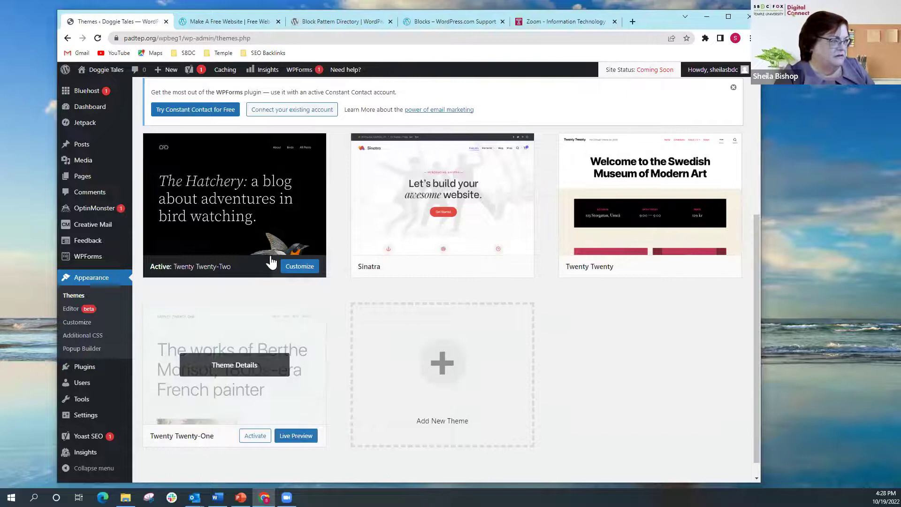
{"action": "left_click", "coordinate": [438, 370]}
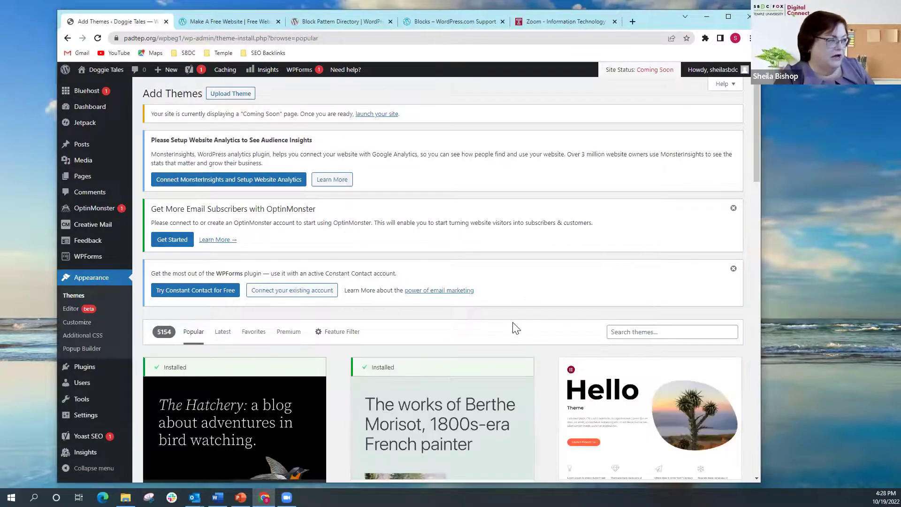
Browse the popular themes in the WordPress theme catalogue down to the Go theme
{"action": "scroll", "coordinate": [502, 363], "scroll_direction": "down", "scroll_amount": 12}
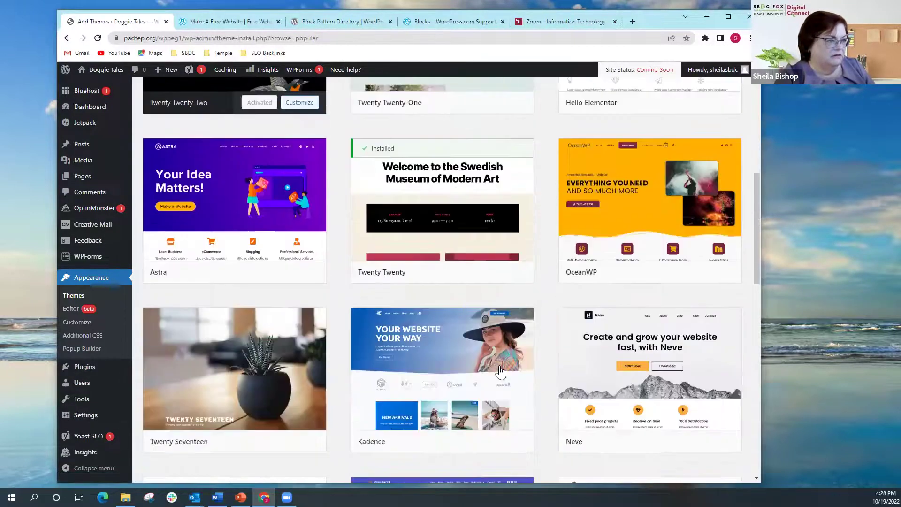
{"action": "scroll", "coordinate": [497, 369], "scroll_direction": "down", "scroll_amount": 10}
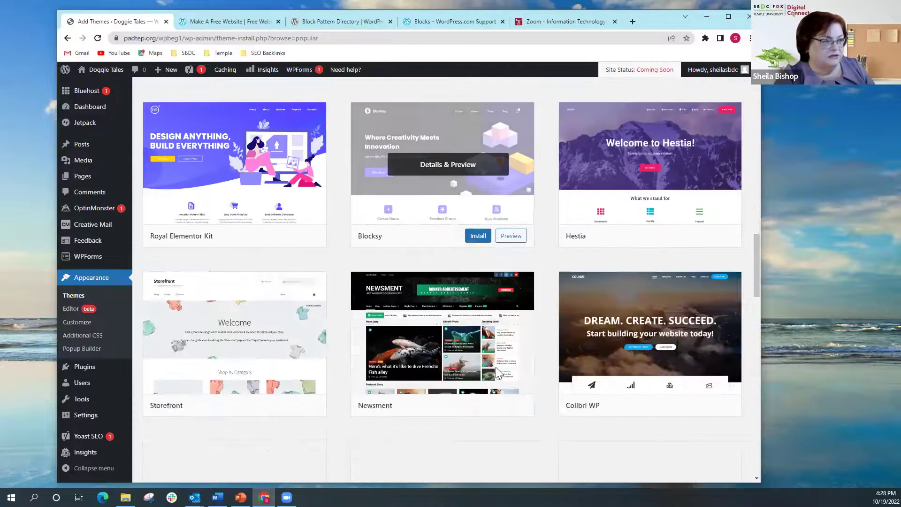
{"action": "scroll", "coordinate": [496, 373], "scroll_direction": "down", "scroll_amount": 7}
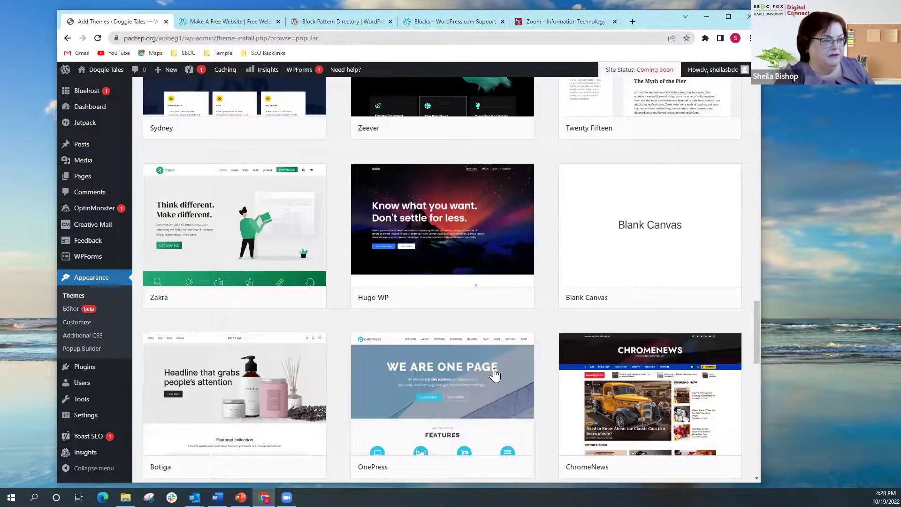
{"action": "scroll", "coordinate": [493, 374], "scroll_direction": "up", "scroll_amount": 4}
{"action": "scroll", "coordinate": [493, 371], "scroll_direction": "up", "scroll_amount": 9}
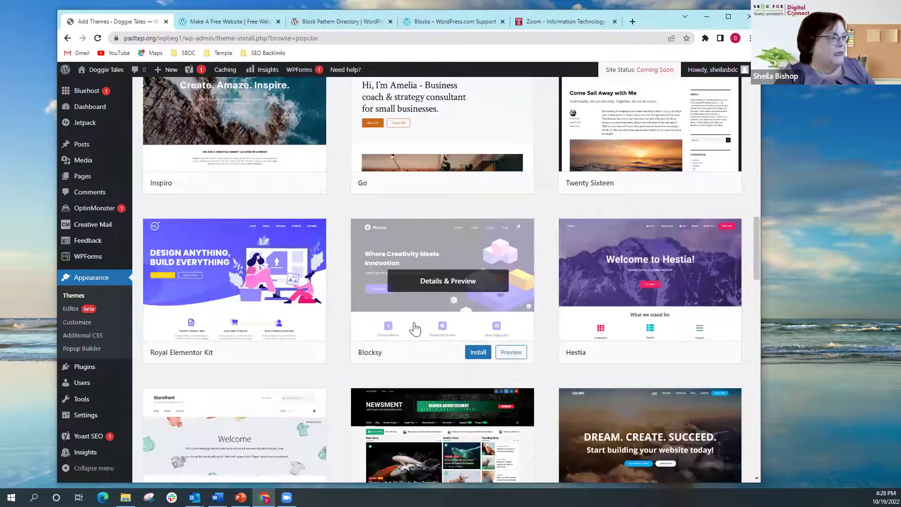
{"action": "scroll", "coordinate": [412, 323], "scroll_direction": "up", "scroll_amount": 2}
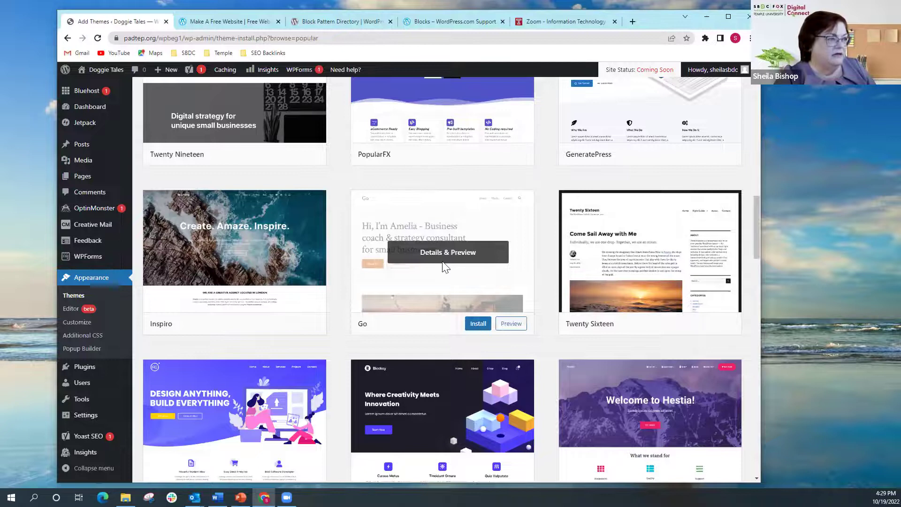
Preview the Go theme, examine its sample posts, headings, lists, forms and tables, and close the preview
{"action": "left_click", "coordinate": [444, 266]}
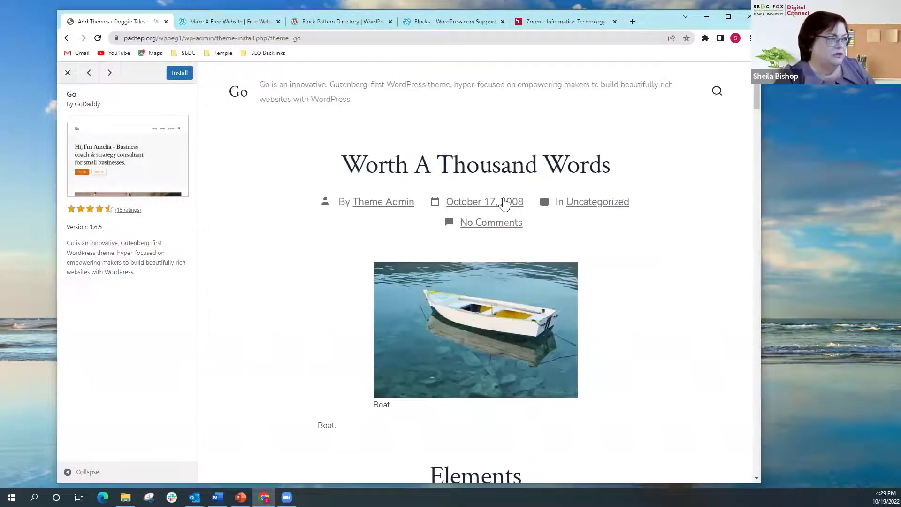
{"action": "scroll", "coordinate": [337, 329], "scroll_direction": "down", "scroll_amount": 2}
{"action": "scroll", "coordinate": [337, 334], "scroll_direction": "down", "scroll_amount": 8}
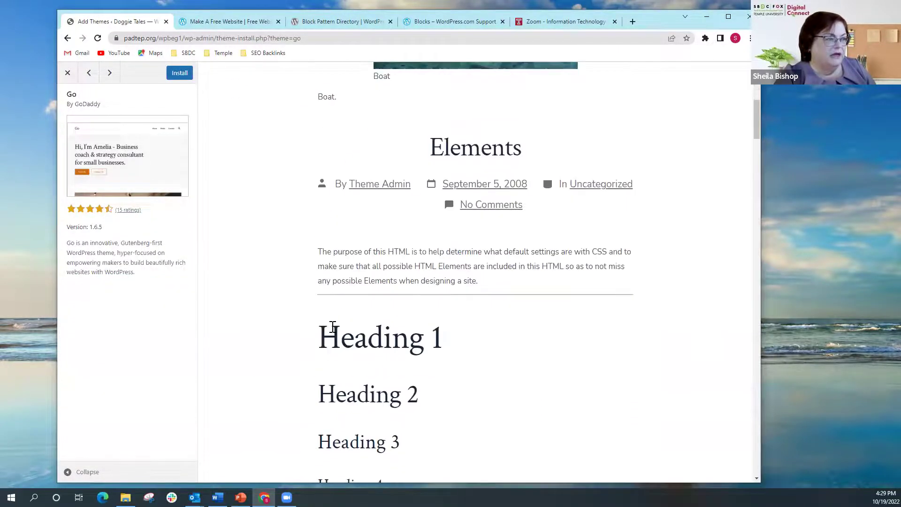
{"action": "scroll", "coordinate": [340, 312], "scroll_direction": "down", "scroll_amount": 5}
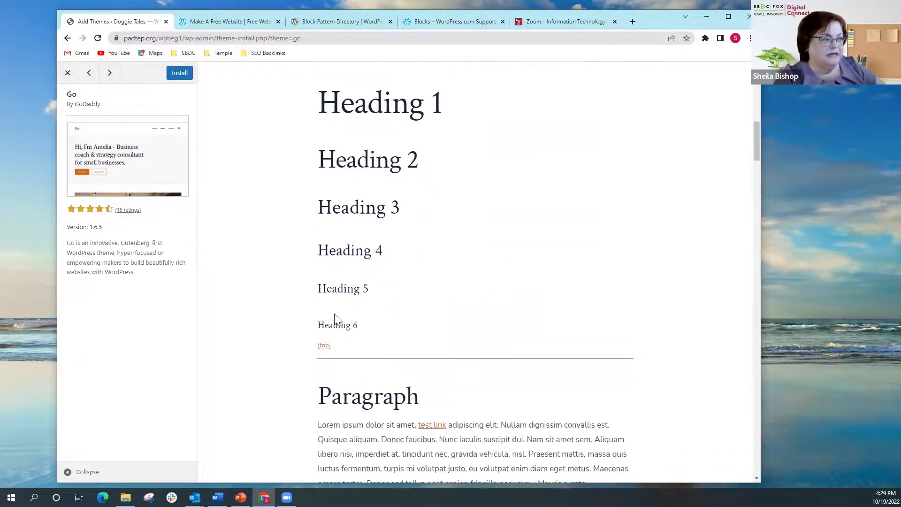
{"action": "scroll", "coordinate": [331, 319], "scroll_direction": "down", "scroll_amount": 6}
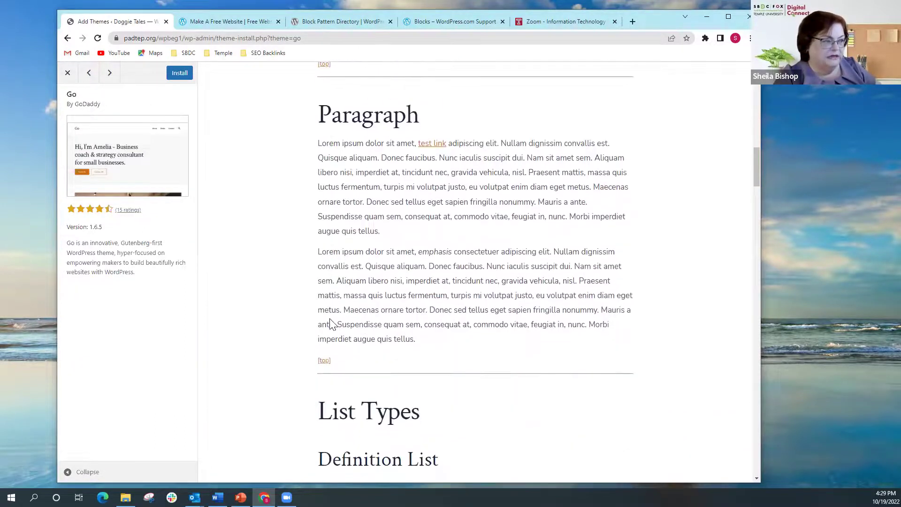
{"action": "scroll", "coordinate": [332, 324], "scroll_direction": "down", "scroll_amount": 8}
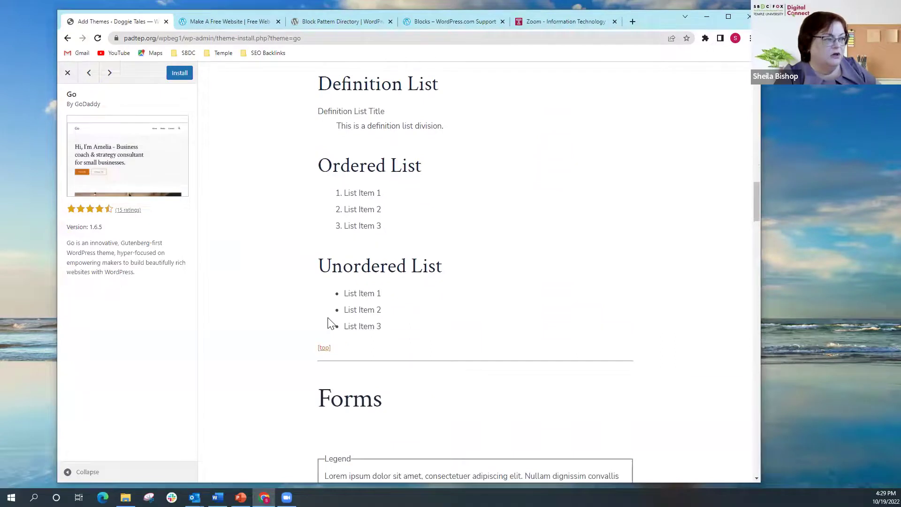
{"action": "scroll", "coordinate": [328, 318], "scroll_direction": "down", "scroll_amount": 5}
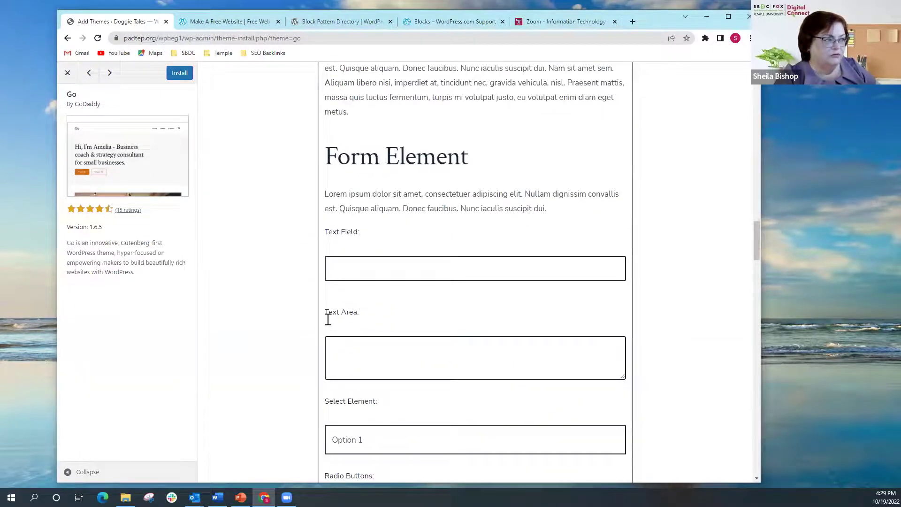
{"action": "scroll", "coordinate": [338, 300], "scroll_direction": "up", "scroll_amount": 1}
{"action": "scroll", "coordinate": [346, 344], "scroll_direction": "down", "scroll_amount": 7}
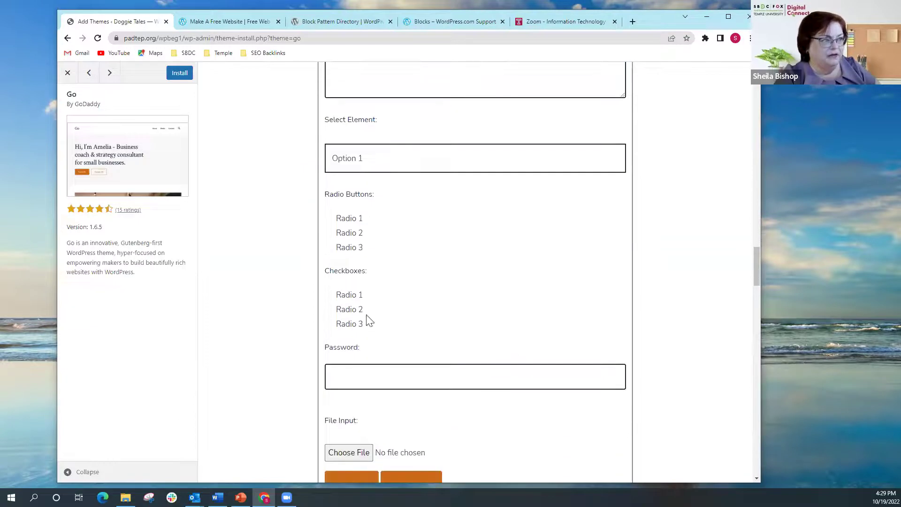
{"action": "scroll", "coordinate": [346, 373], "scroll_direction": "down", "scroll_amount": 7}
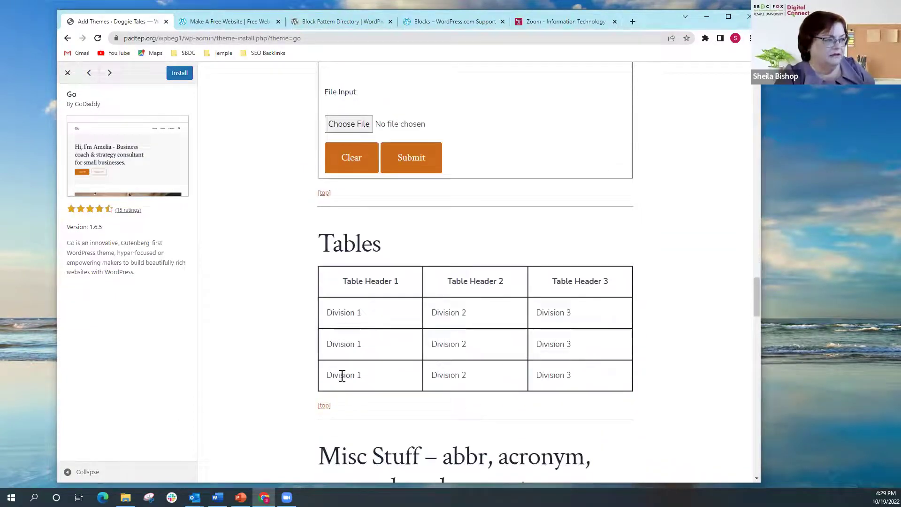
{"action": "scroll", "coordinate": [545, 376], "scroll_direction": "down", "scroll_amount": 10}
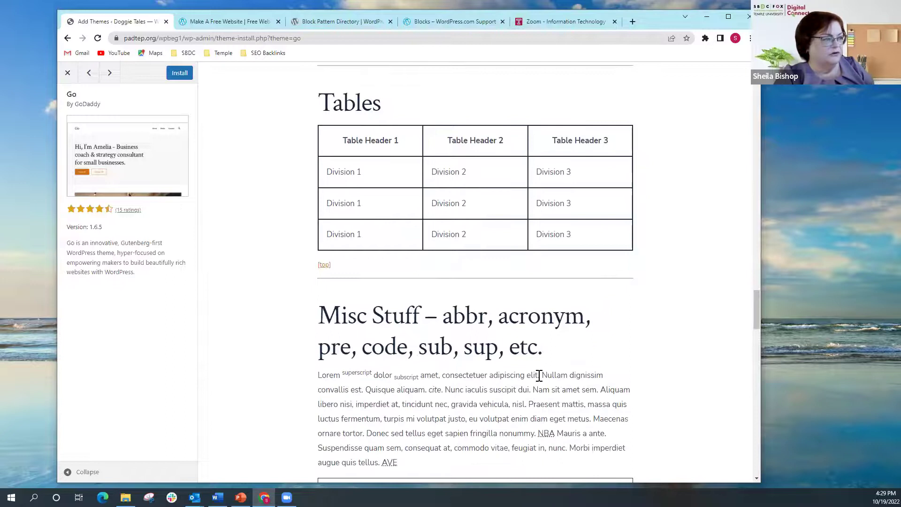
{"action": "scroll", "coordinate": [524, 381], "scroll_direction": "down", "scroll_amount": 12}
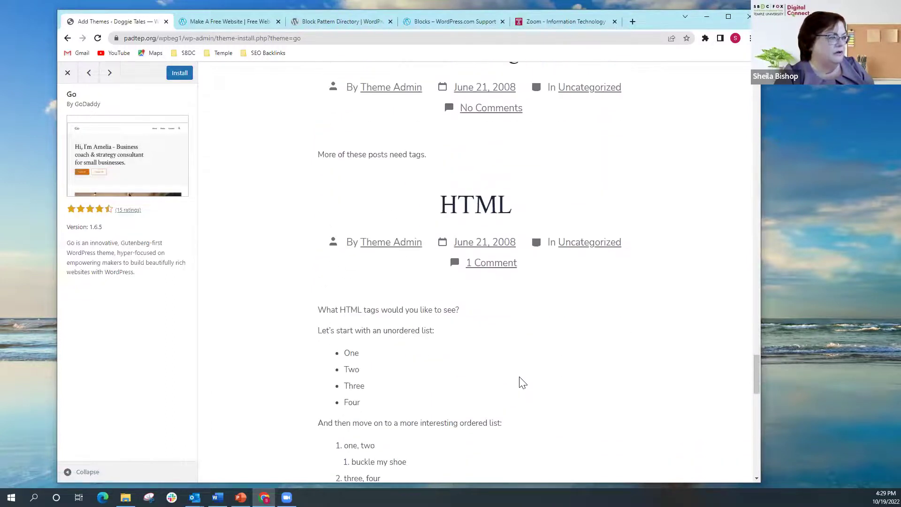
{"action": "scroll", "coordinate": [520, 382], "scroll_direction": "down", "scroll_amount": 12}
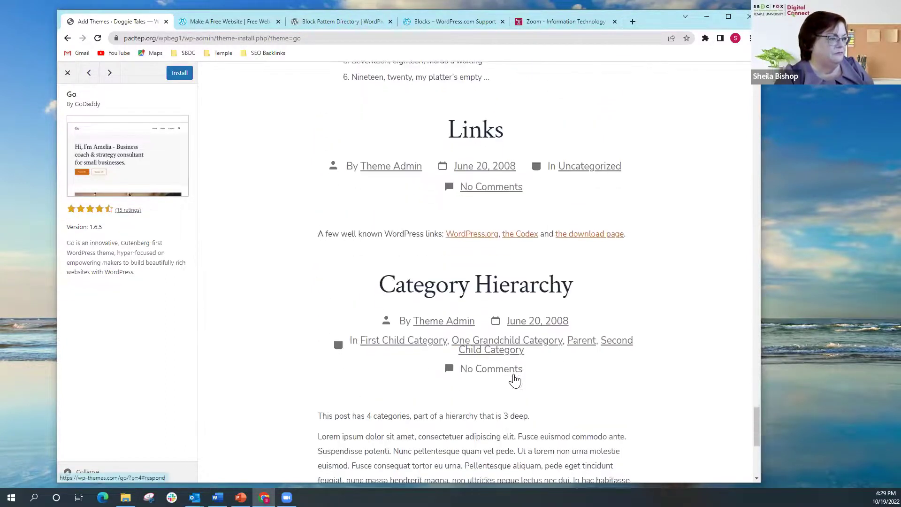
{"action": "scroll", "coordinate": [727, 258], "scroll_direction": "up", "scroll_amount": 3}
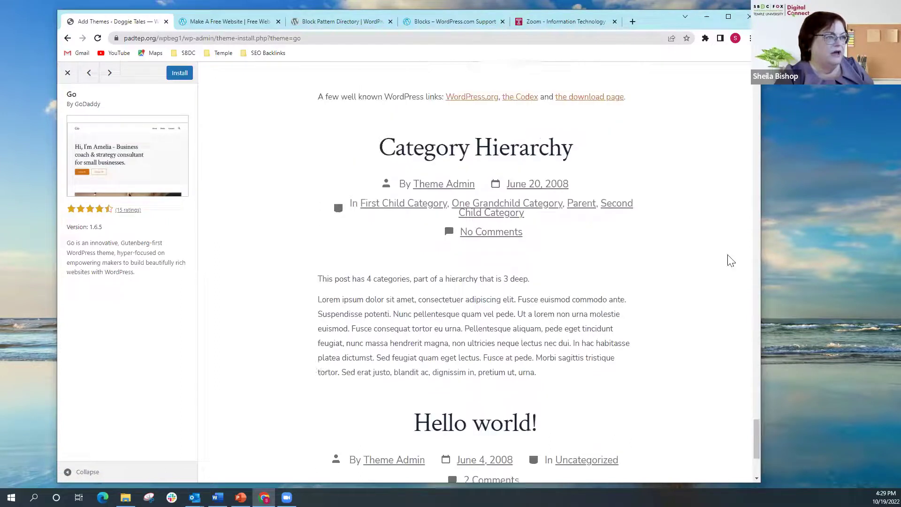
{"action": "left_click_drag", "start_coordinate": [757, 438], "coordinate": [704, 21]}
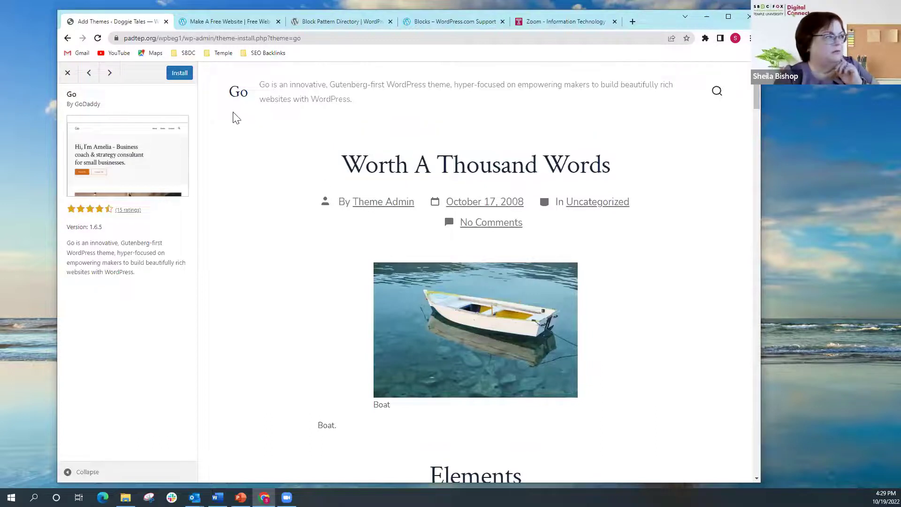
{"action": "left_click", "coordinate": [68, 72]}
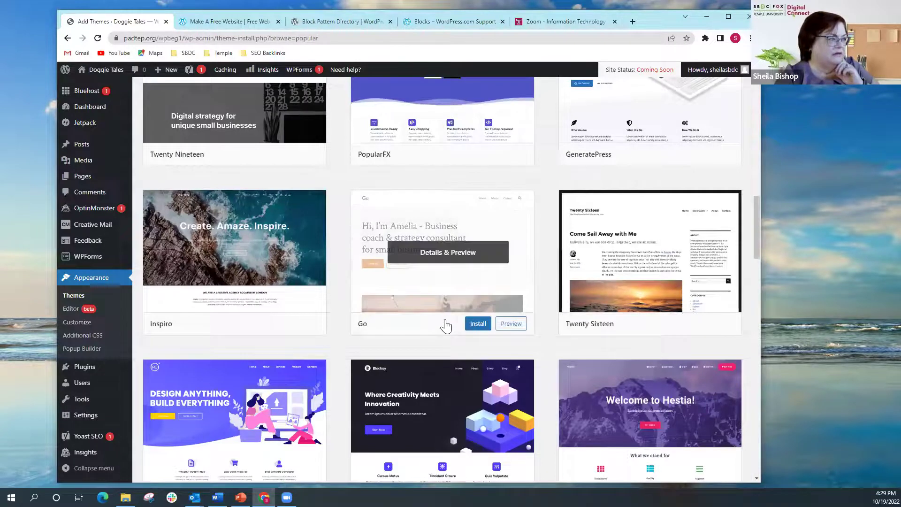
Preview the Blocksy theme, look over its sample post layout, and close the preview
{"action": "scroll", "coordinate": [404, 328], "scroll_direction": "down", "scroll_amount": 2}
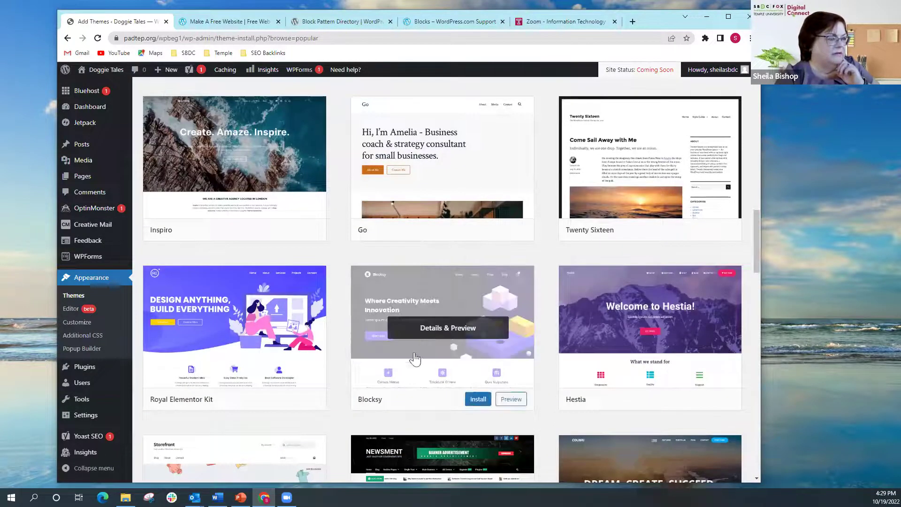
{"action": "left_click", "coordinate": [433, 324]}
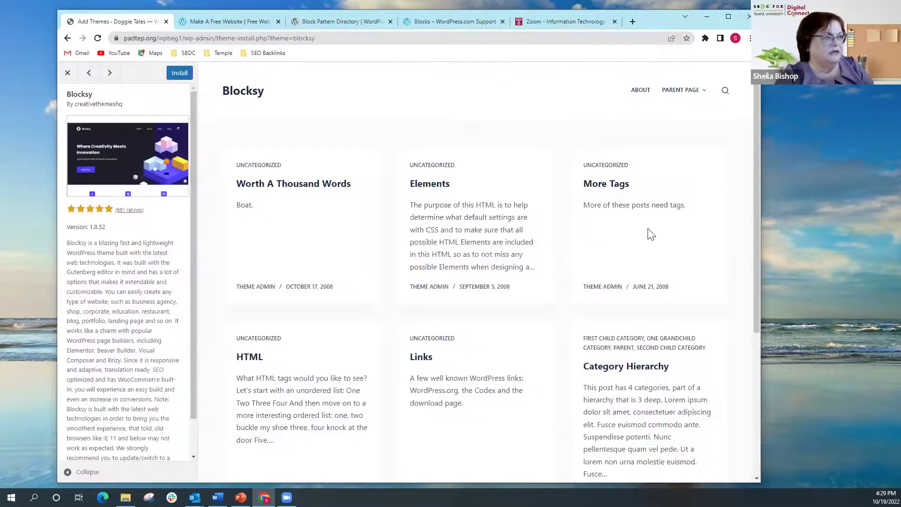
{"action": "scroll", "coordinate": [442, 385], "scroll_direction": "down", "scroll_amount": 5}
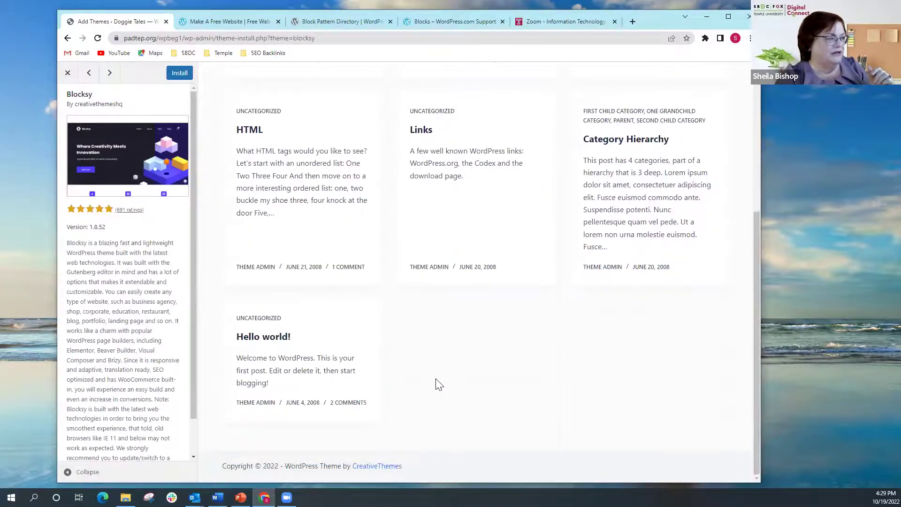
{"action": "scroll", "coordinate": [439, 381], "scroll_direction": "up", "scroll_amount": 3}
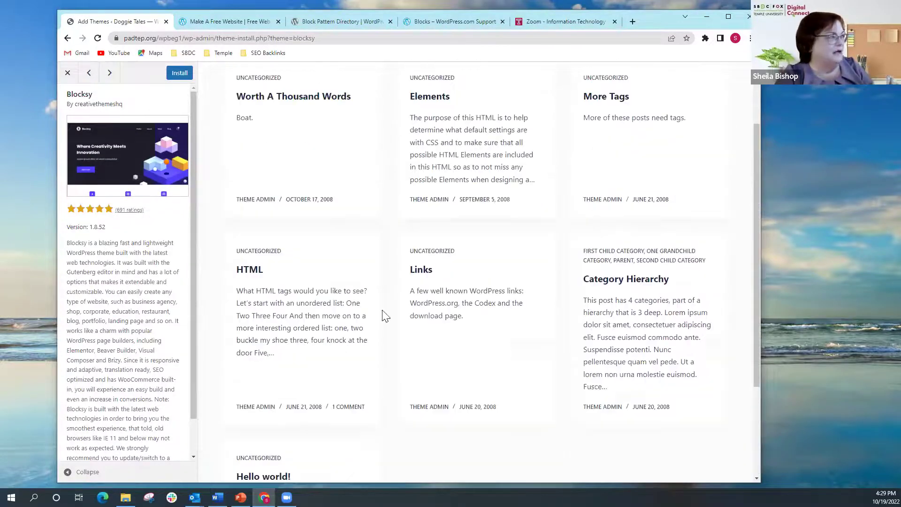
{"action": "left_click", "coordinate": [67, 73]}
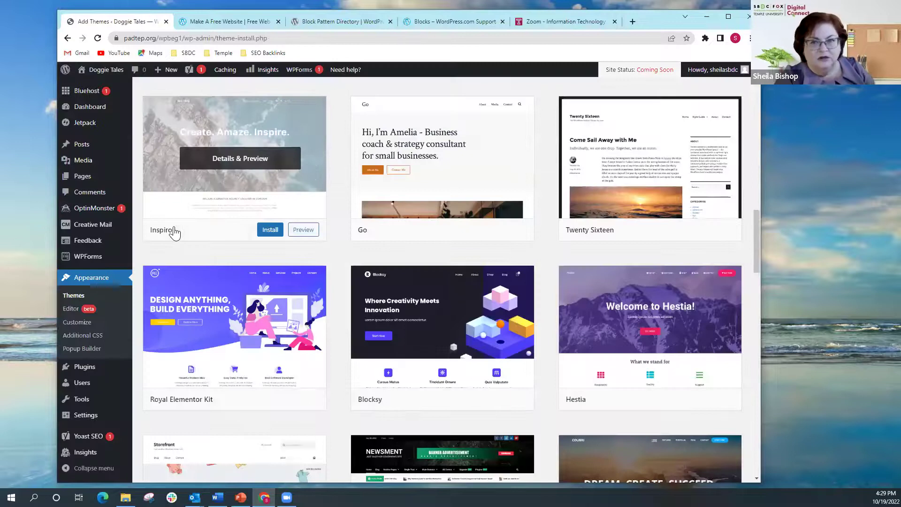
Install the Astra theme from the popular themes and activate it on the Doggie Tales site
{"action": "scroll", "coordinate": [283, 246], "scroll_direction": "up", "scroll_amount": 5}
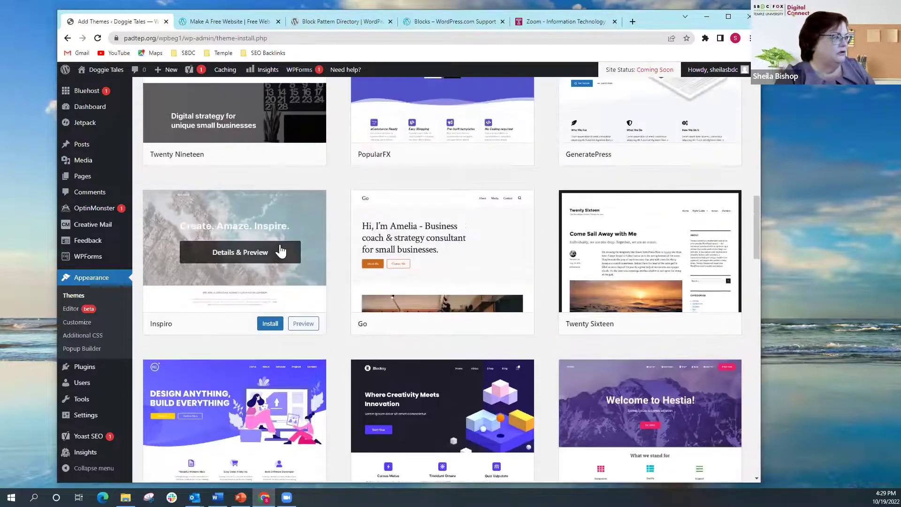
{"action": "scroll", "coordinate": [280, 251], "scroll_direction": "up", "scroll_amount": 7}
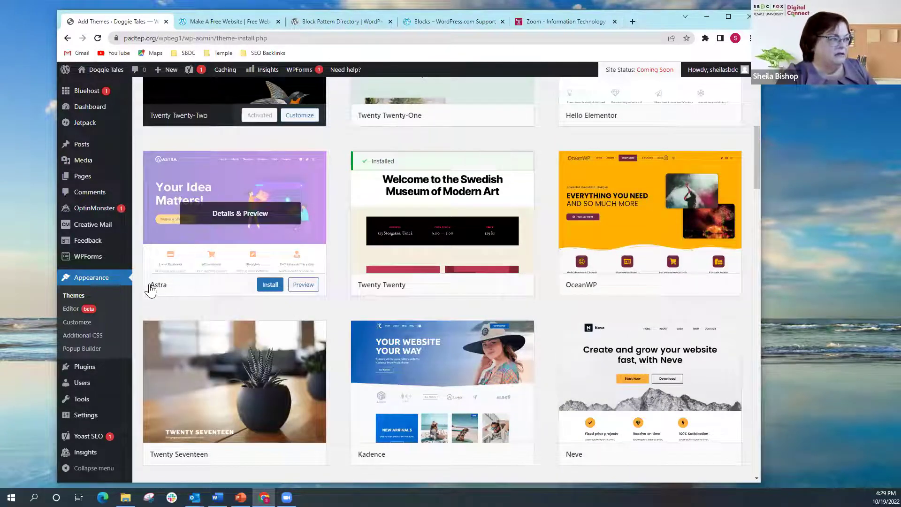
{"action": "left_click", "coordinate": [264, 287]}
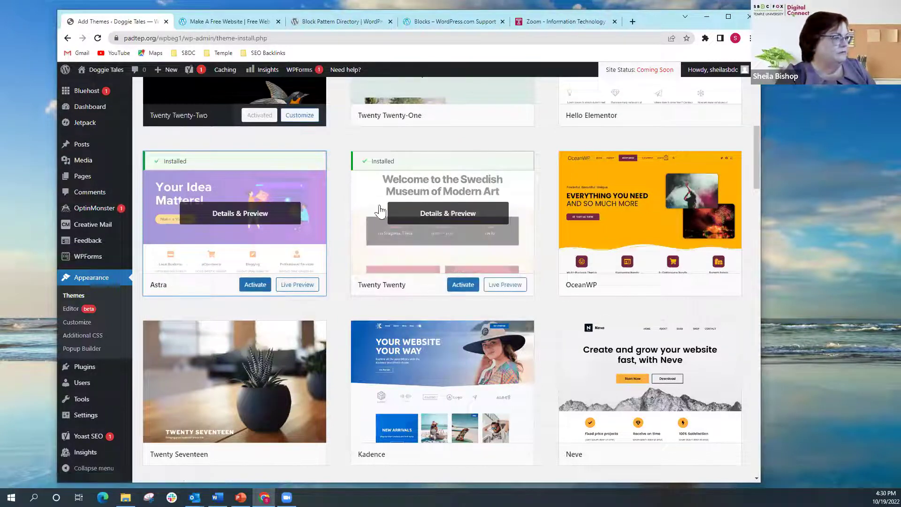
{"action": "left_click", "coordinate": [253, 285]}
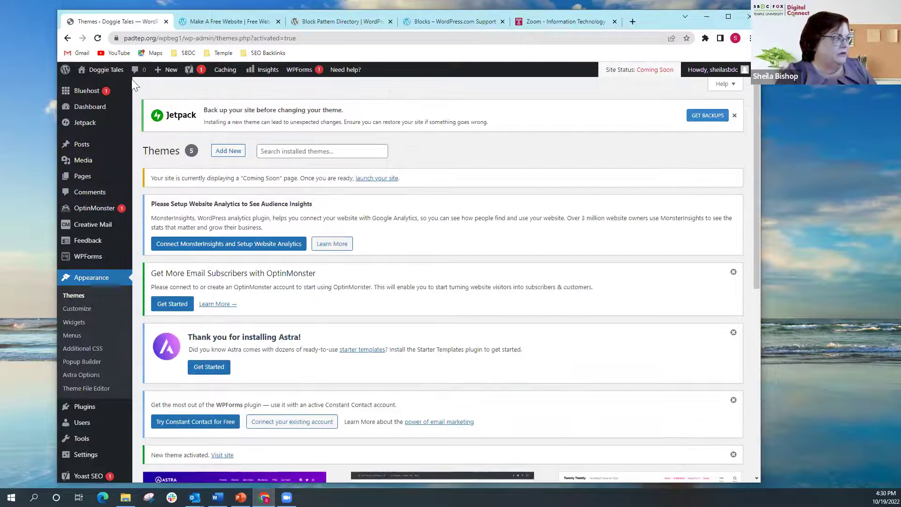
Check the Doggie Tales front page and the customization options available with the Astra theme, and return to the dashboard
{"action": "left_click", "coordinate": [101, 70]}
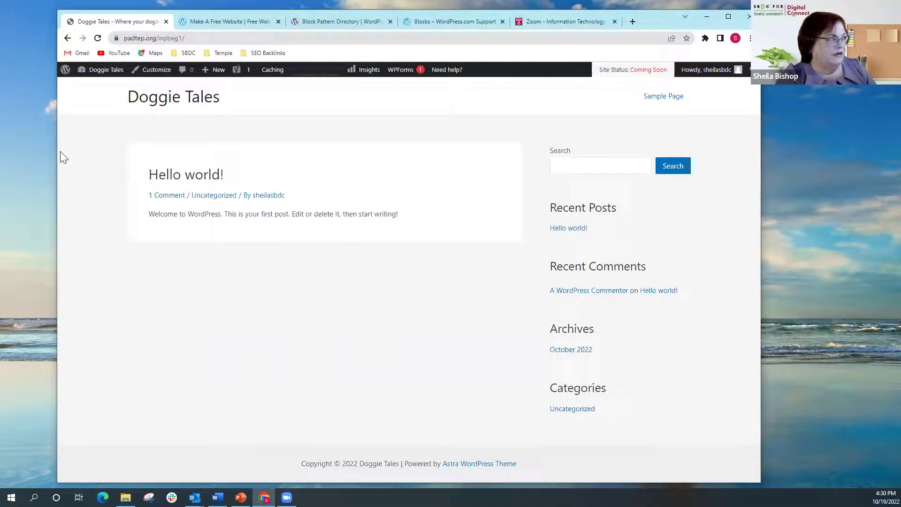
{"action": "left_click", "coordinate": [104, 69]}
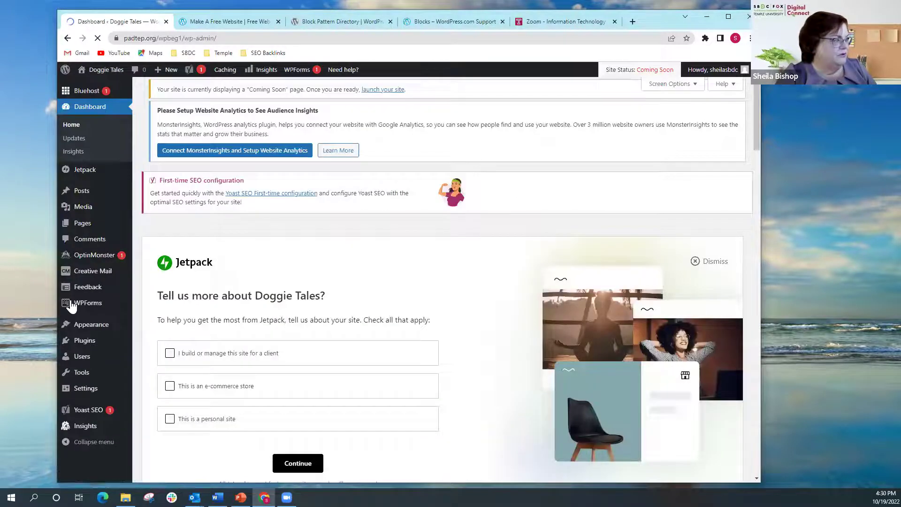
{"action": "mouse_move", "coordinate": [100, 331]}
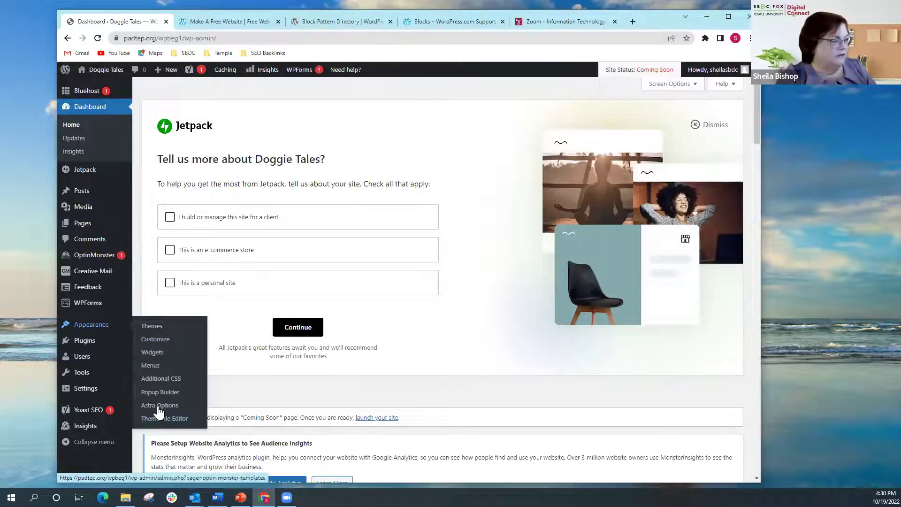
{"action": "left_click", "coordinate": [174, 339]}
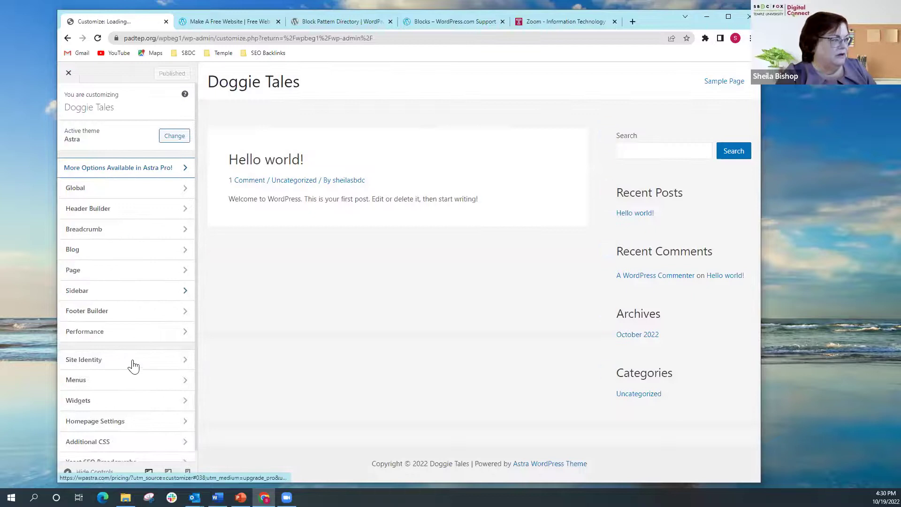
{"action": "scroll", "coordinate": [125, 407], "scroll_direction": "down", "scroll_amount": 2}
{"action": "scroll", "coordinate": [123, 387], "scroll_direction": "up", "scroll_amount": 1}
{"action": "scroll", "coordinate": [123, 389], "scroll_direction": "up", "scroll_amount": 1}
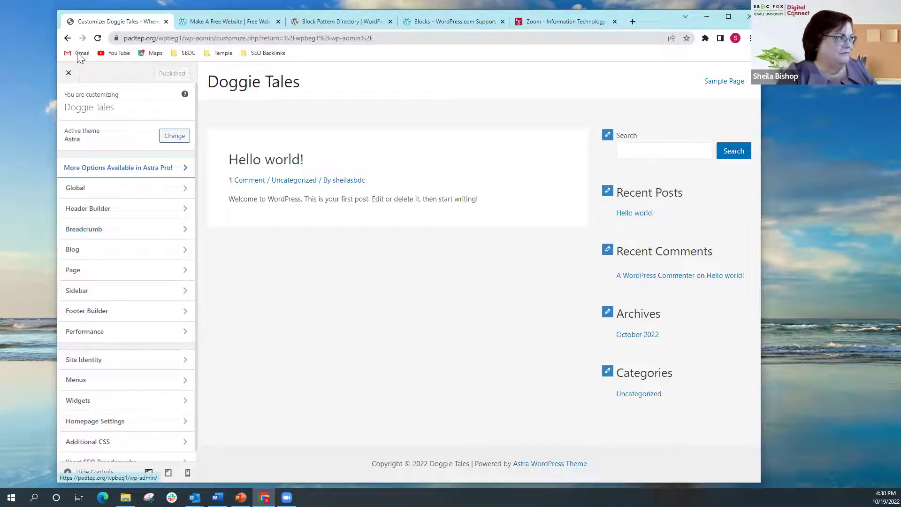
{"action": "left_click", "coordinate": [68, 72]}
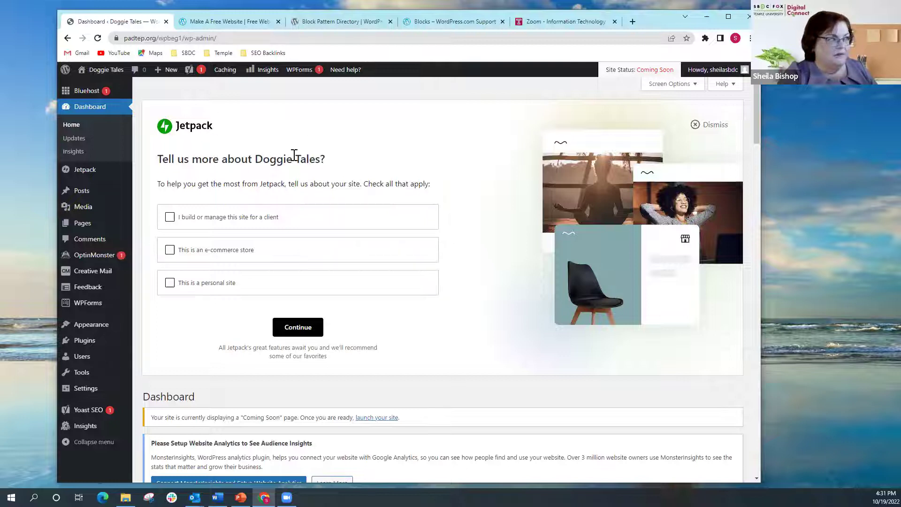
Dismiss the Jetpack questionnaire and the Welcome to WordPress panel from the dashboard
{"action": "left_click", "coordinate": [697, 125]}
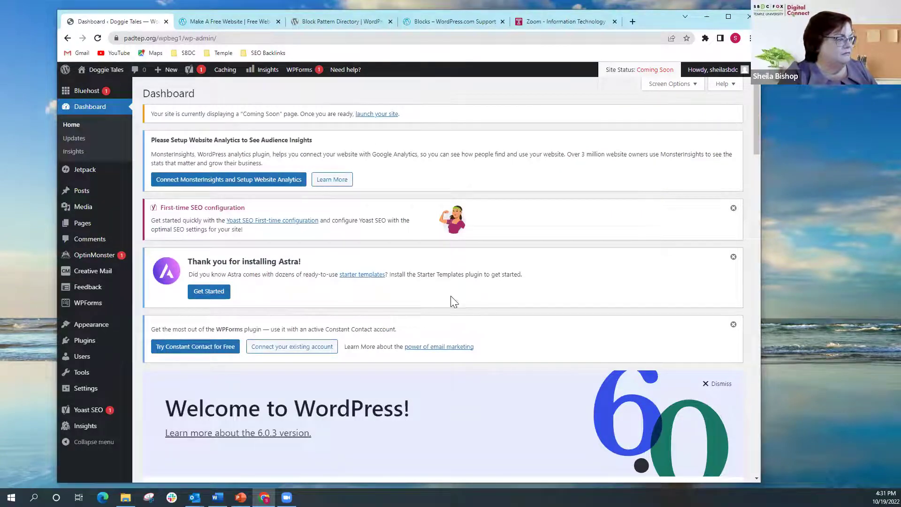
{"action": "scroll", "coordinate": [417, 333], "scroll_direction": "down", "scroll_amount": 2}
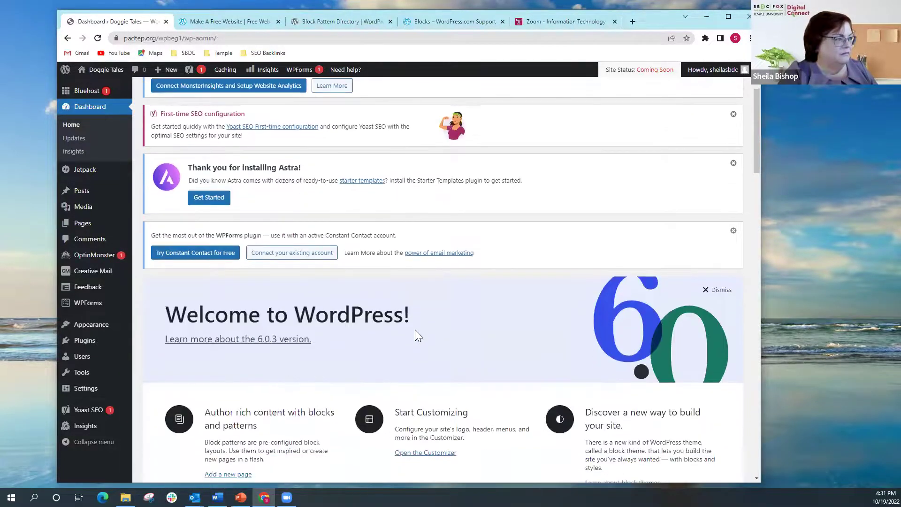
{"action": "scroll", "coordinate": [415, 330], "scroll_direction": "down", "scroll_amount": 3}
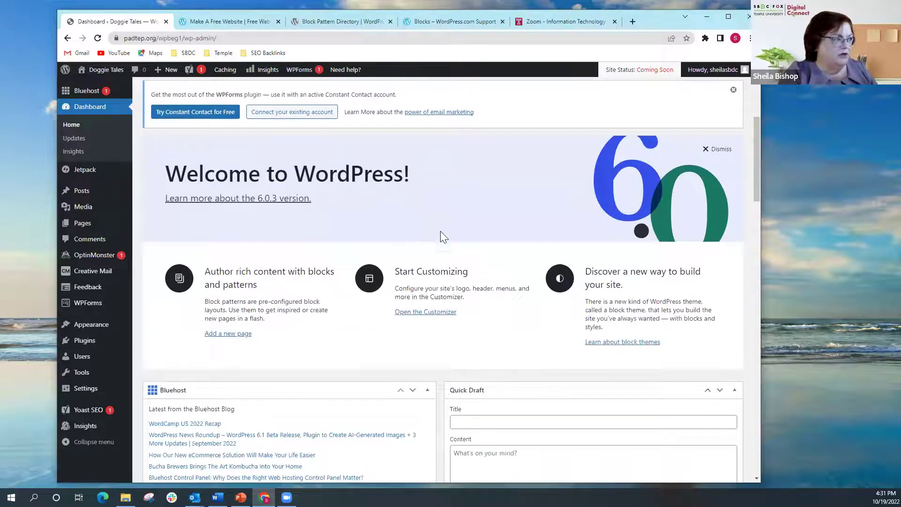
{"action": "left_click", "coordinate": [710, 152]}
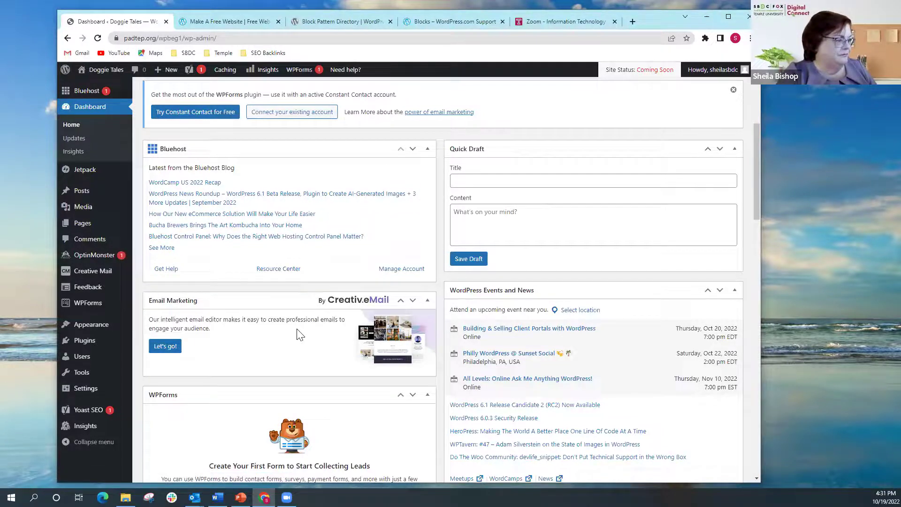
Look over the remaining dashboard widgets down to Site Health Status, At a Glance and Activity
{"action": "scroll", "coordinate": [296, 337], "scroll_direction": "down", "scroll_amount": 2}
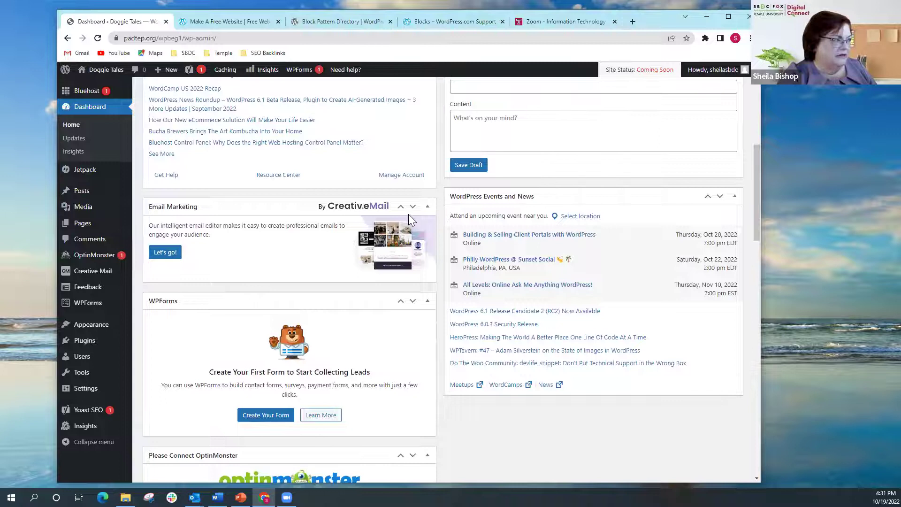
{"action": "scroll", "coordinate": [496, 345], "scroll_direction": "down", "scroll_amount": 1}
{"action": "scroll", "coordinate": [496, 345], "scroll_direction": "down", "scroll_amount": 10}
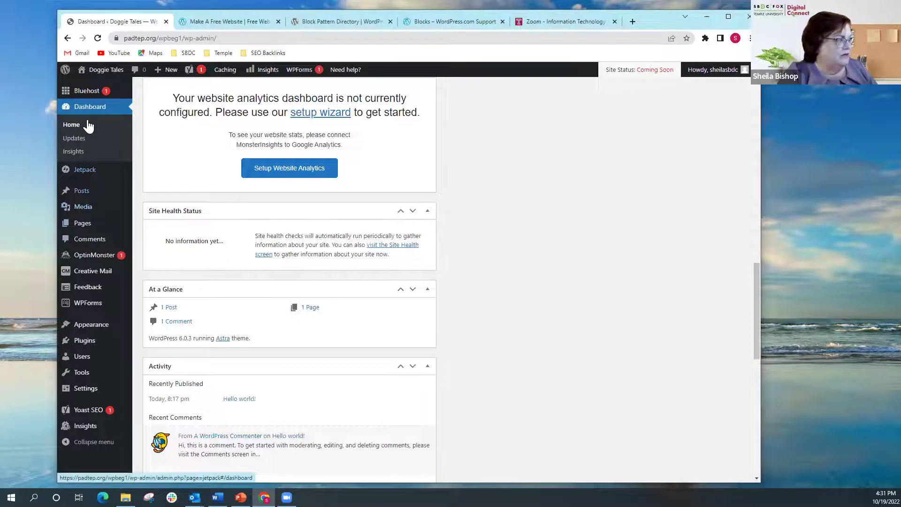
Review the site's lists of posts and pages, and open the Sample Page in the editor
{"action": "left_click", "coordinate": [79, 195]}
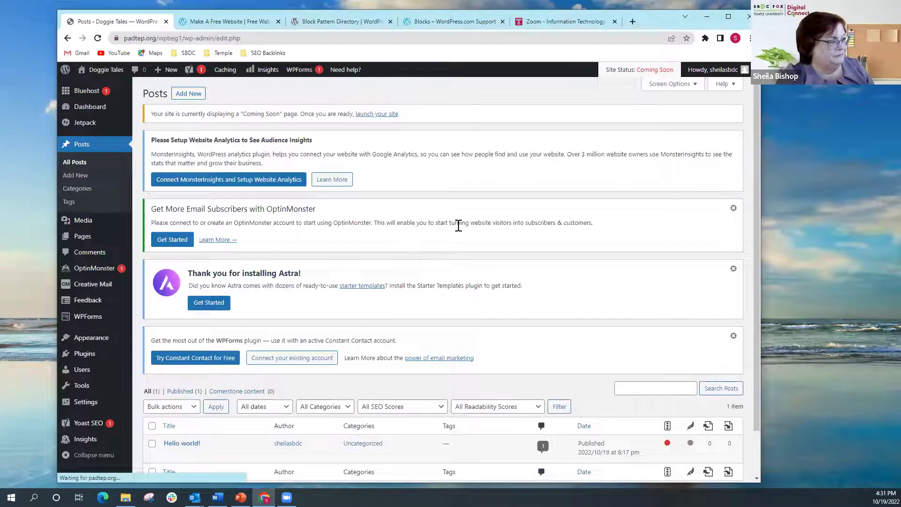
{"action": "scroll", "coordinate": [406, 257], "scroll_direction": "down", "scroll_amount": 2}
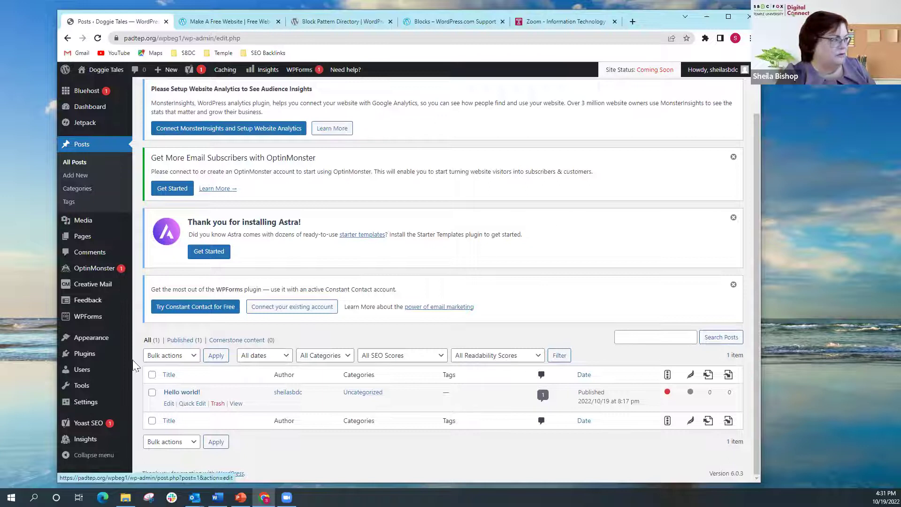
{"action": "left_click", "coordinate": [83, 240]}
{"action": "scroll", "coordinate": [241, 260], "scroll_direction": "down", "scroll_amount": 2}
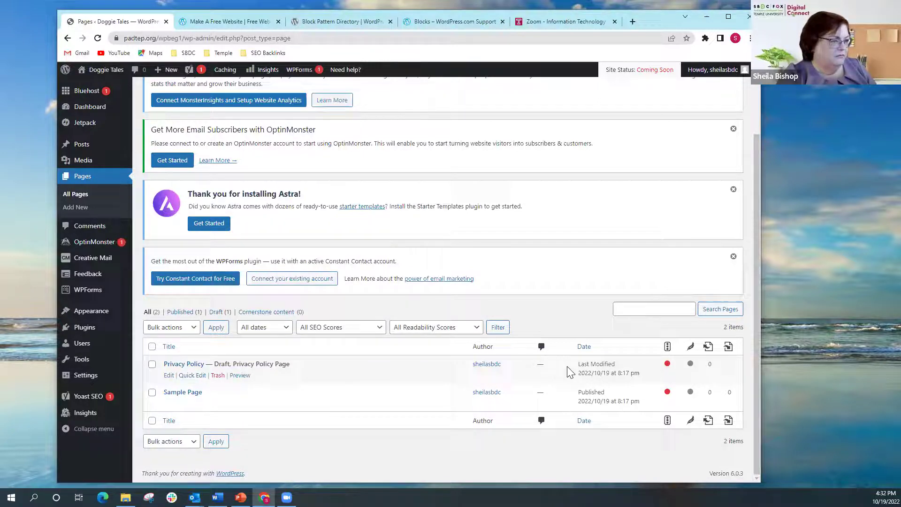
{"action": "left_click", "coordinate": [183, 392]}
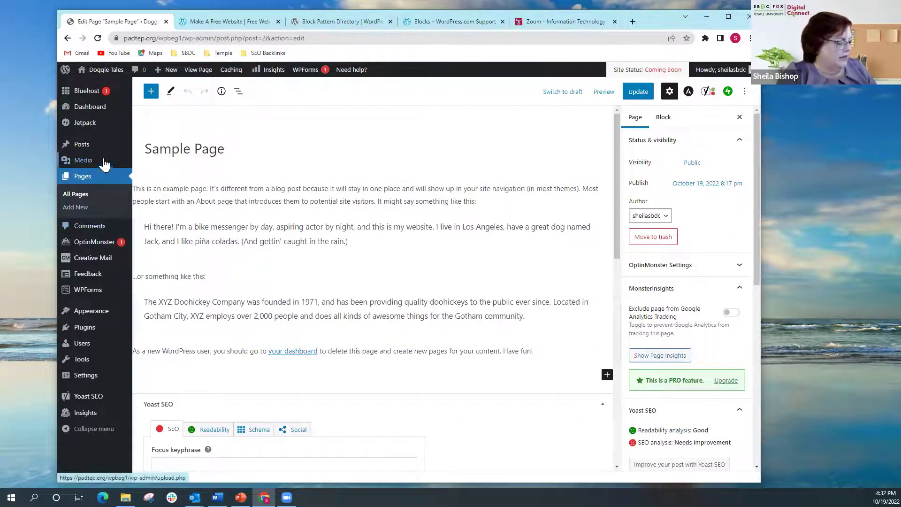
In the general settings, replace the garbled characters in the tagline so it reads "Where your dog's story matters"
{"action": "mouse_move", "coordinate": [106, 149]}
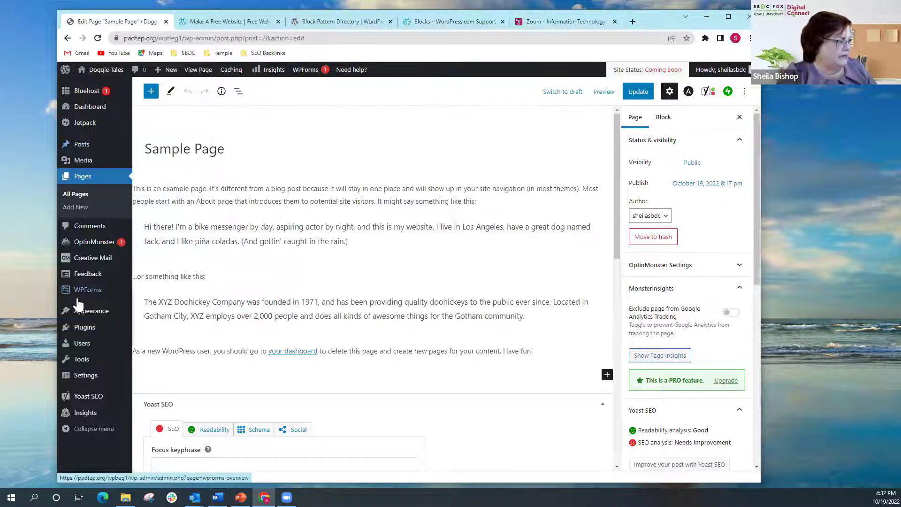
{"action": "left_click", "coordinate": [85, 376]}
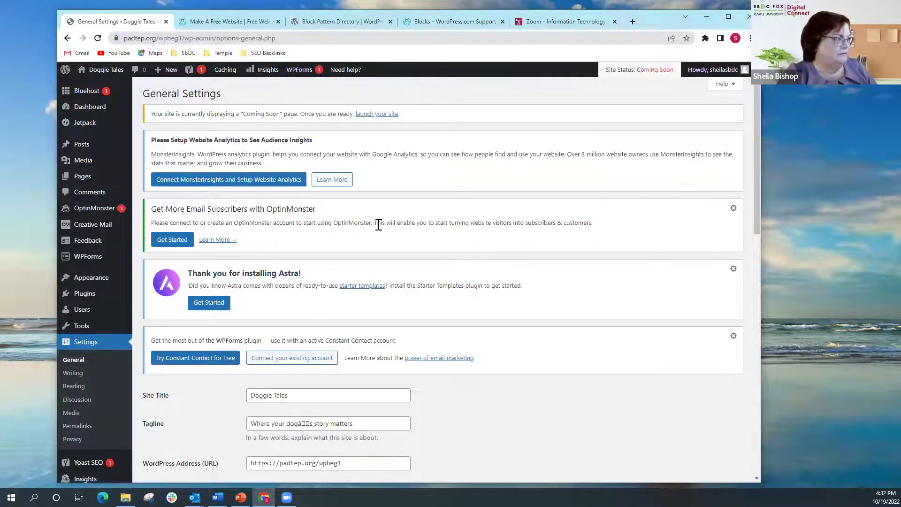
{"action": "scroll", "coordinate": [379, 225], "scroll_direction": "down", "scroll_amount": 5}
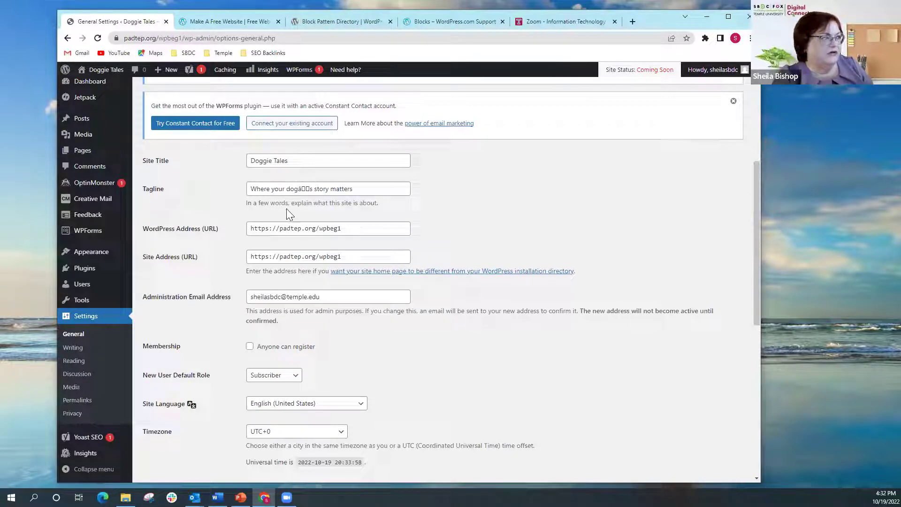
{"action": "left_click", "coordinate": [311, 189]}
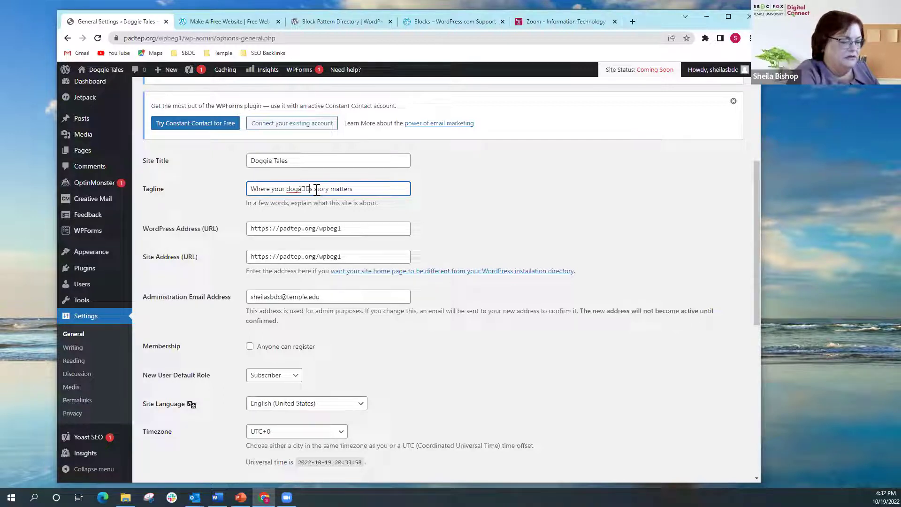
{"action": "key", "text": "BackSpace"}
{"action": "key", "text": "BackSpace"}
{"action": "key", "text": "BackSpace"}
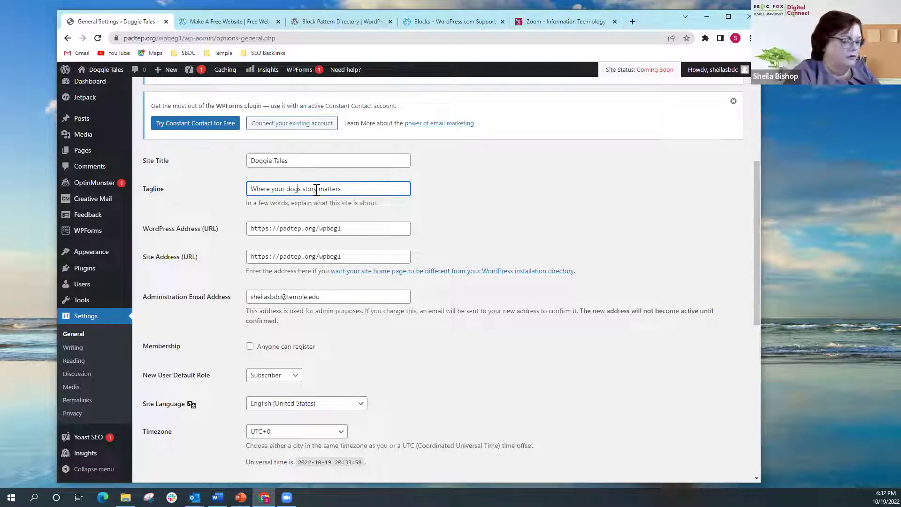
{"action": "type", "text": "'"}
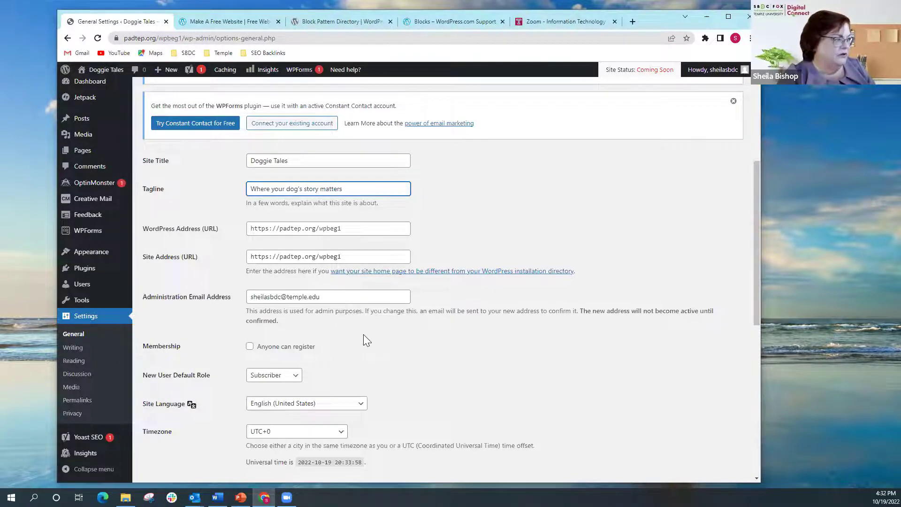
Set the site's timezone to New York and save the general settings
{"action": "scroll", "coordinate": [369, 355], "scroll_direction": "down", "scroll_amount": 1}
{"action": "scroll", "coordinate": [368, 363], "scroll_direction": "down", "scroll_amount": 1}
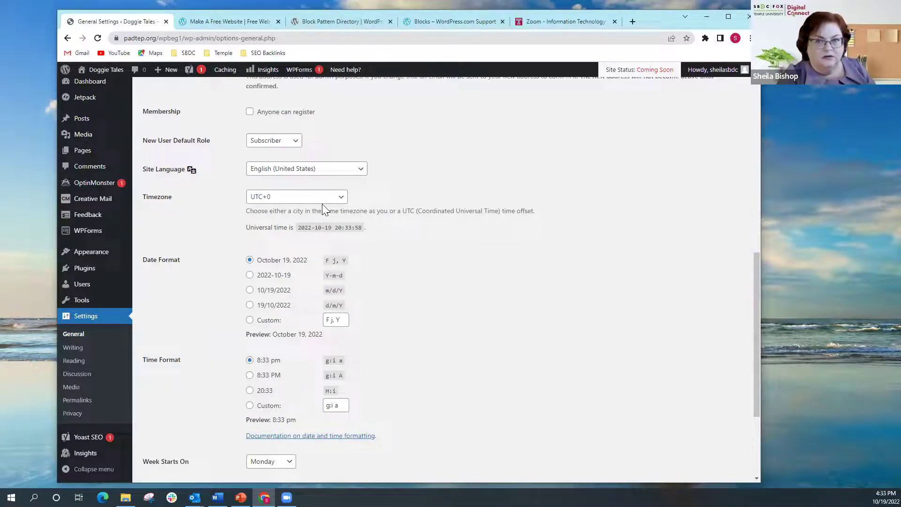
{"action": "left_click", "coordinate": [341, 200]}
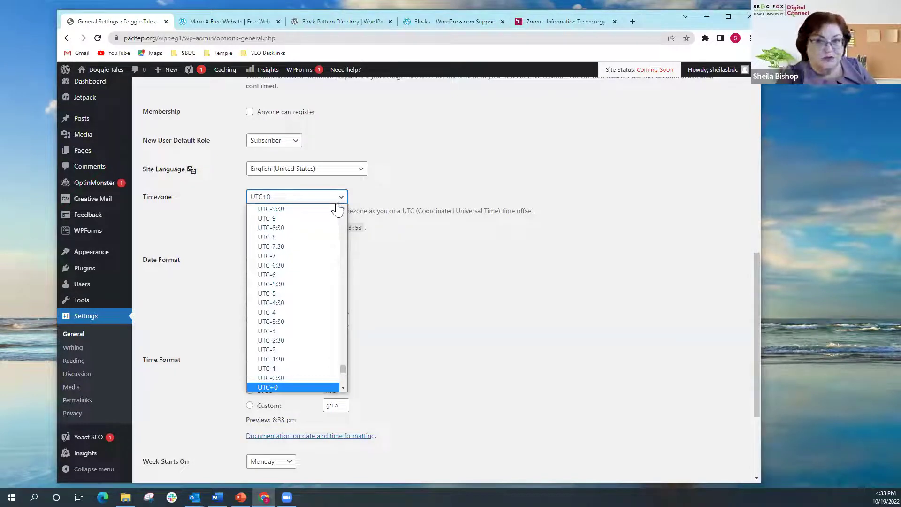
{"action": "type", "text": "nd"}
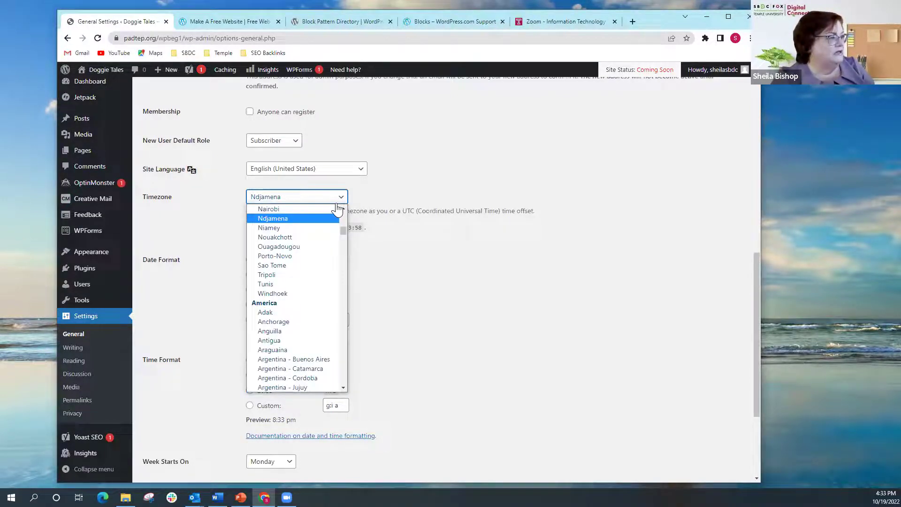
{"action": "key", "text": "n"}
{"action": "key", "text": "n"}
{"action": "key", "text": "n"}
{"action": "key", "text": "n"}
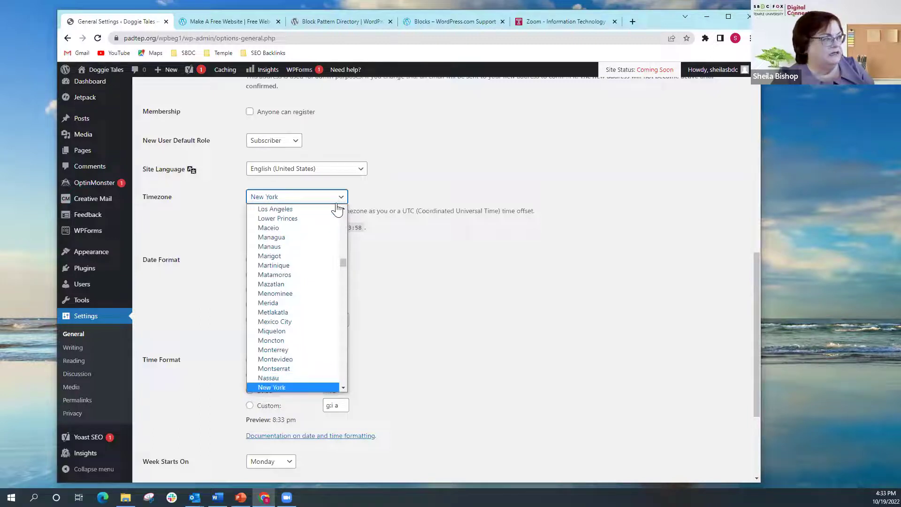
{"action": "key", "text": "Return"}
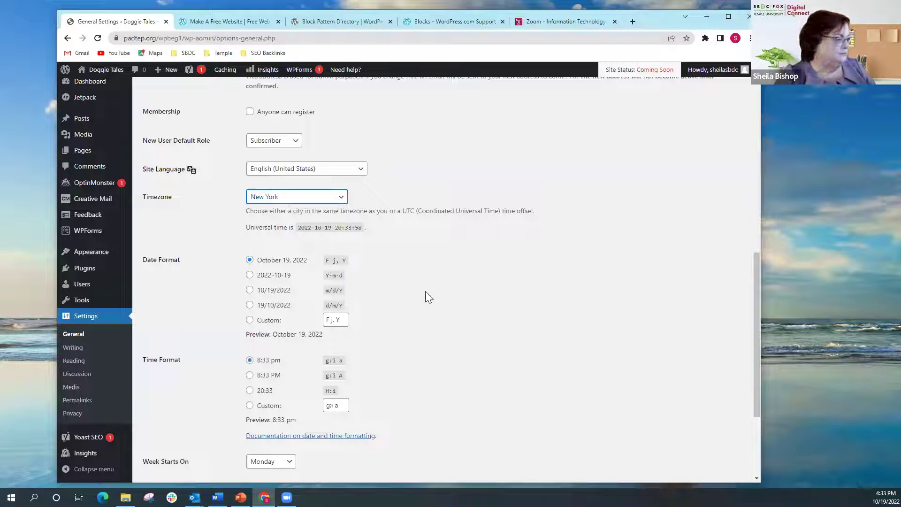
{"action": "scroll", "coordinate": [443, 327], "scroll_direction": "down", "scroll_amount": 3}
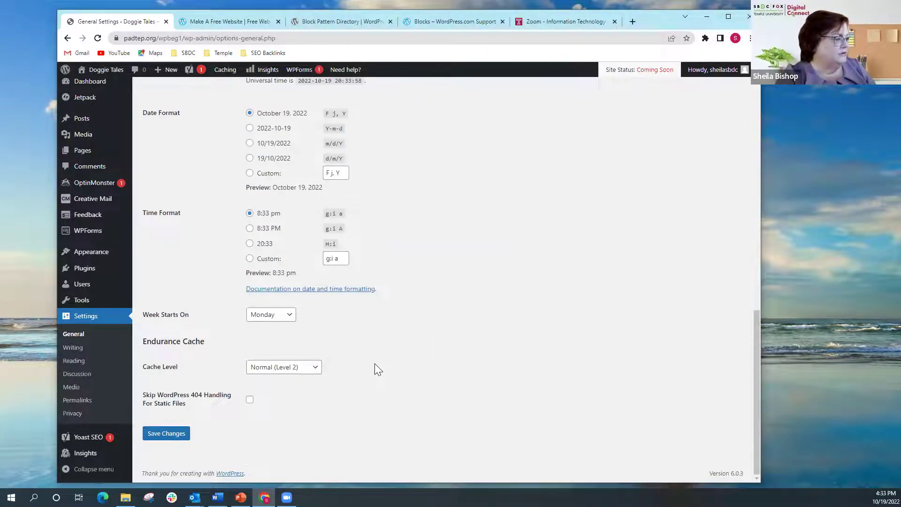
{"action": "left_click", "coordinate": [170, 440]}
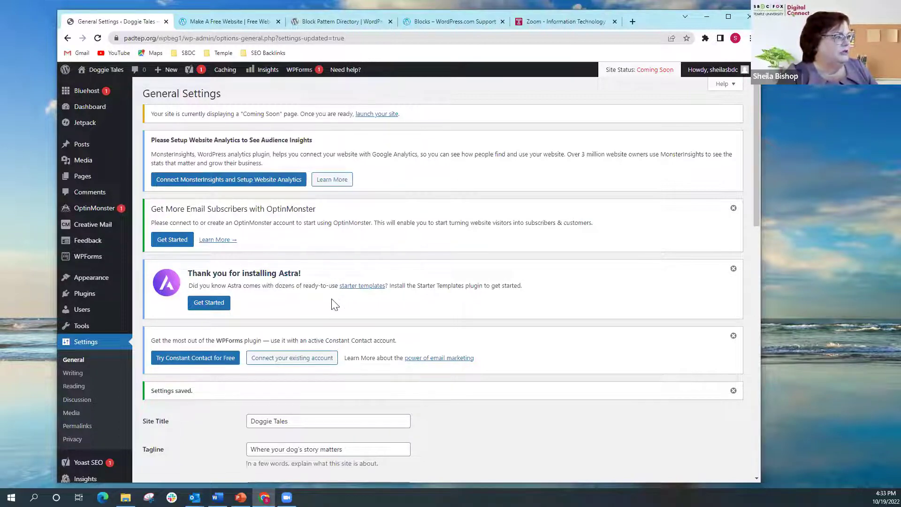
Dismiss the Astra, OptinMonster and WPForms Constant Contact notices on the General Settings page
{"action": "scroll", "coordinate": [347, 330], "scroll_direction": "down", "scroll_amount": 3}
{"action": "scroll", "coordinate": [346, 332], "scroll_direction": "up", "scroll_amount": 3}
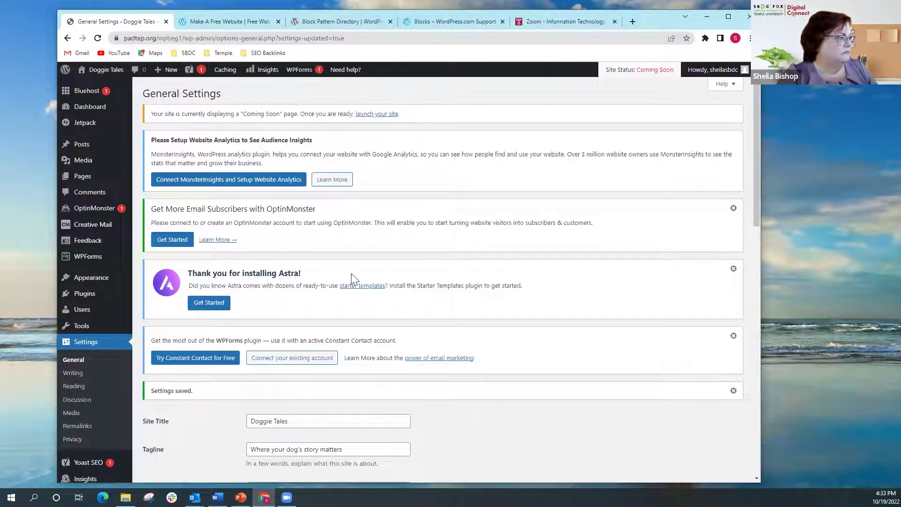
{"action": "left_click", "coordinate": [734, 268]}
{"action": "left_click", "coordinate": [733, 208]}
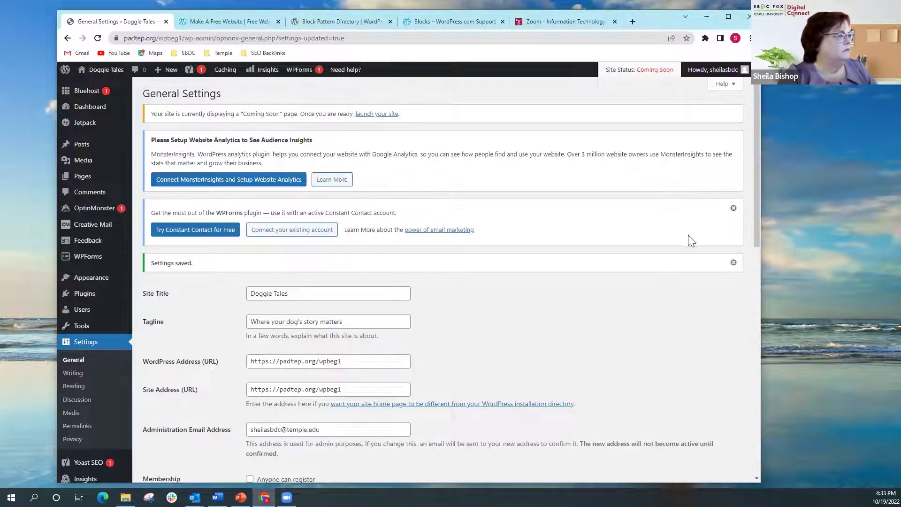
{"action": "left_click", "coordinate": [733, 209]}
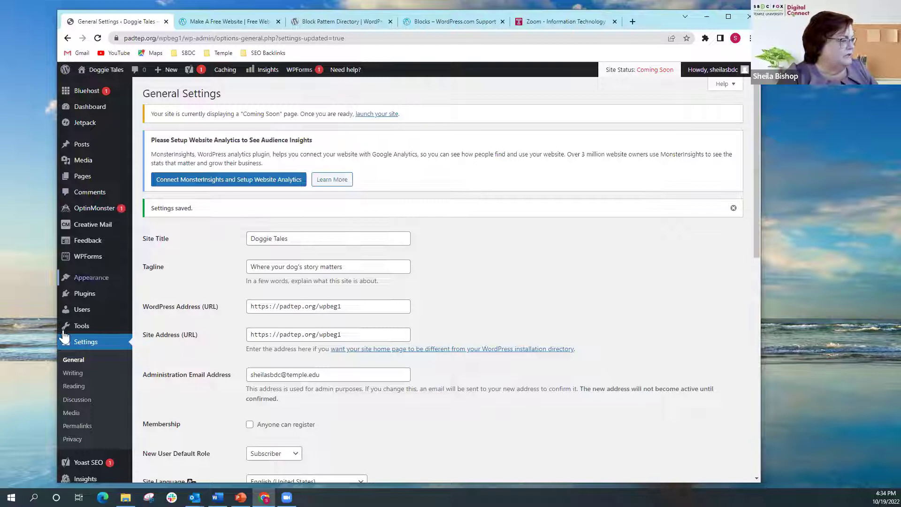
Examine the search engine visibility option in the Reading settings, and open the Discussion settings
{"action": "left_click", "coordinate": [74, 386]}
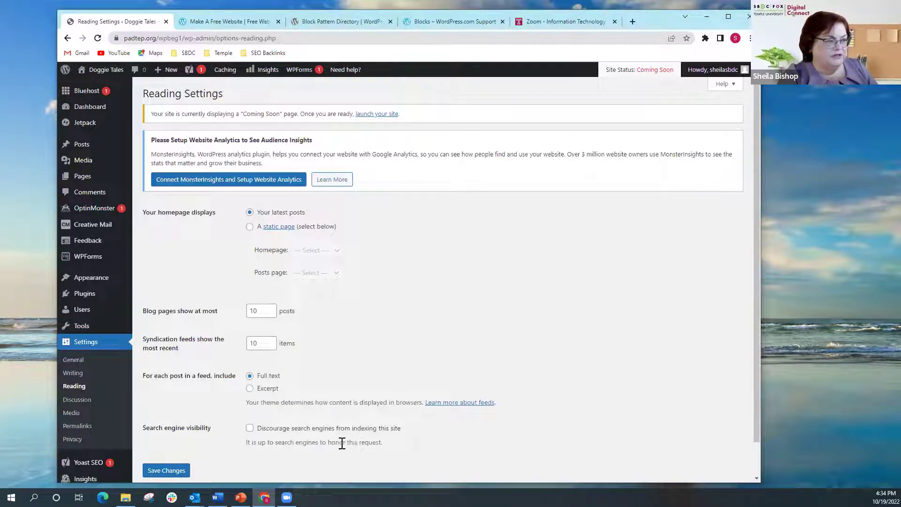
{"action": "left_click_drag", "start_coordinate": [412, 435], "coordinate": [242, 428]}
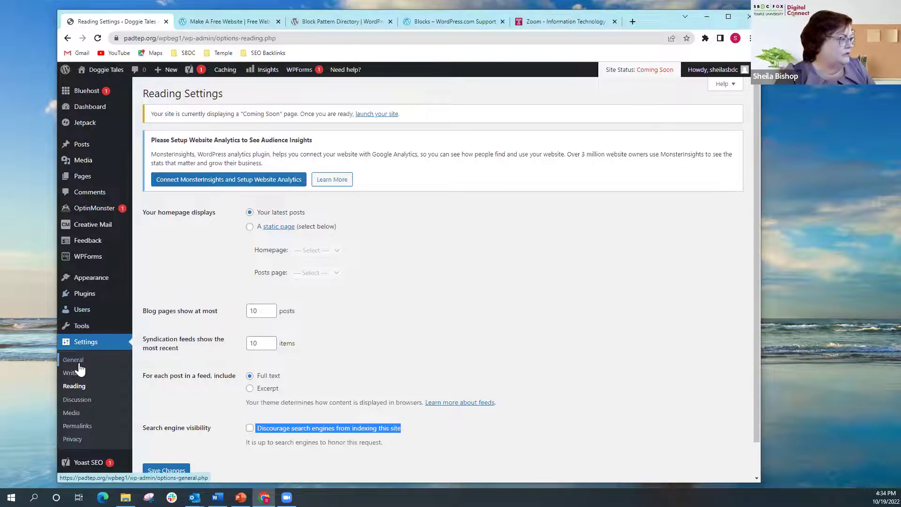
{"action": "left_click", "coordinate": [77, 399]}
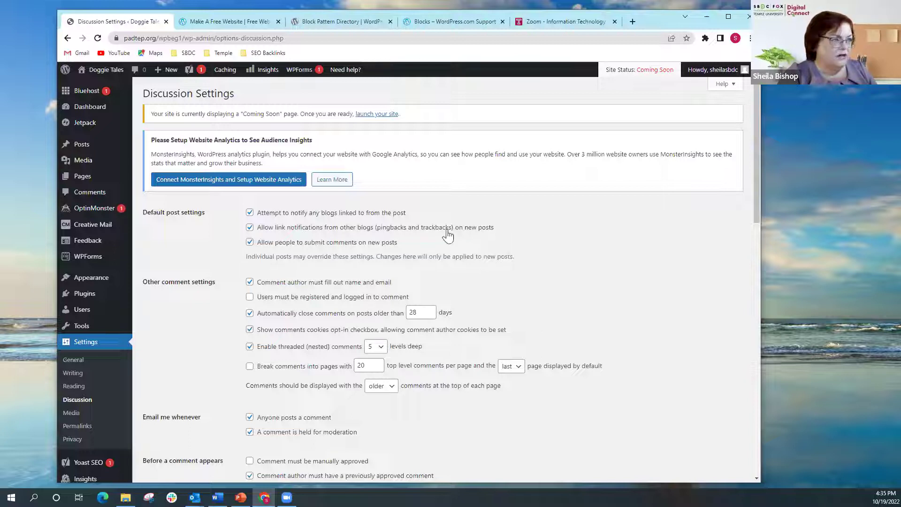
In the Discussion settings, disable link notifications from other blogs, automatic comment closing and the previously approved comment requirement, and require manual comment approval
{"action": "left_click", "coordinate": [251, 228]}
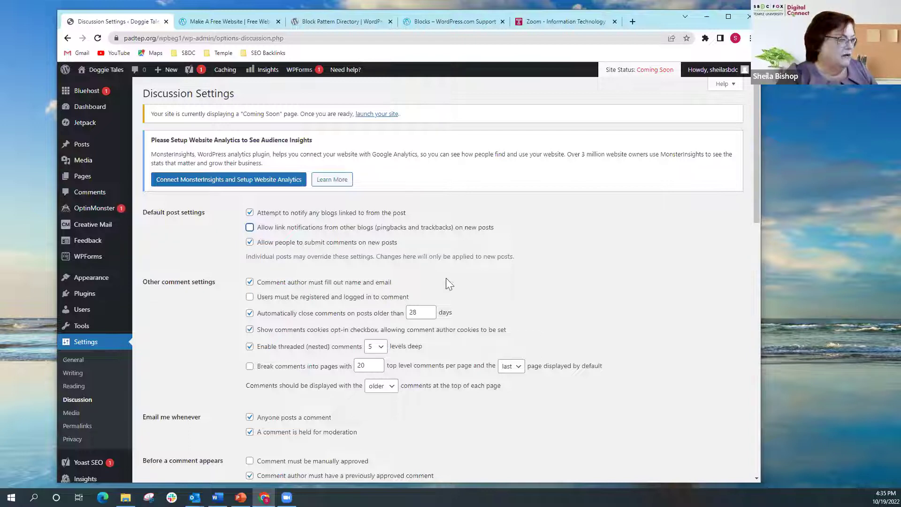
{"action": "left_click", "coordinate": [251, 313]}
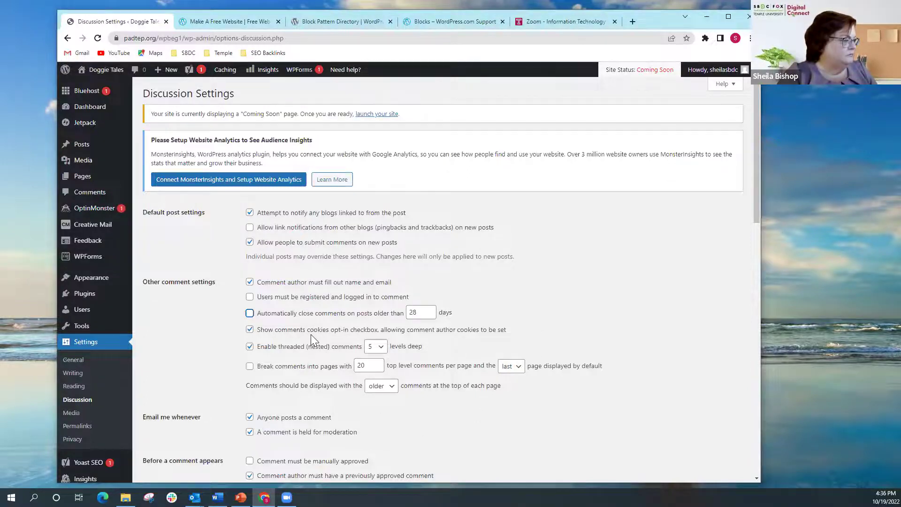
{"action": "scroll", "coordinate": [310, 346], "scroll_direction": "down", "scroll_amount": 2}
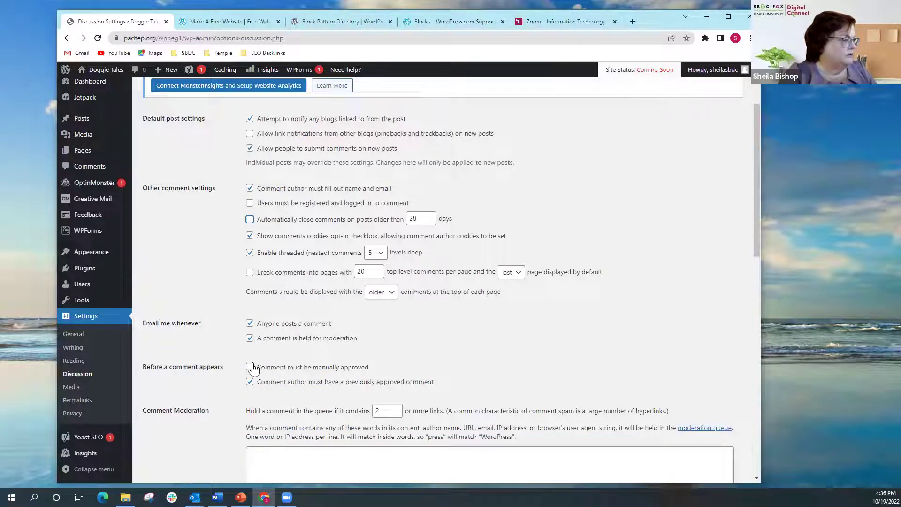
{"action": "left_click", "coordinate": [249, 367]}
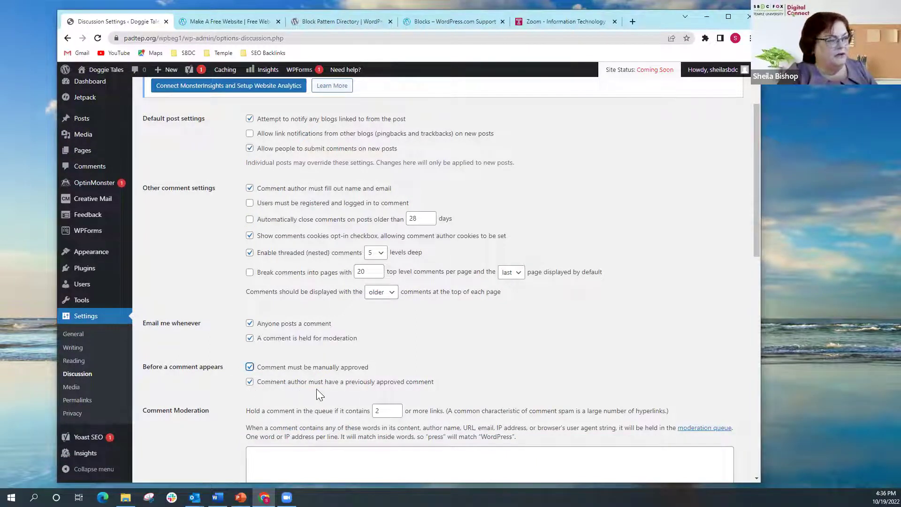
{"action": "left_click", "coordinate": [250, 382]}
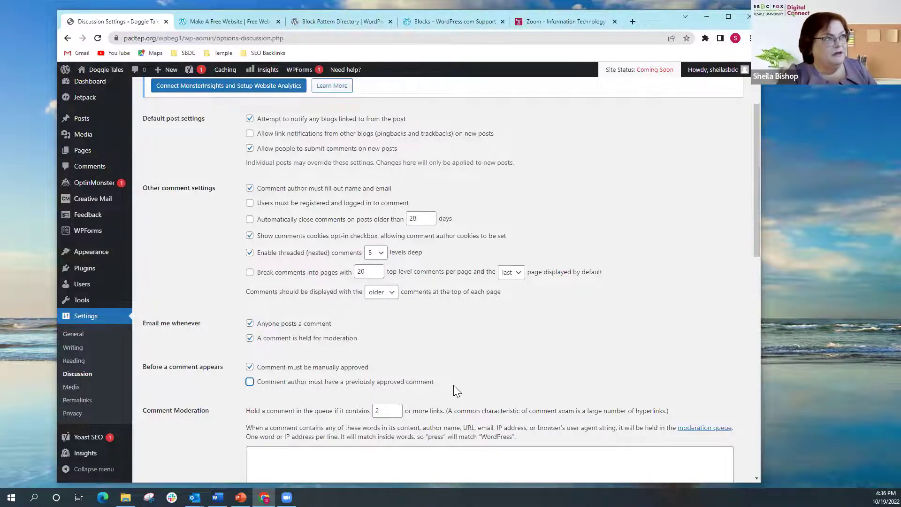
{"action": "scroll", "coordinate": [454, 385], "scroll_direction": "down", "scroll_amount": 2}
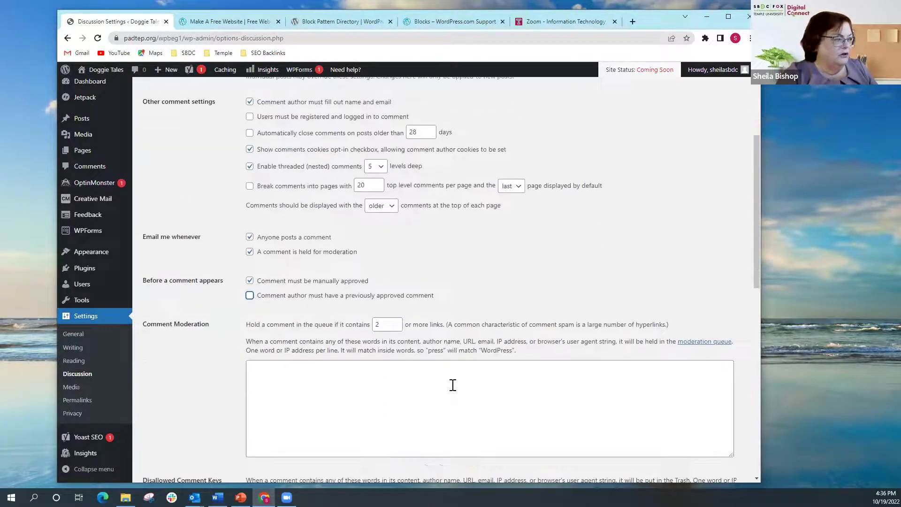
{"action": "scroll", "coordinate": [453, 385], "scroll_direction": "down", "scroll_amount": 4}
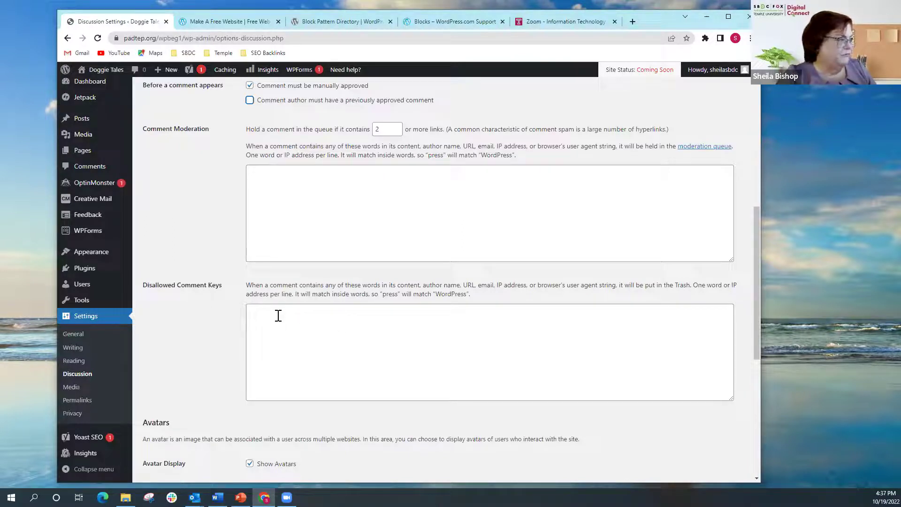
Look over the site's user list, the installed themes and the menu management page
{"action": "left_click", "coordinate": [83, 291]}
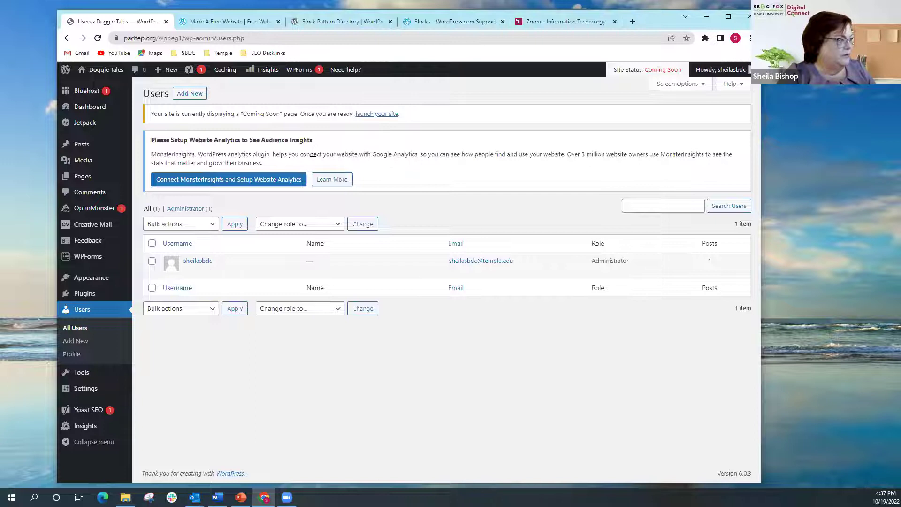
{"action": "left_click", "coordinate": [94, 278]}
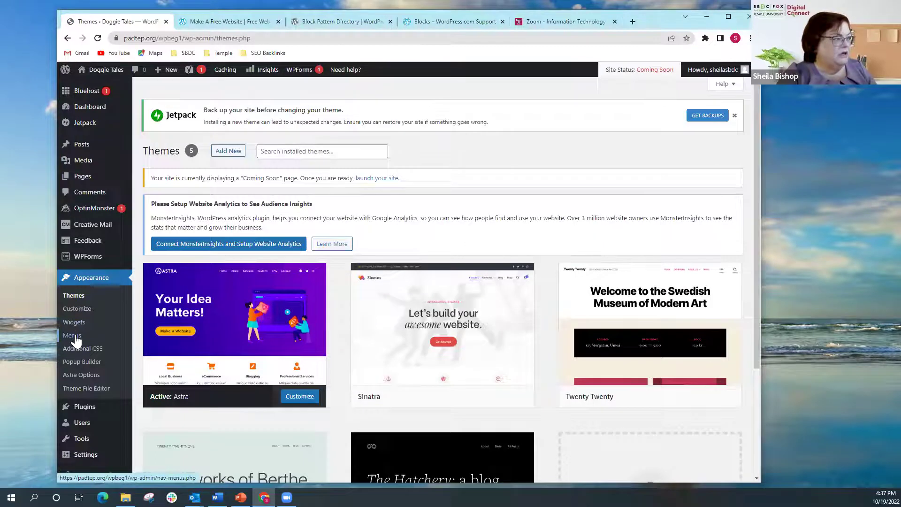
{"action": "left_click", "coordinate": [74, 336]}
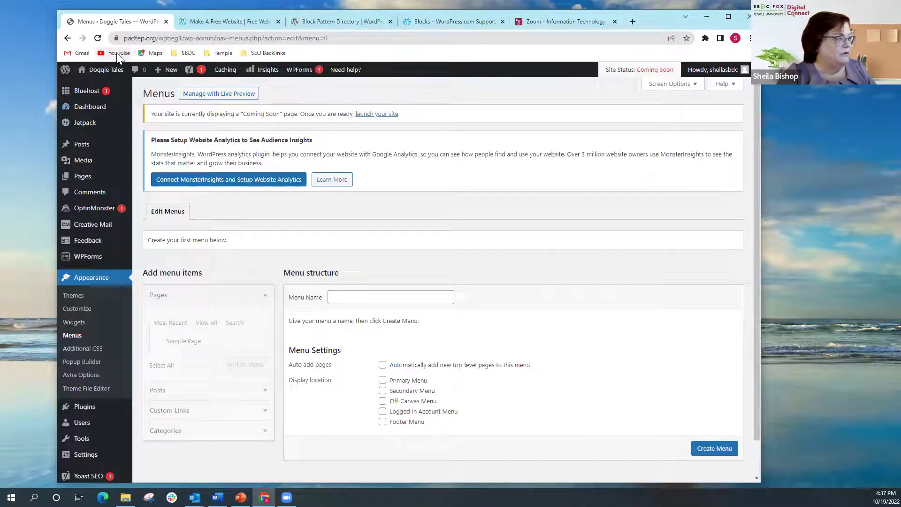
View the Doggie Tales front page as visitors see it, and return to the dashboard
{"action": "left_click", "coordinate": [96, 88]}
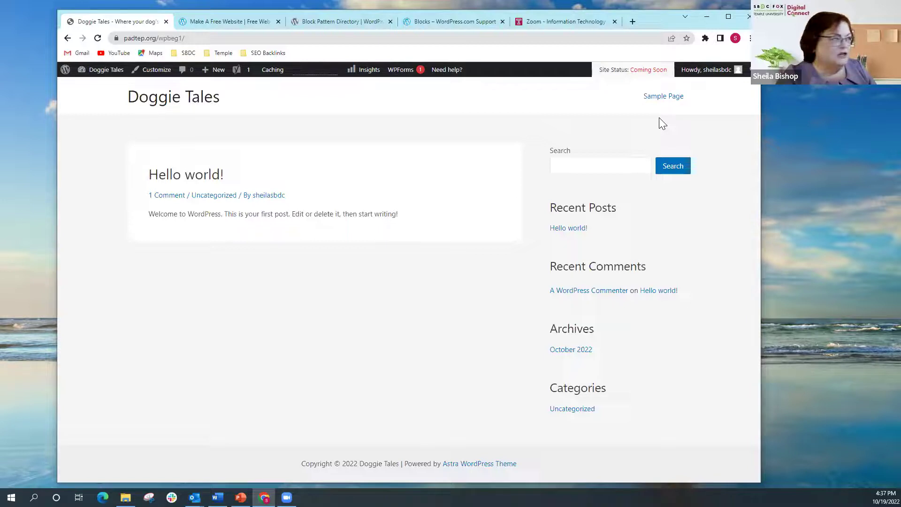
{"action": "mouse_move", "coordinate": [103, 74]}
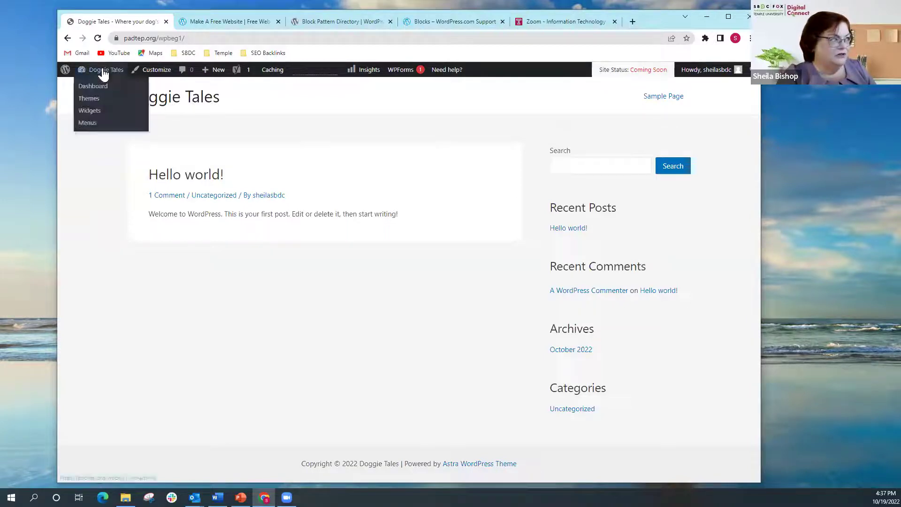
{"action": "left_click", "coordinate": [108, 89]}
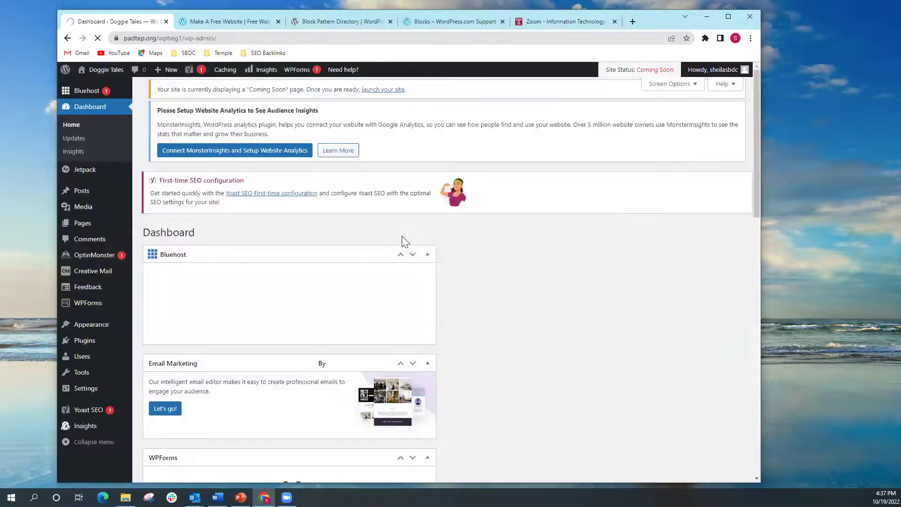
Switch to PowerPoint, start the WordPress For Beginners slide show and advance to the Pages slide
{"action": "left_click", "coordinate": [240, 498]}
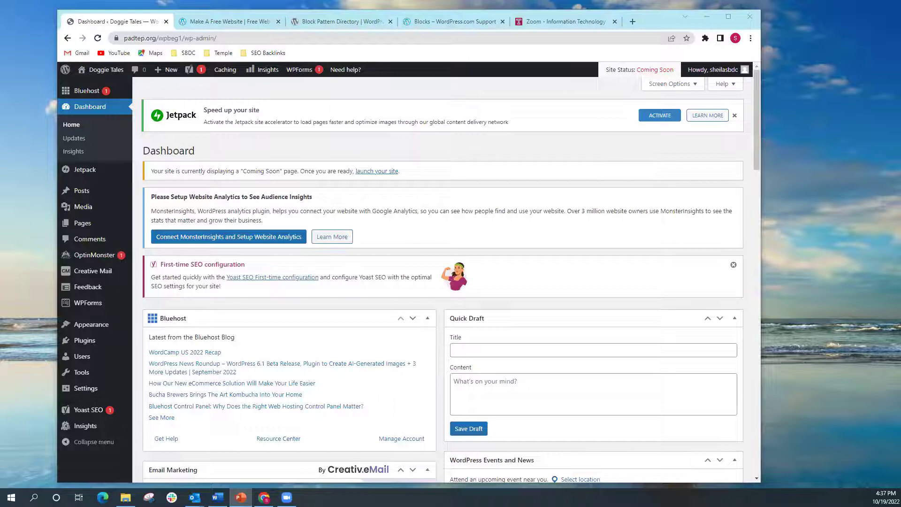
{"action": "key", "text": "F5"}
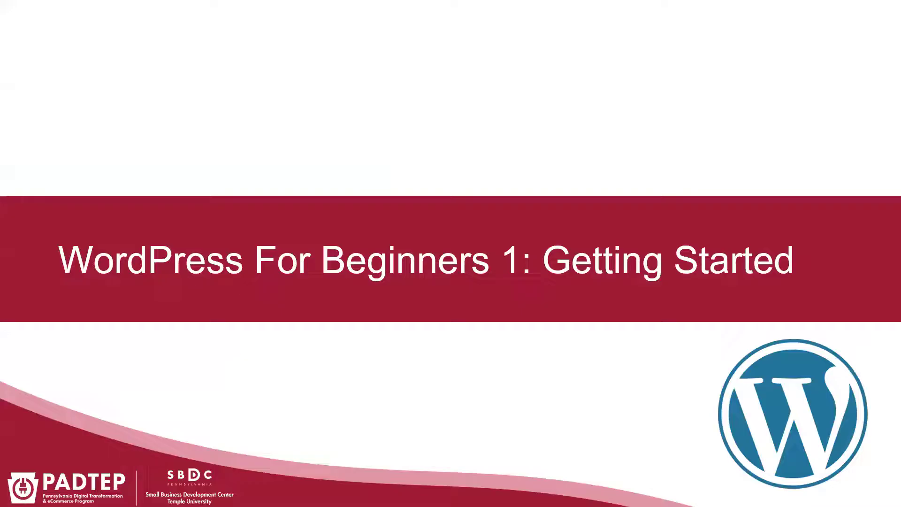
{"action": "key", "text": "Right"}
{"action": "key", "text": "Right"}
{"action": "key", "text": "Right"}
{"action": "key", "text": "Right"}
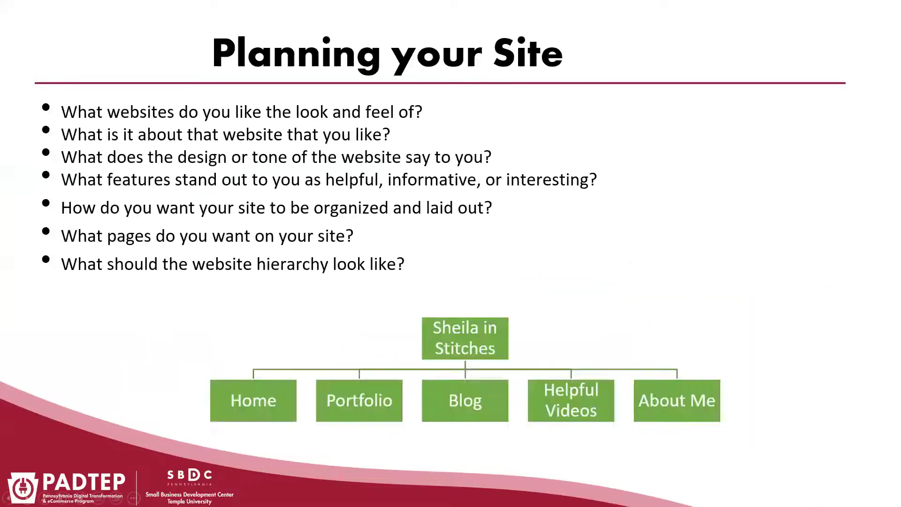
{"action": "key", "text": "Right"}
{"action": "key", "text": "Right"}
{"action": "key", "text": "Right"}
{"action": "key", "text": "Left"}
{"action": "key", "text": "Left"}
{"action": "key", "text": "Right"}
{"action": "key", "text": "Right"}
{"action": "key", "text": "Right"}
{"action": "key", "text": "Right"}
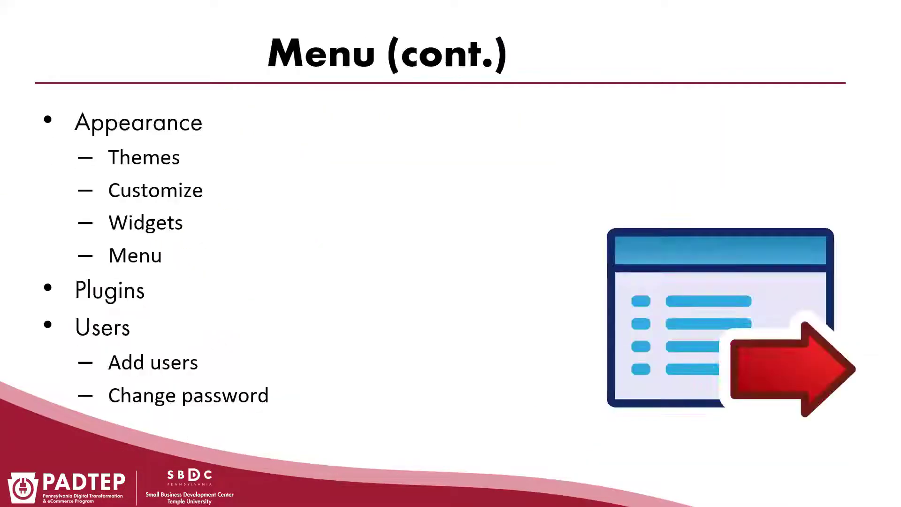
{"action": "key", "text": "Right"}
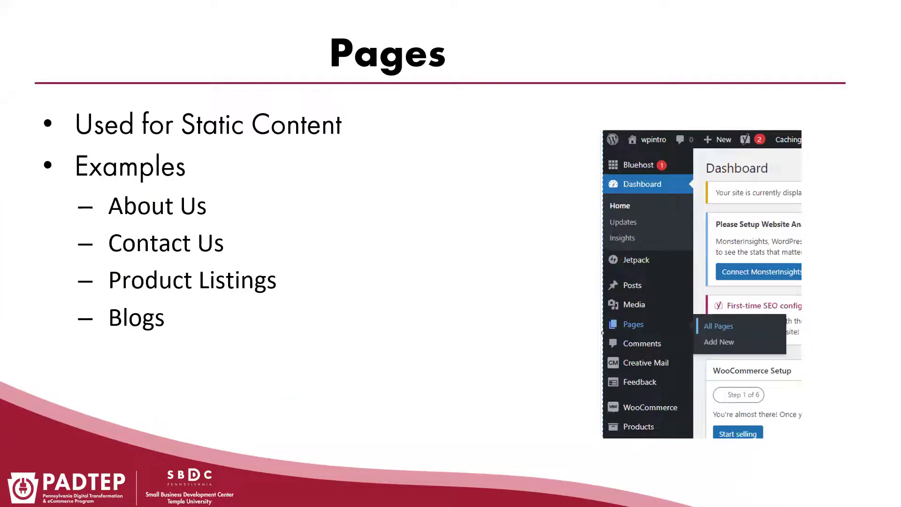
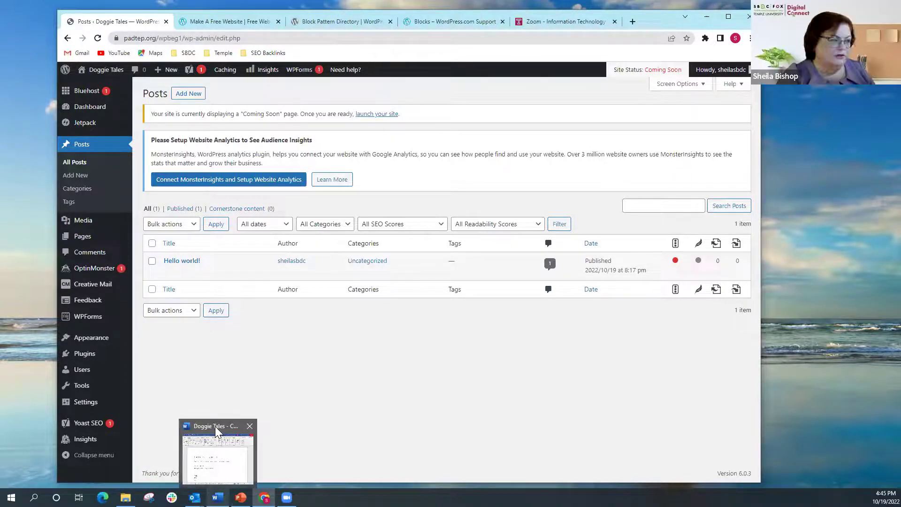
Create a new post with the title "Caring for your dog in the summer" taken from the Doggie Tales Word document
{"action": "left_click", "coordinate": [219, 431]}
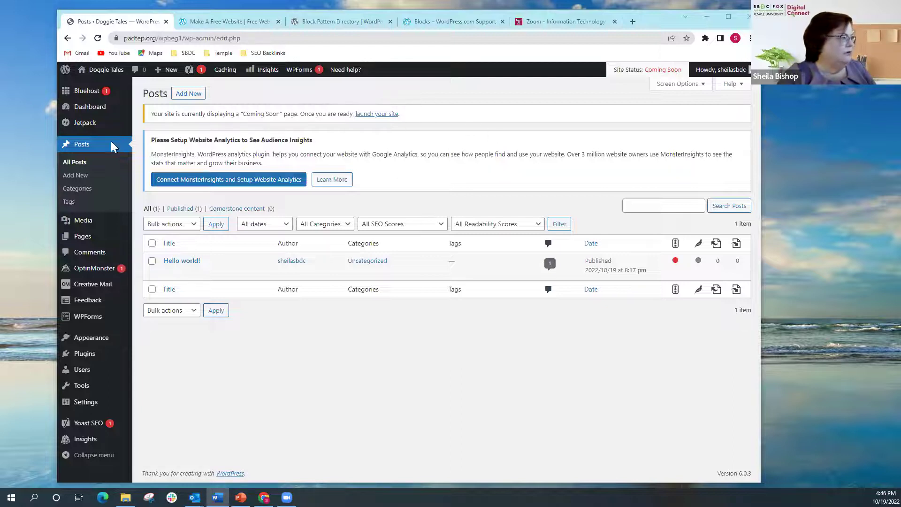
{"action": "left_click", "coordinate": [82, 176]}
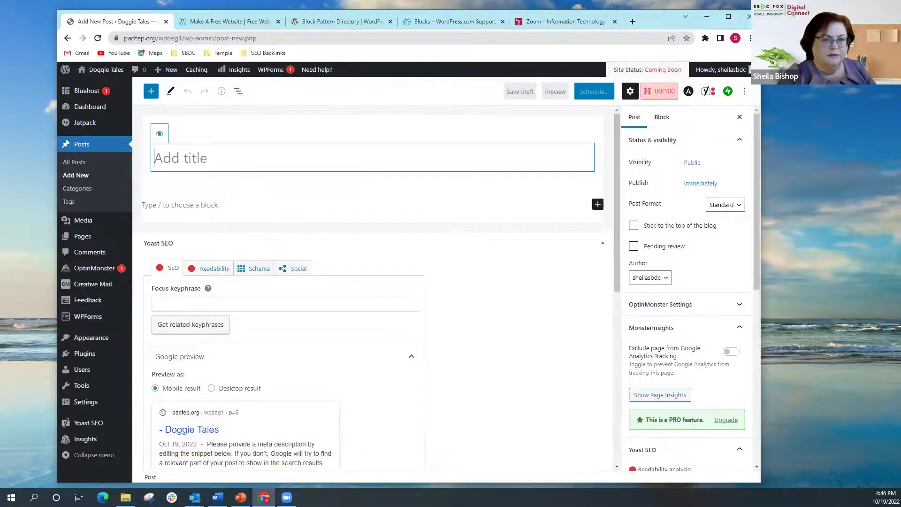
{"action": "left_click", "coordinate": [218, 497]}
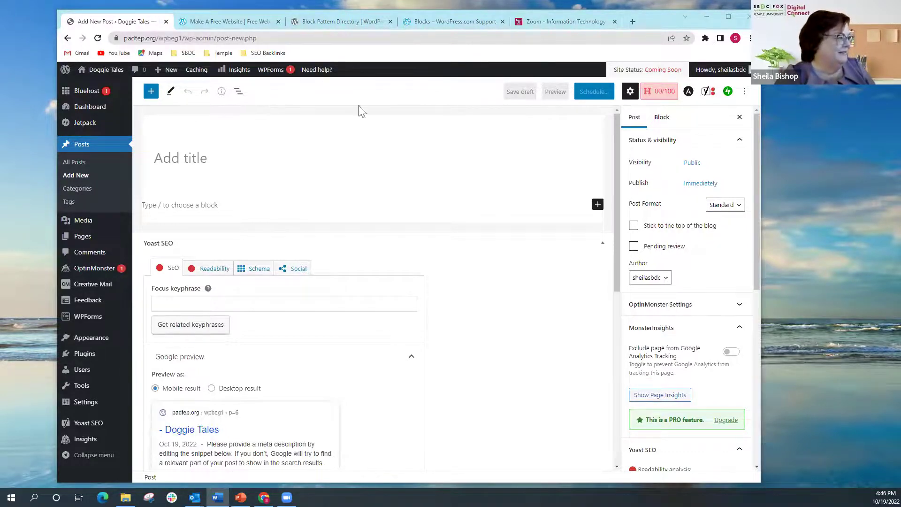
{"action": "left_click", "coordinate": [213, 160]}
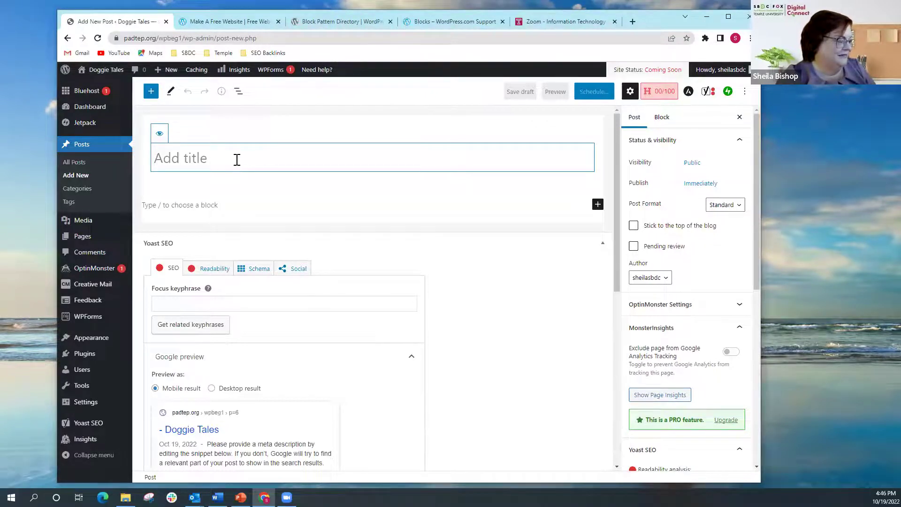
{"action": "type", "text": "Caring for your dog in the summer"}
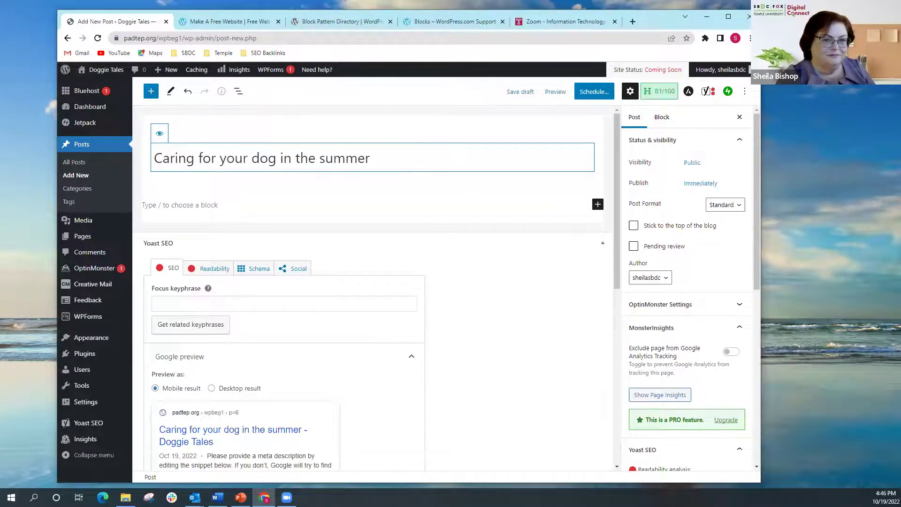
Paste the two paragraphs about overheating and climate-controlled spaces from the Word document into the post body
{"action": "key", "text": "alt+Tab"}
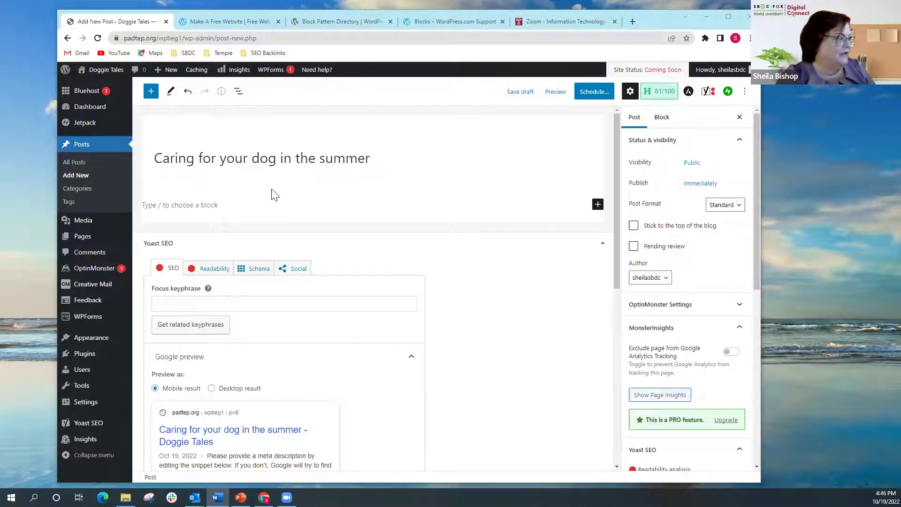
{"action": "left_click", "coordinate": [199, 205]}
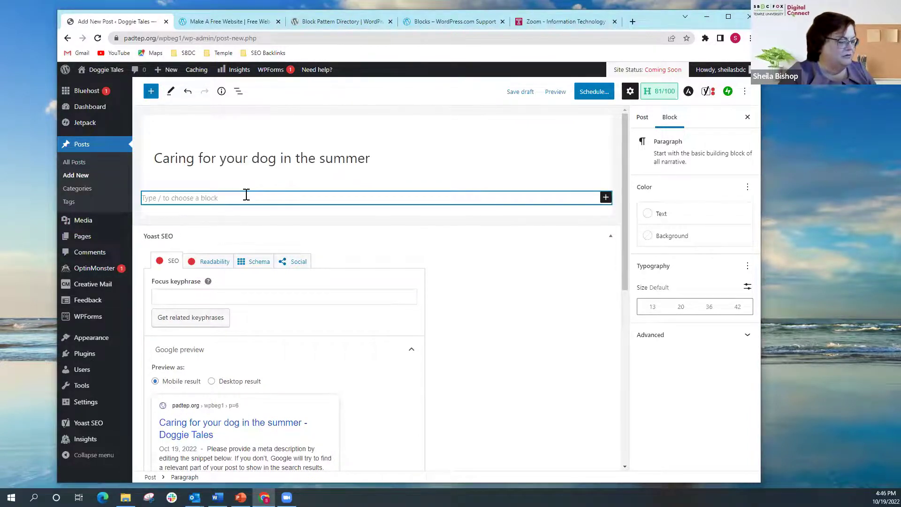
{"action": "key", "text": "ctrl+v"}
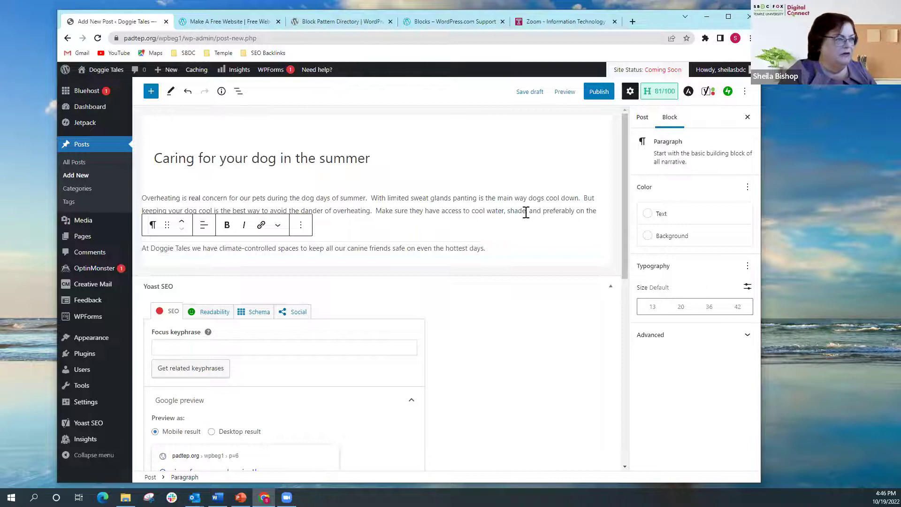
Give the post's first paragraph, about overheating, a vivid green cyan background
{"action": "left_click", "coordinate": [528, 197]}
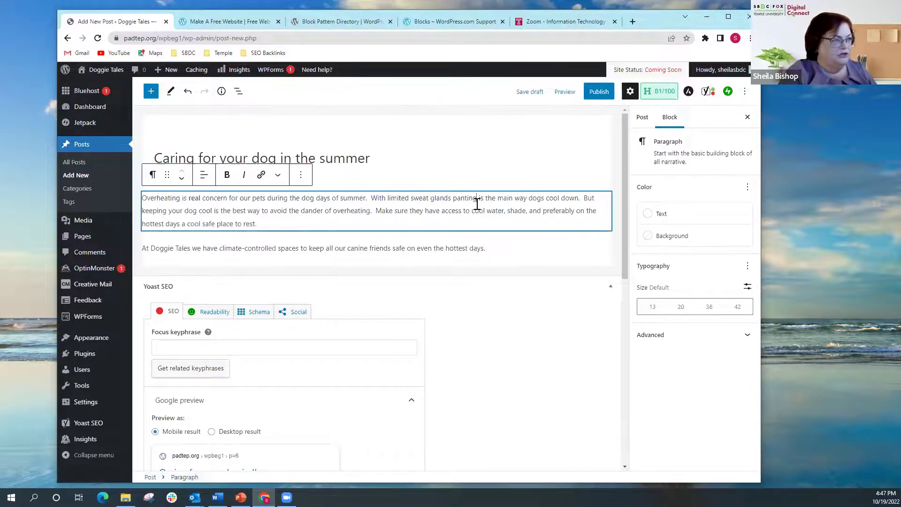
{"action": "left_click", "coordinate": [648, 242]}
{"action": "left_click", "coordinate": [538, 356]}
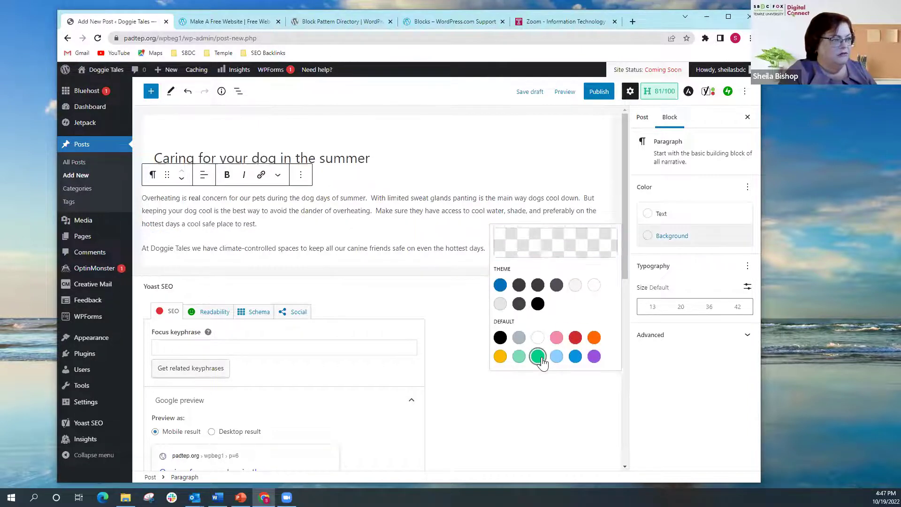
Set the background of the post's first paragraph to white
{"action": "left_click", "coordinate": [369, 221]}
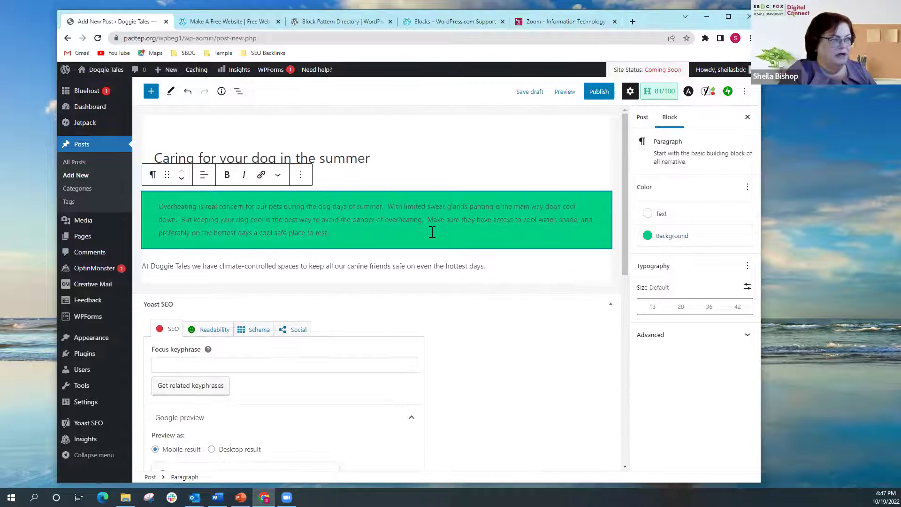
{"action": "left_click", "coordinate": [648, 241]}
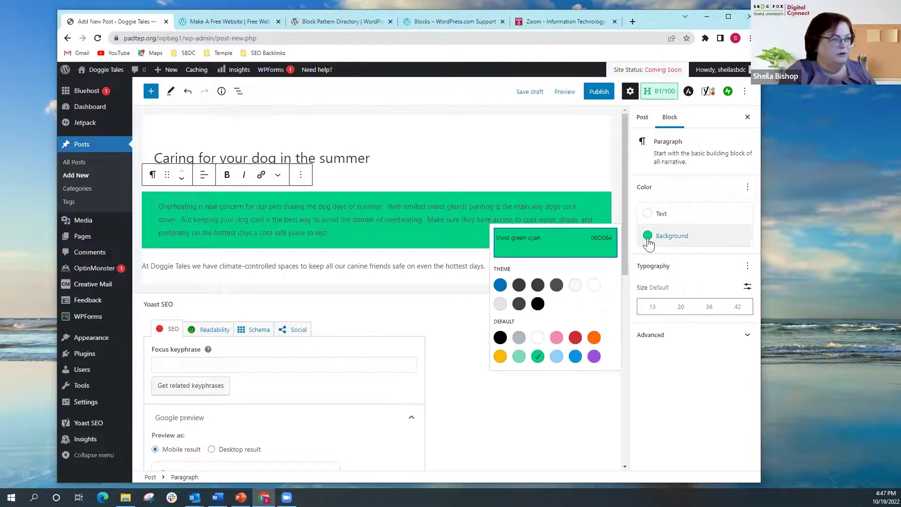
{"action": "left_click", "coordinate": [593, 285]}
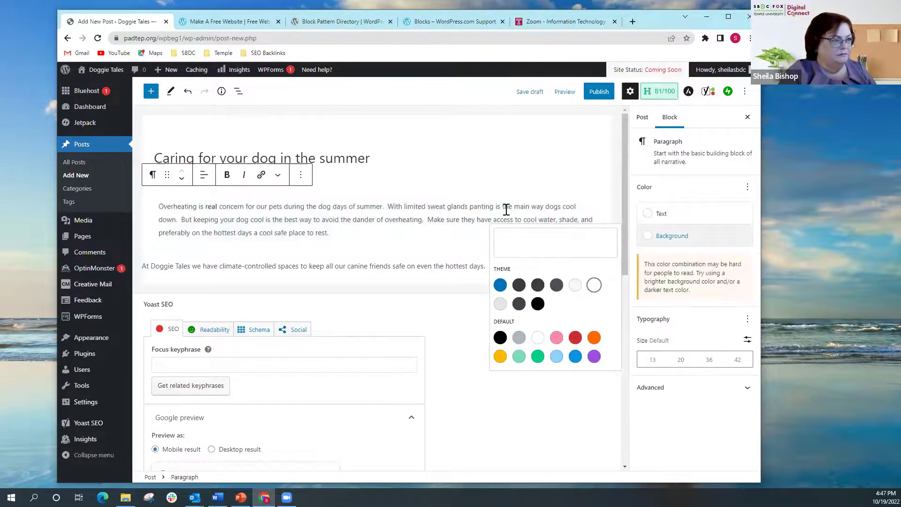
Upload Picture5.jpg, the dog in sunglasses with beach balls, from the images folder and set it as the post's featured image
{"action": "left_click", "coordinate": [639, 120]}
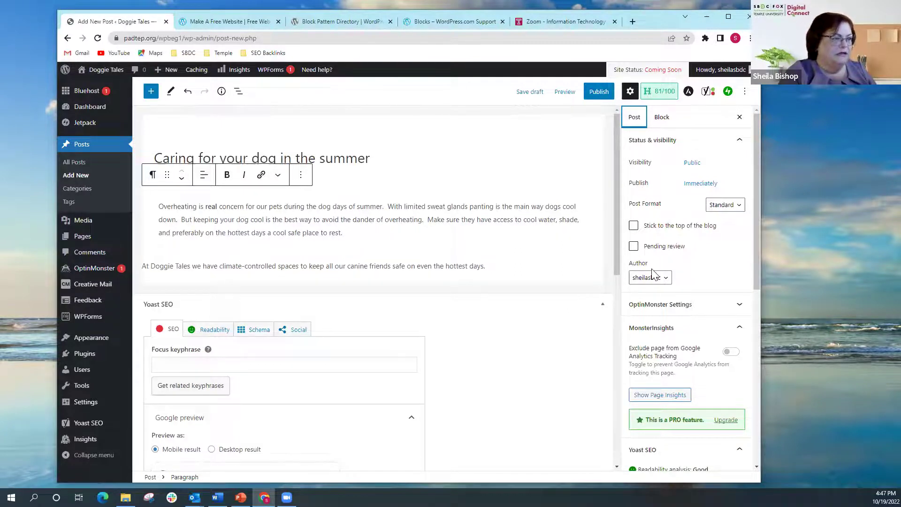
{"action": "scroll", "coordinate": [652, 277], "scroll_direction": "down", "scroll_amount": 4}
{"action": "scroll", "coordinate": [644, 291], "scroll_direction": "down", "scroll_amount": 4}
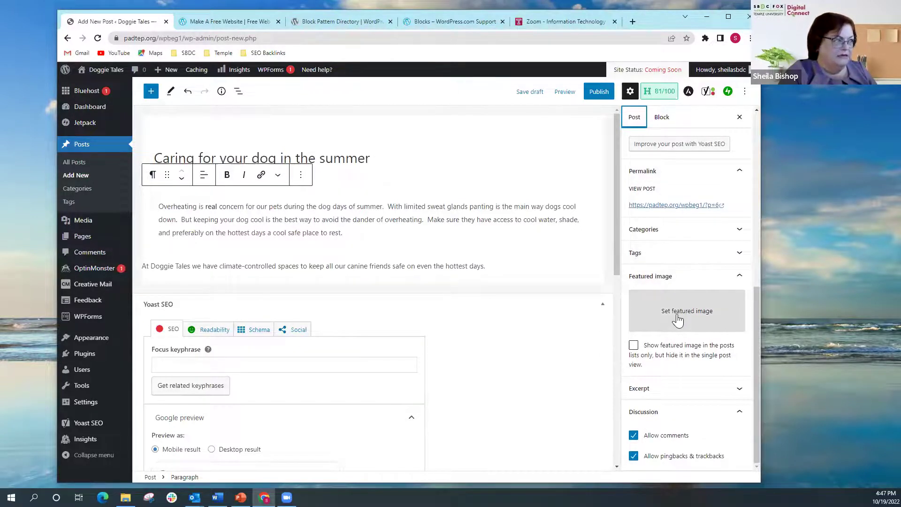
{"action": "left_click", "coordinate": [678, 319]}
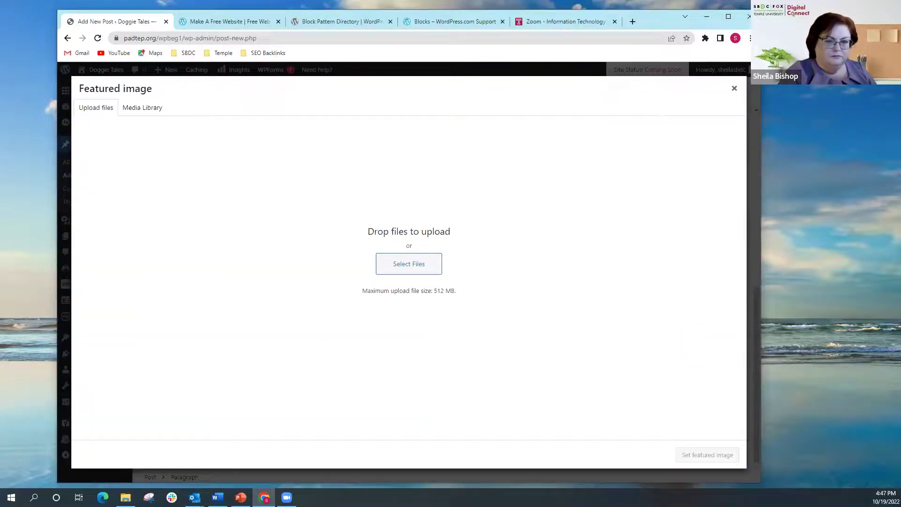
{"action": "key", "text": "alt+Tab"}
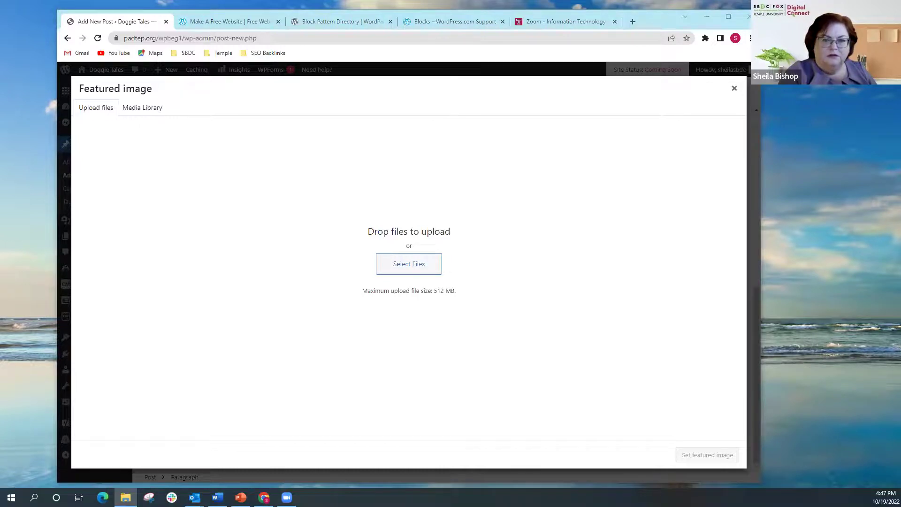
{"action": "left_click_drag", "start_coordinate": [535, 296], "coordinate": [398, 257]}
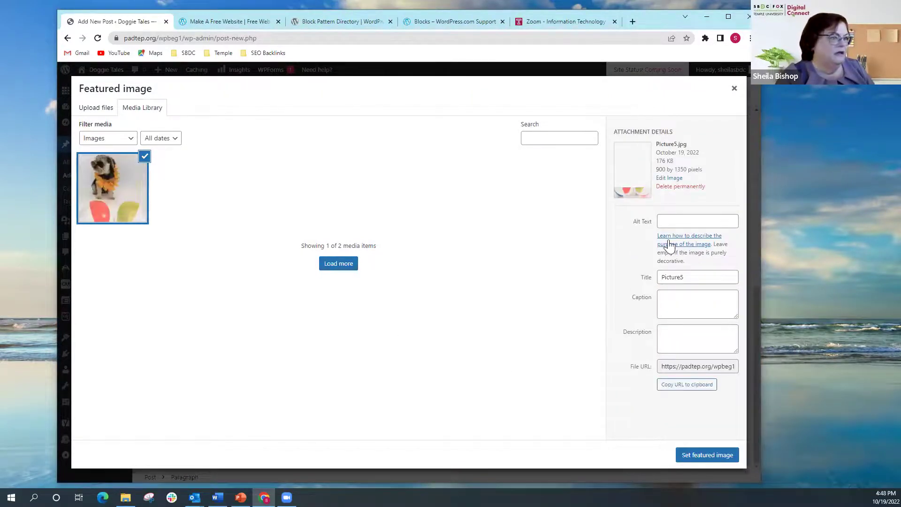
{"action": "left_click", "coordinate": [703, 462]}
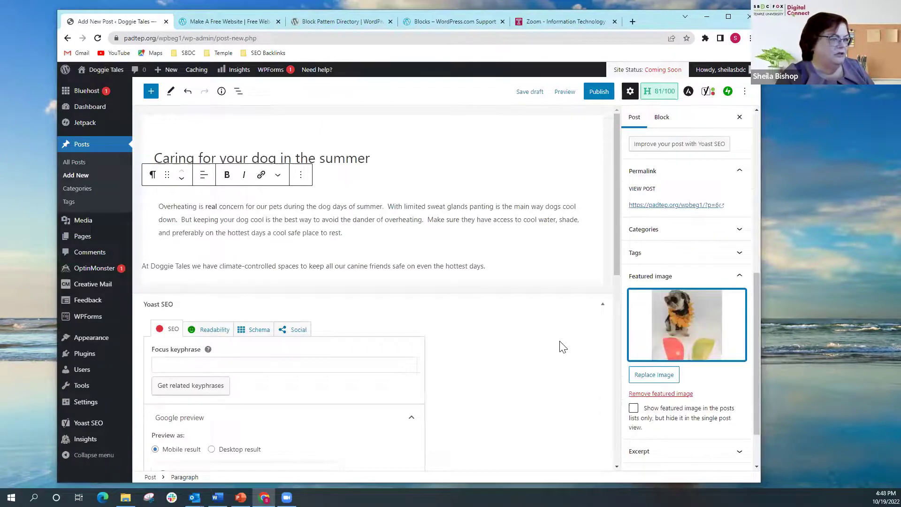
Publish the "Caring for your dog in the summer" post immediately with public visibility and dismiss the post-publish details
{"action": "scroll", "coordinate": [563, 356], "scroll_direction": "down", "scroll_amount": 3}
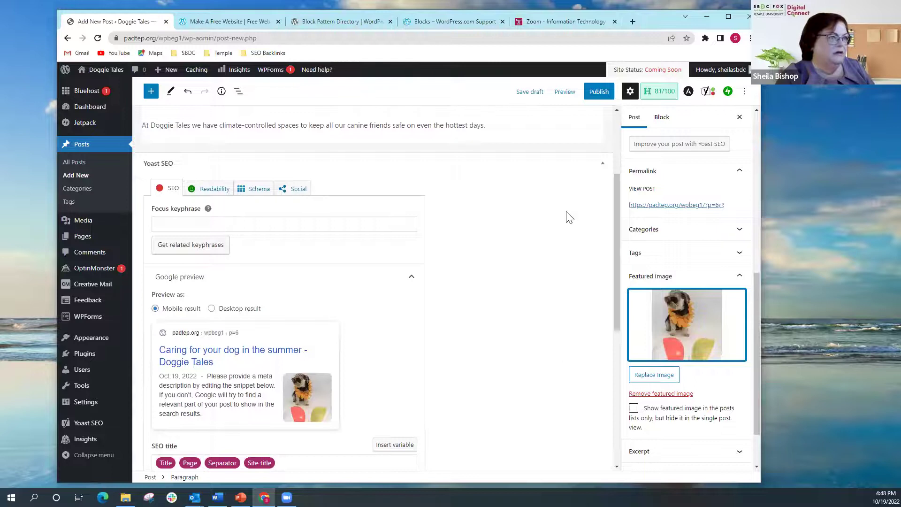
{"action": "left_click", "coordinate": [599, 92]}
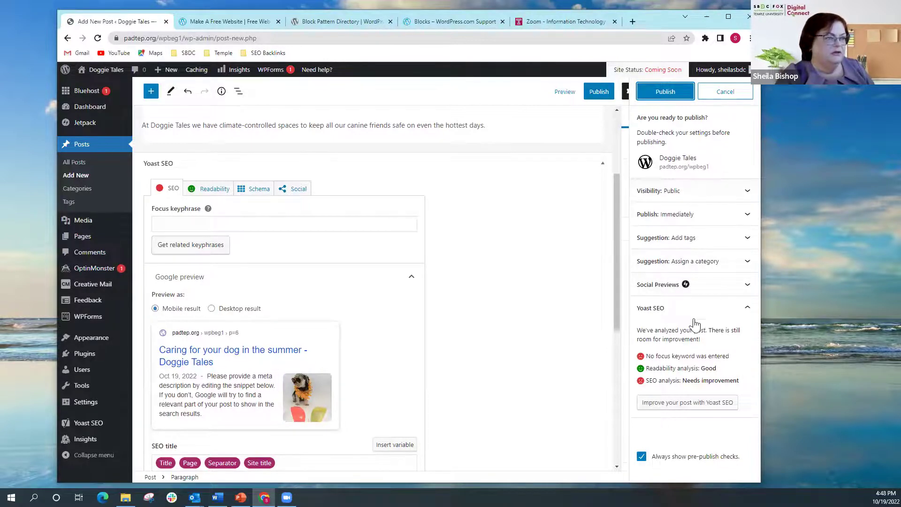
{"action": "left_click", "coordinate": [664, 92]}
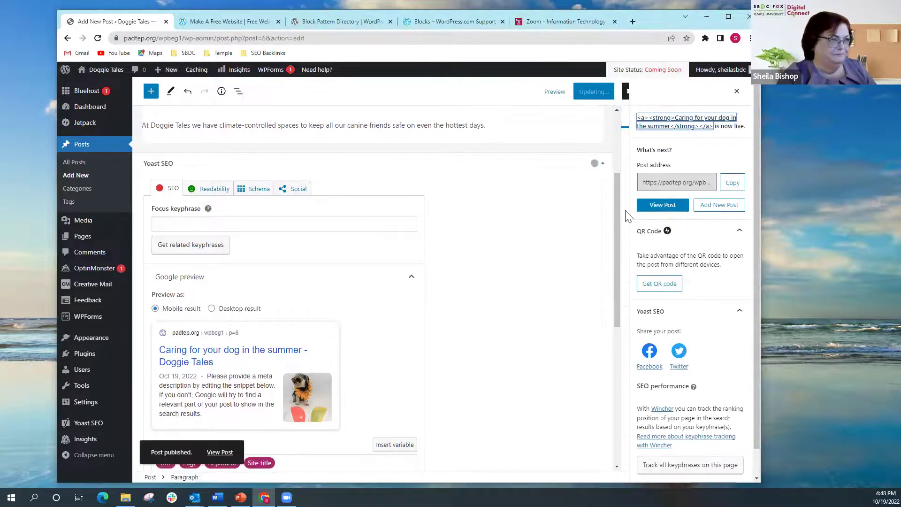
{"action": "scroll", "coordinate": [590, 219], "scroll_direction": "up", "scroll_amount": 3}
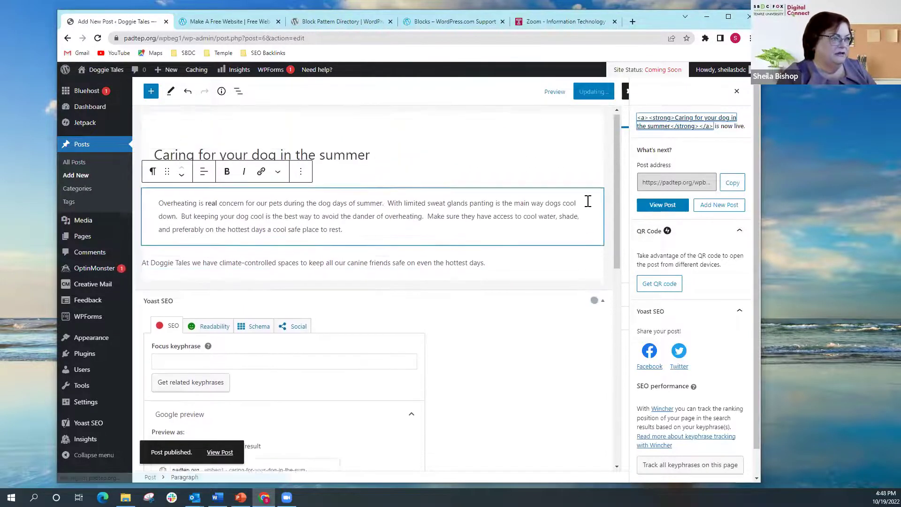
{"action": "left_click", "coordinate": [735, 92]}
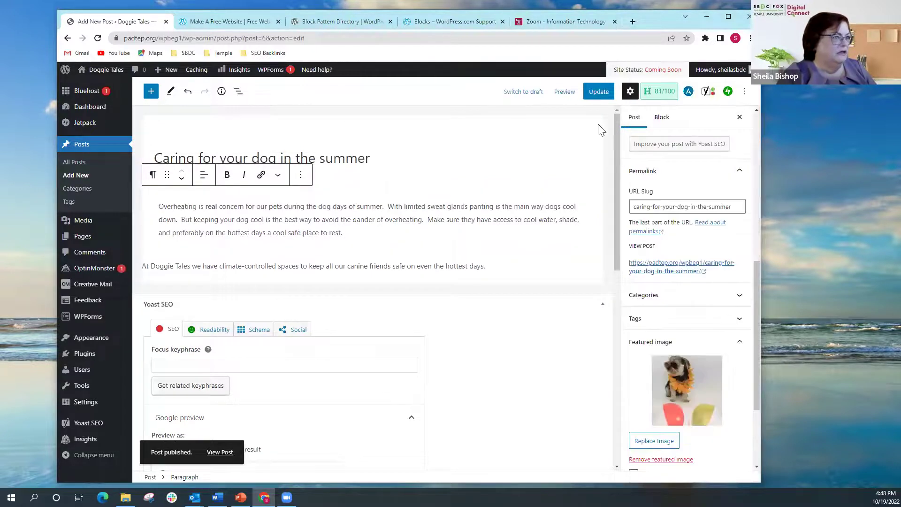
Preview the published summer post in a new tab and review its featured image, text and comment section
{"action": "left_click", "coordinate": [566, 92]}
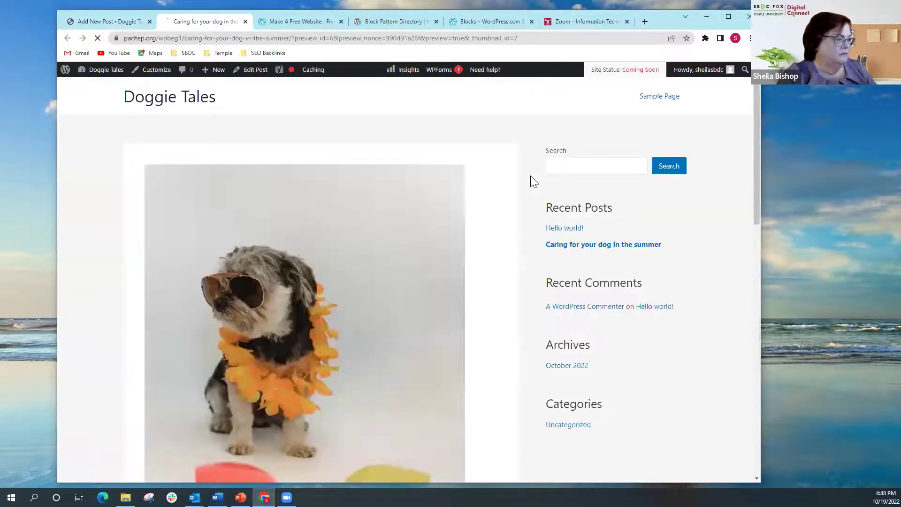
{"action": "scroll", "coordinate": [397, 237], "scroll_direction": "down", "scroll_amount": 6}
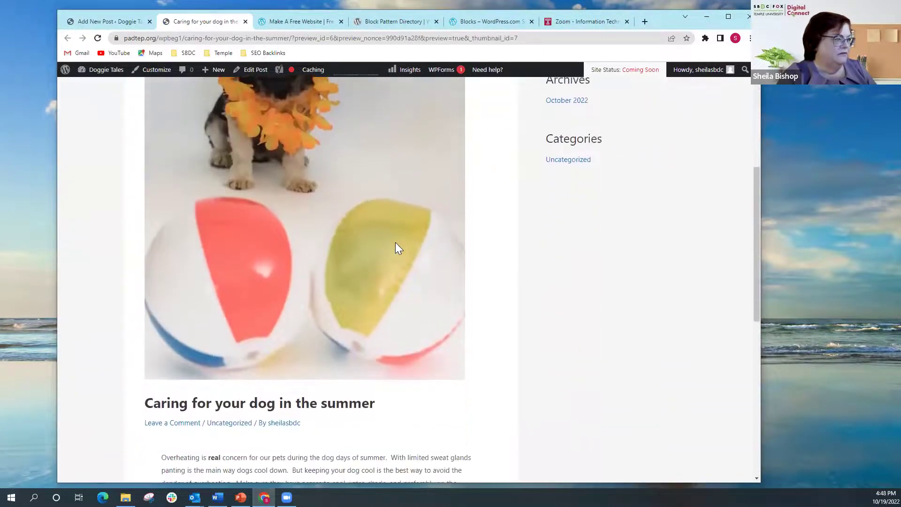
{"action": "scroll", "coordinate": [395, 243], "scroll_direction": "down", "scroll_amount": 4}
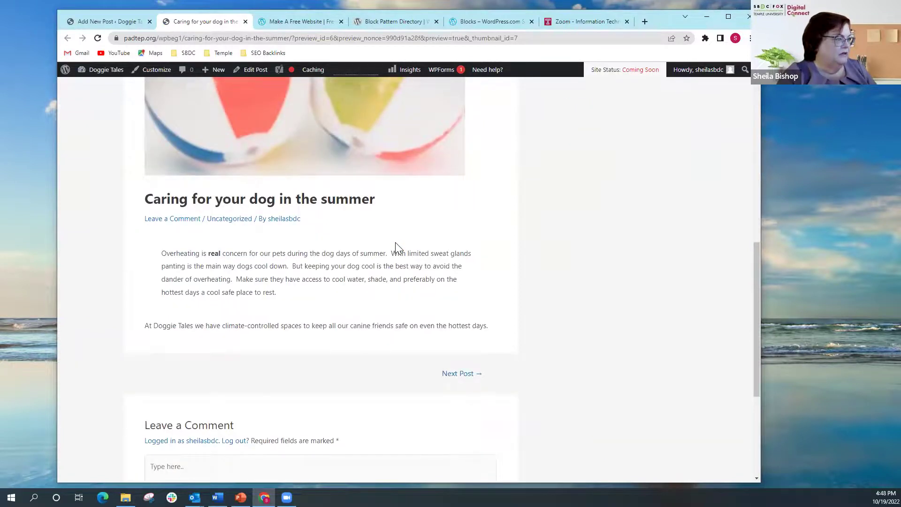
{"action": "scroll", "coordinate": [395, 242], "scroll_direction": "down", "scroll_amount": 4}
{"action": "scroll", "coordinate": [331, 293], "scroll_direction": "up", "scroll_amount": 12}
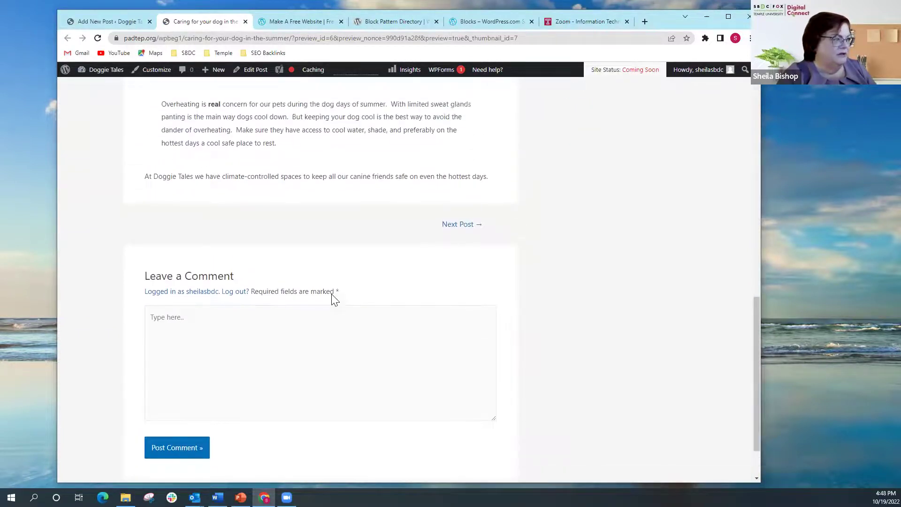
{"action": "scroll", "coordinate": [331, 293], "scroll_direction": "up", "scroll_amount": 3}
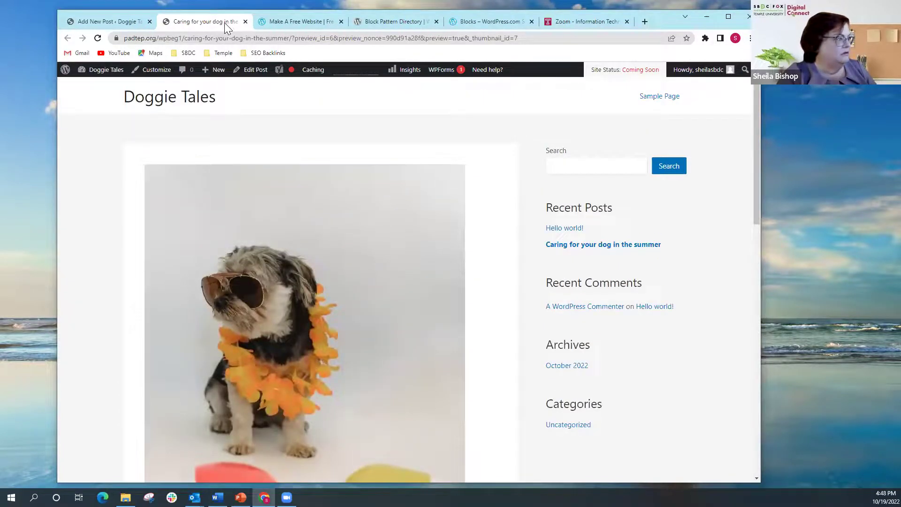
Return to the post editor and create a new post titled "Bringing home a puppy"
{"action": "left_click", "coordinate": [120, 23]}
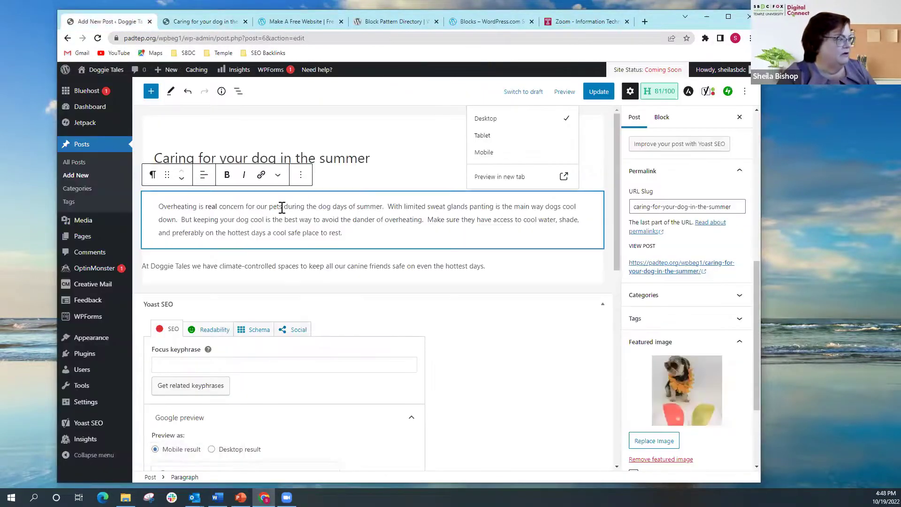
{"action": "left_click", "coordinate": [76, 175]}
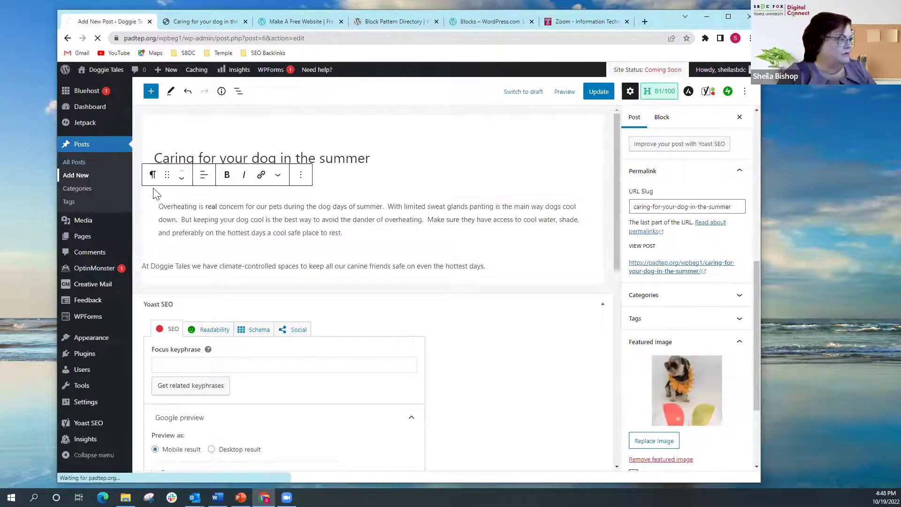
{"action": "left_click", "coordinate": [83, 178]}
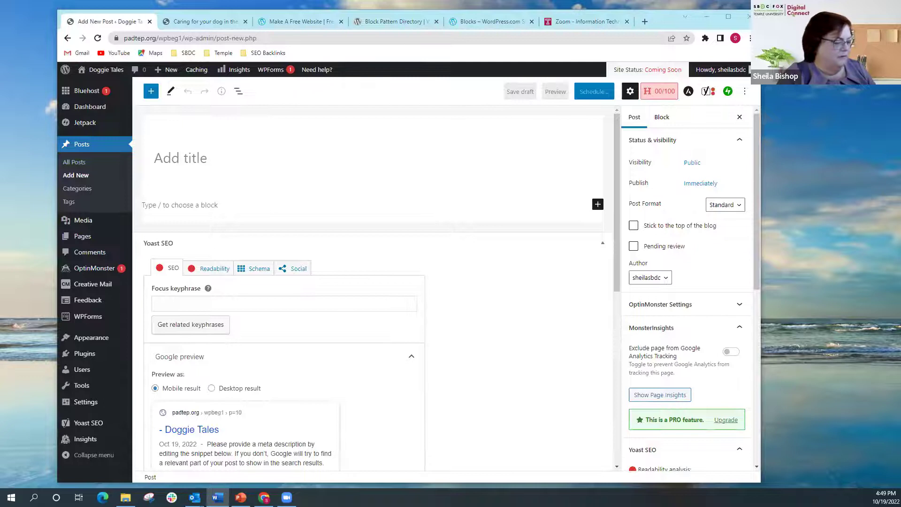
{"action": "left_click", "coordinate": [187, 160]}
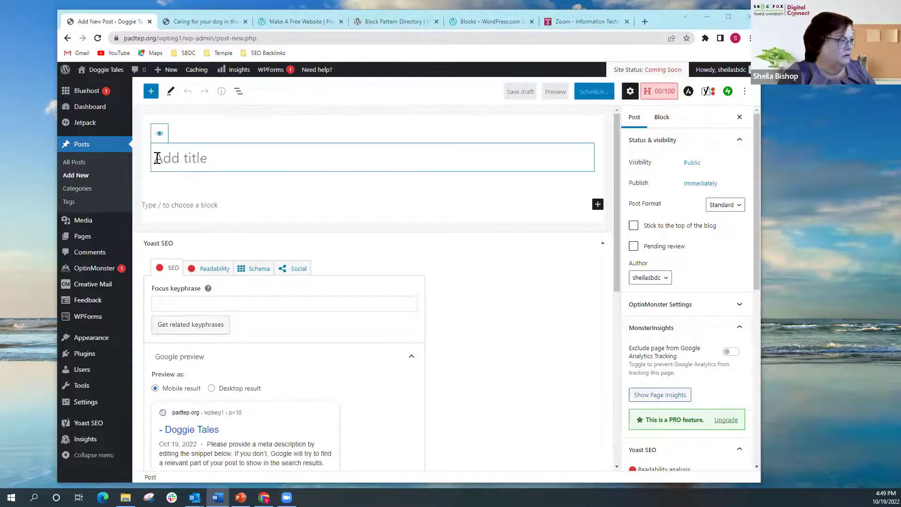
{"action": "type", "text": "Bringing home a puppy"}
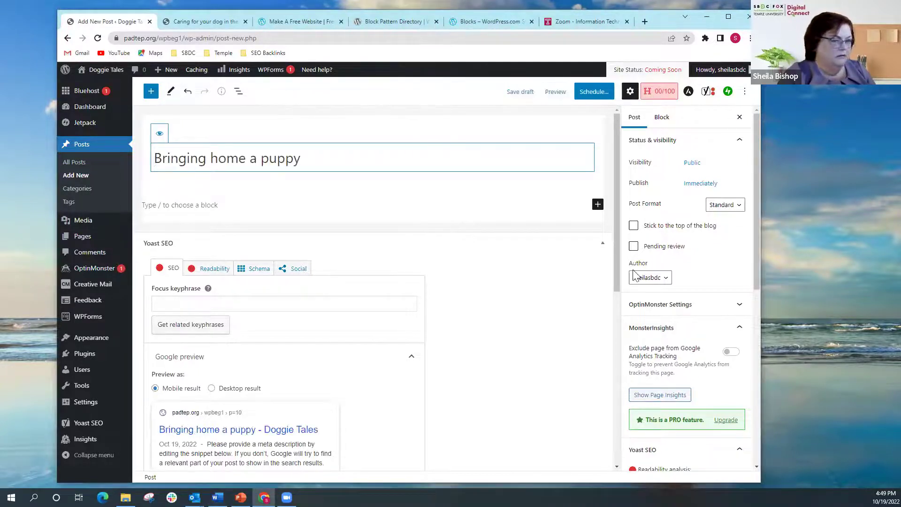
Paste the Word document's puppy text, including the equipment list and closing sentence, into the post body
{"action": "key", "text": "alt+Tab"}
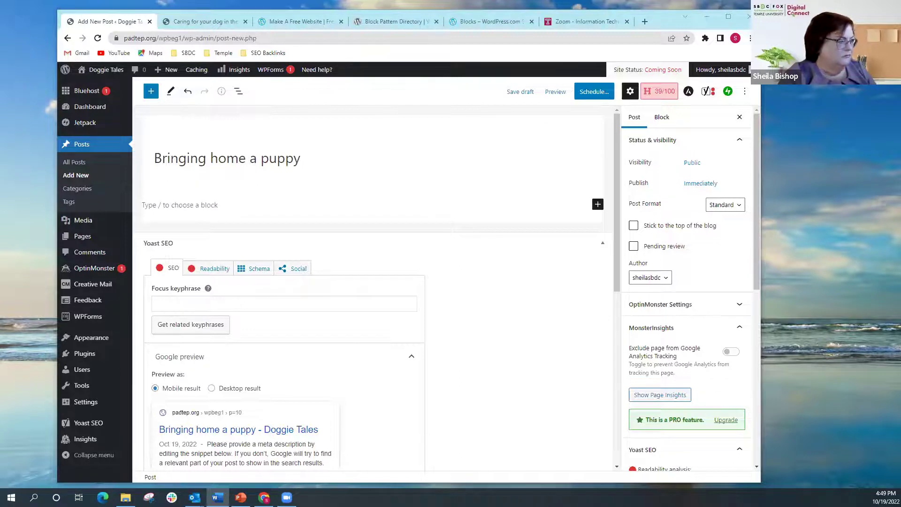
{"action": "left_click", "coordinate": [149, 207]}
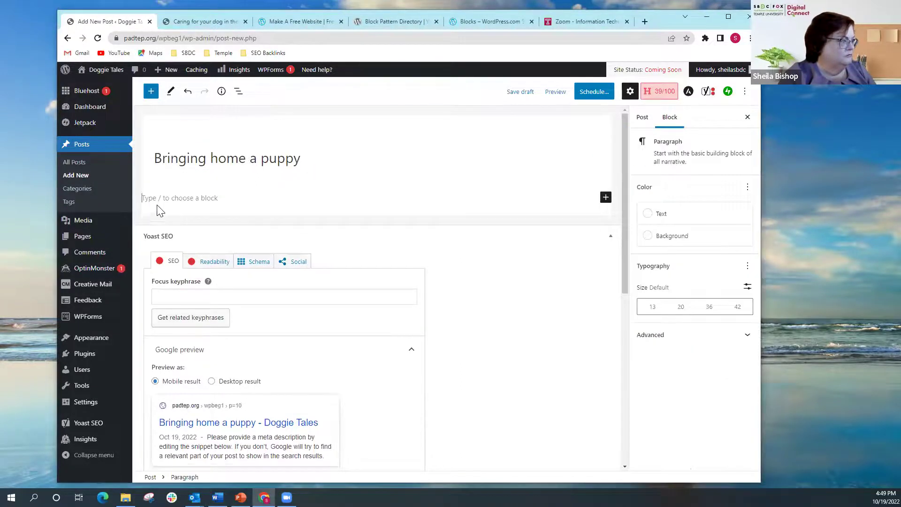
{"action": "key", "text": "ctrl+v"}
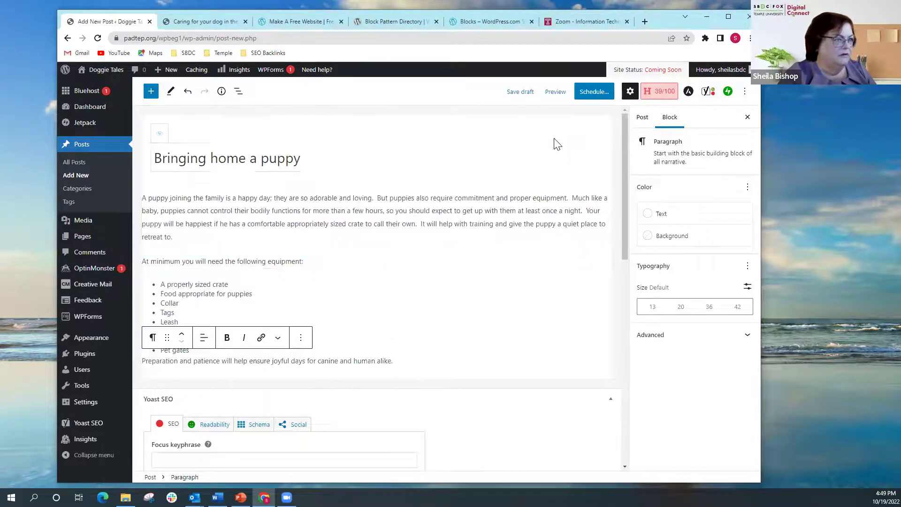
Upload dog-g9741f2fb5_1280.jpg, the puppy in a red scarf, from the images folder and set it as the post's featured image
{"action": "left_click", "coordinate": [643, 119]}
{"action": "scroll", "coordinate": [664, 398], "scroll_direction": "down", "scroll_amount": 2}
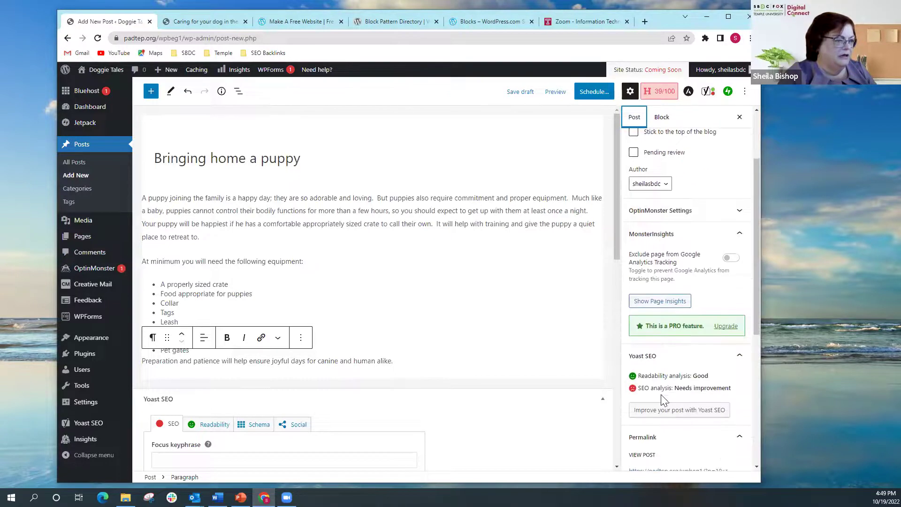
{"action": "scroll", "coordinate": [663, 399], "scroll_direction": "down", "scroll_amount": 4}
{"action": "left_click", "coordinate": [662, 341]}
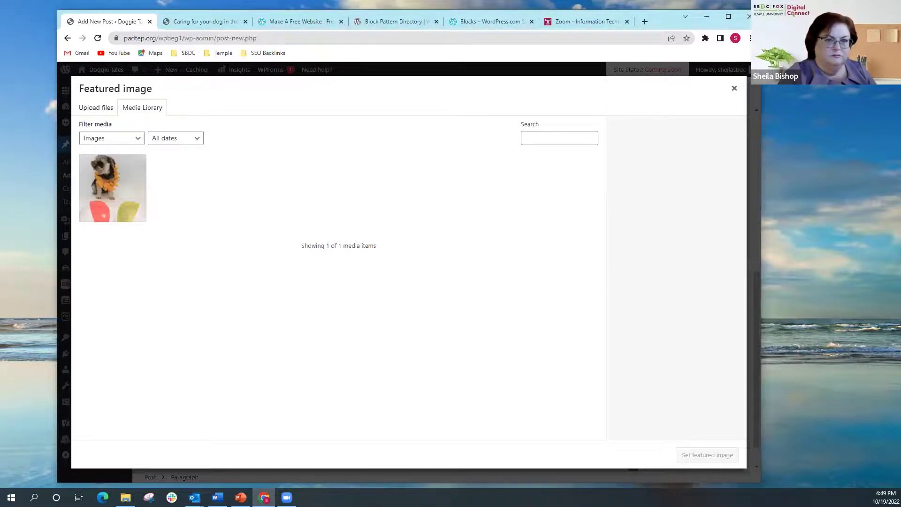
{"action": "key", "text": "alt+Tab"}
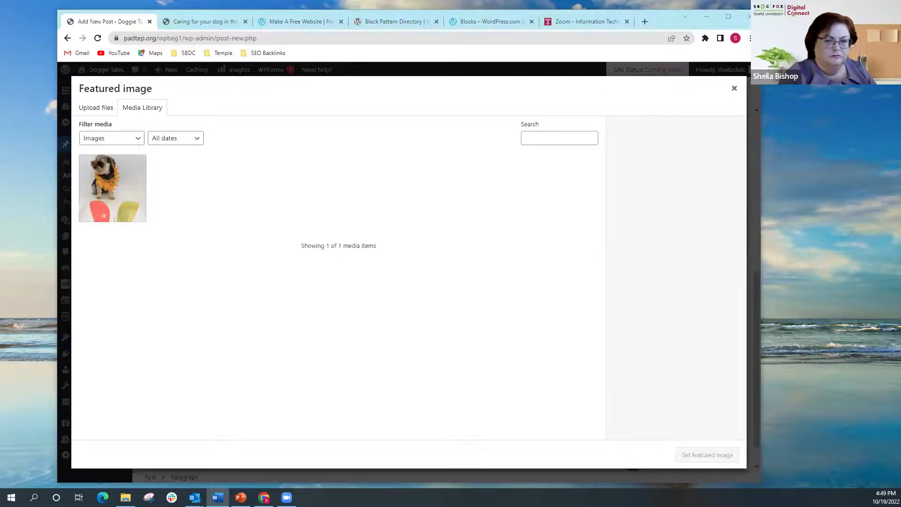
{"action": "key", "text": "alt+Tab"}
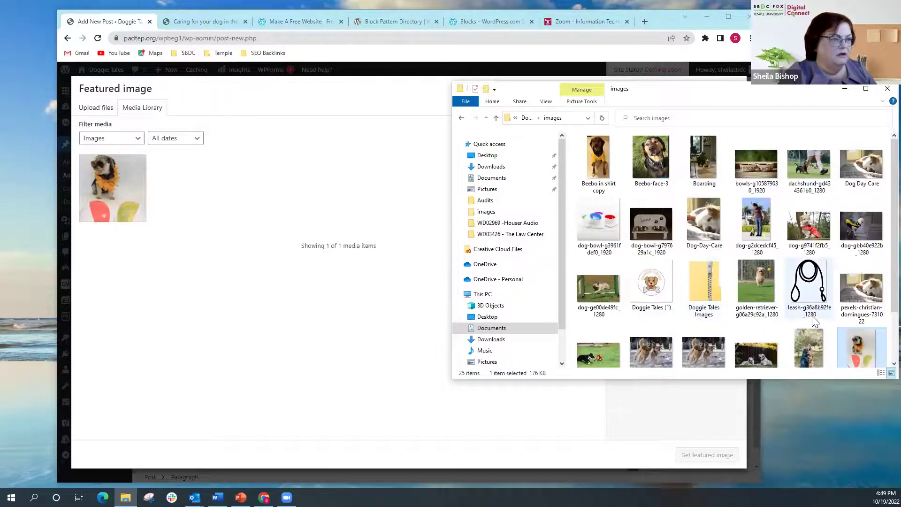
{"action": "scroll", "coordinate": [813, 317], "scroll_direction": "down", "scroll_amount": 1}
{"action": "scroll", "coordinate": [815, 331], "scroll_direction": "up", "scroll_amount": 1}
{"action": "left_click_drag", "start_coordinate": [807, 230], "coordinate": [384, 318]}
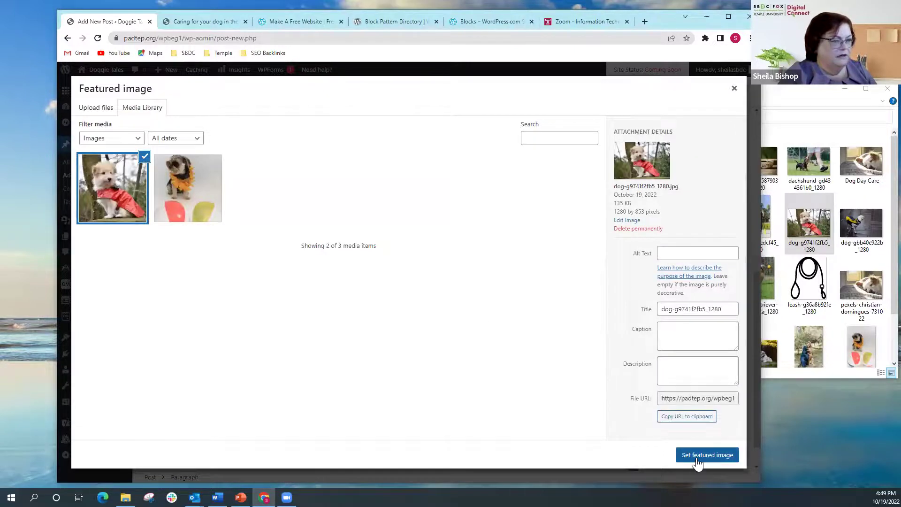
{"action": "left_click", "coordinate": [706, 455]}
Publish the "Bringing home a puppy" post immediately with public visibility
{"action": "scroll", "coordinate": [638, 389], "scroll_direction": "down", "scroll_amount": 1}
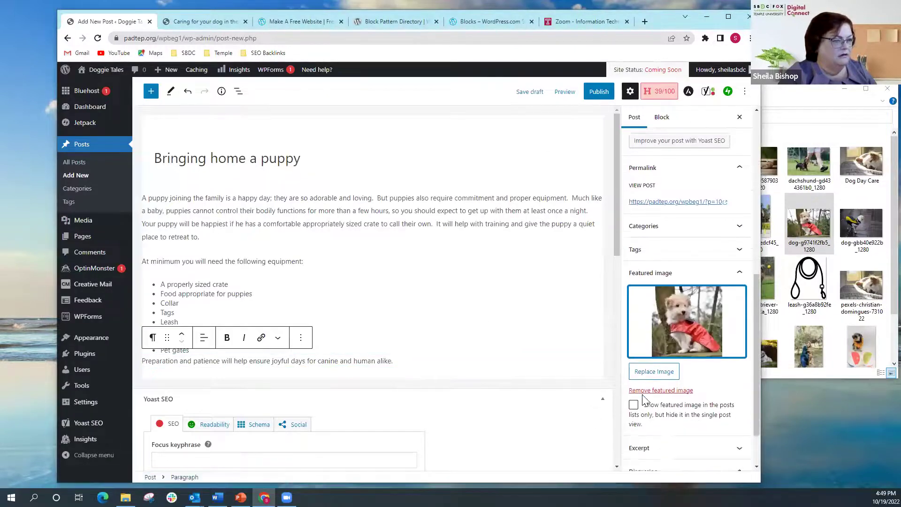
{"action": "scroll", "coordinate": [644, 399], "scroll_direction": "down", "scroll_amount": 1}
{"action": "scroll", "coordinate": [644, 399], "scroll_direction": "up", "scroll_amount": 5}
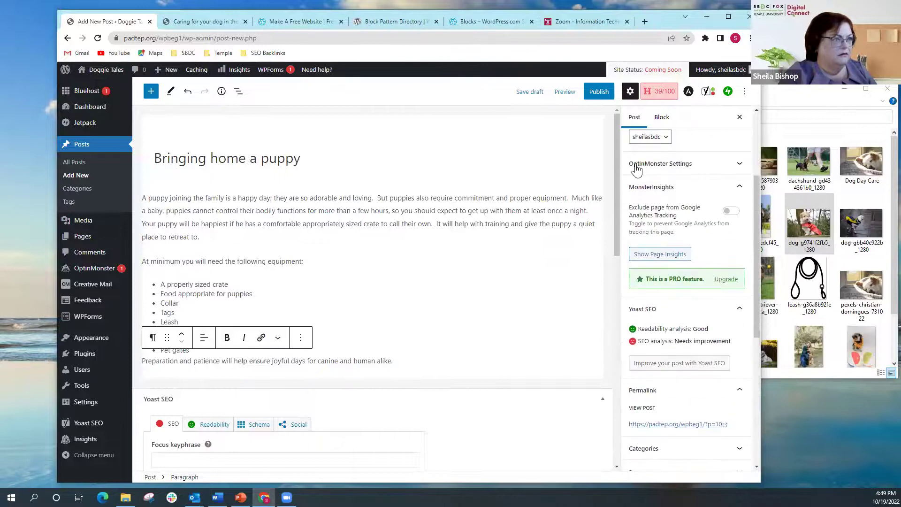
{"action": "left_click", "coordinate": [595, 93]}
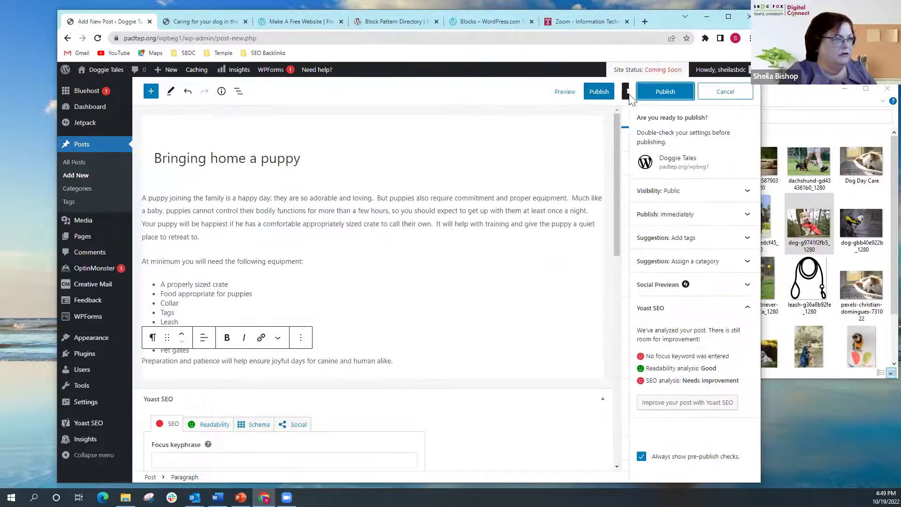
{"action": "left_click", "coordinate": [664, 92]}
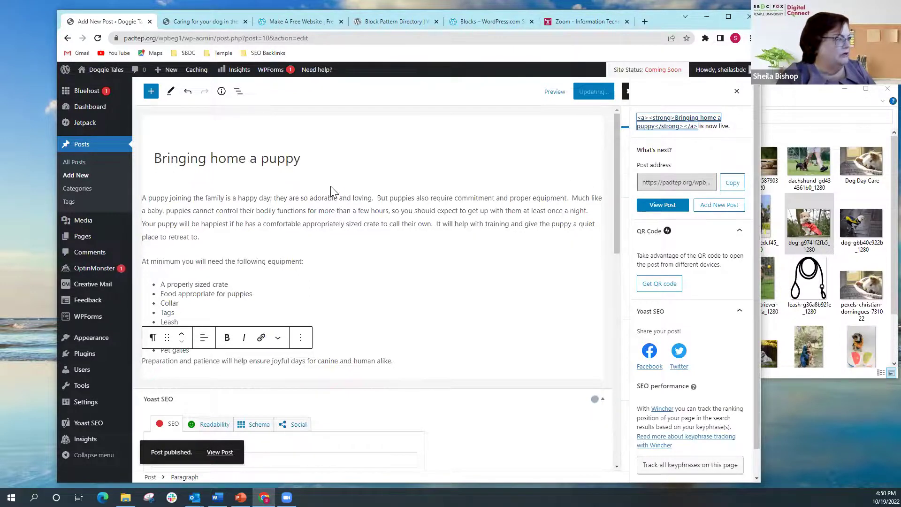
Create another new post titled "Caring for a senior Dog", with no stray space before the title
{"action": "left_click", "coordinate": [151, 158]}
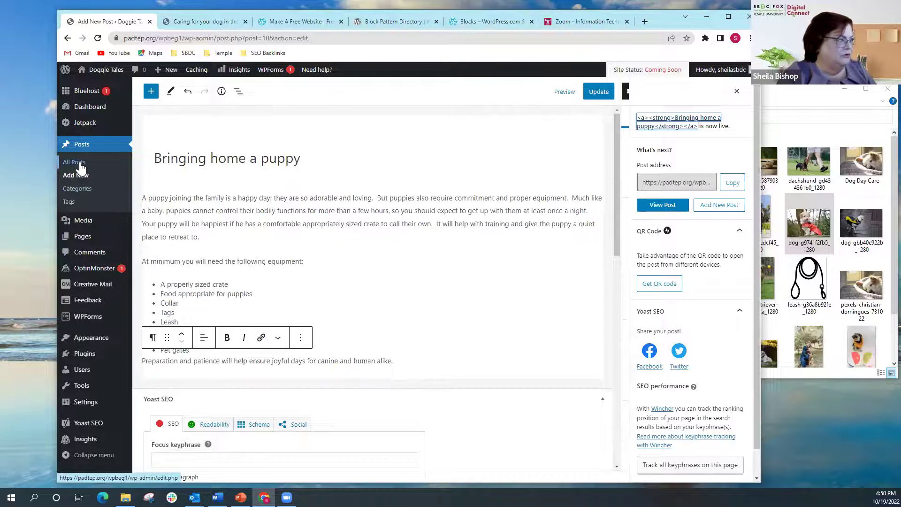
{"action": "left_click", "coordinate": [77, 188]}
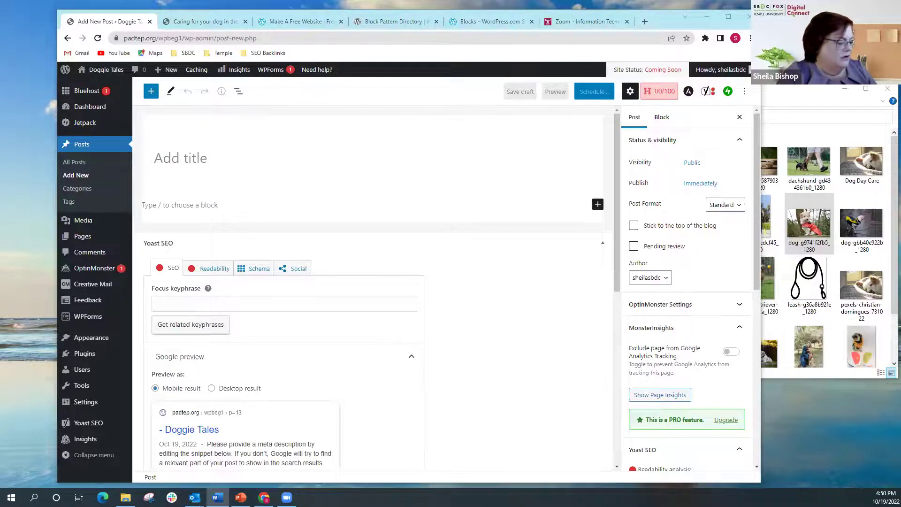
{"action": "left_click", "coordinate": [168, 159]}
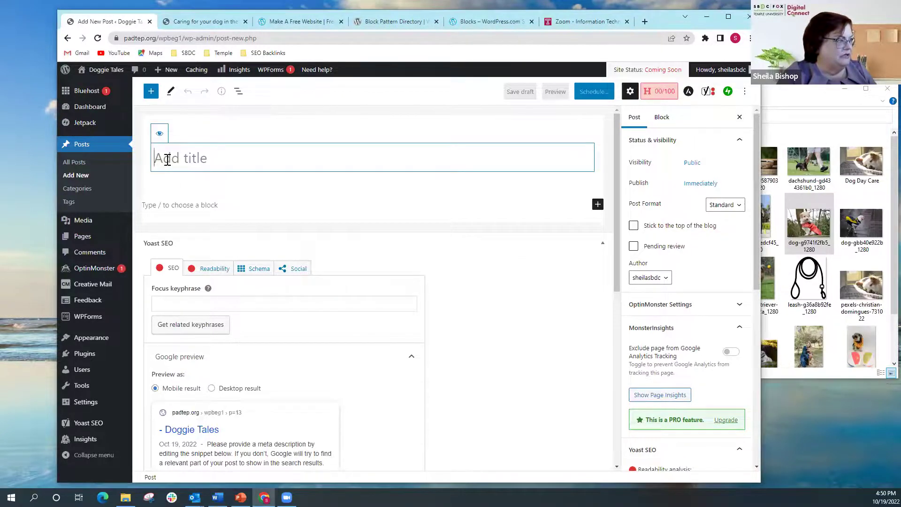
{"action": "type", "text": "Caring for a senior Dog"}
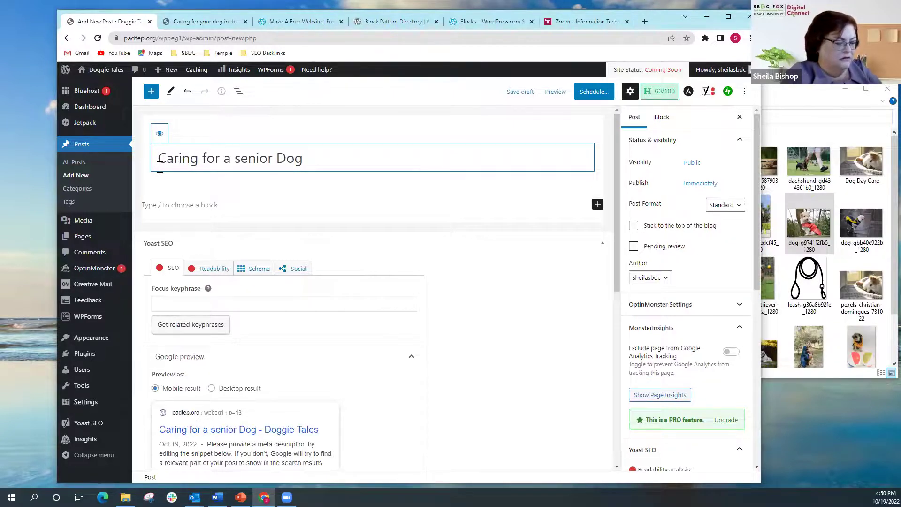
{"action": "left_click", "coordinate": [160, 167]}
{"action": "key", "text": "BackSpace"}
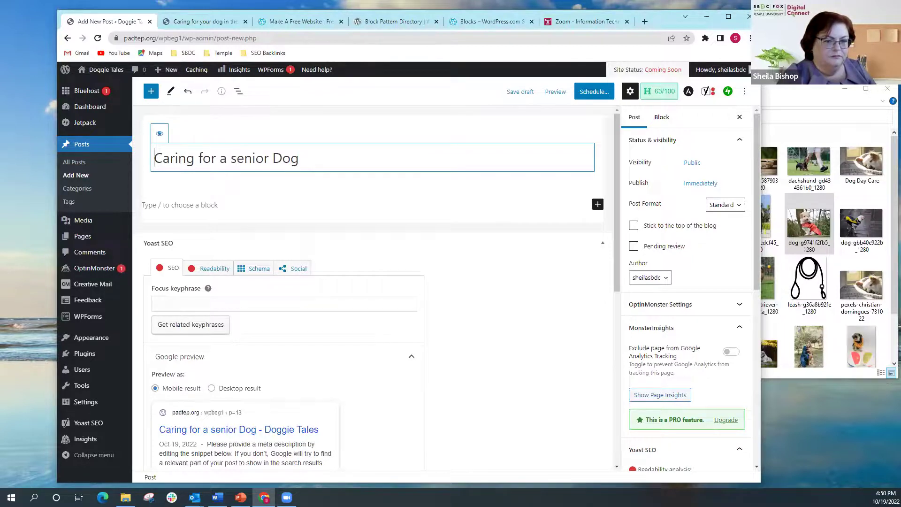
Paste the Word document's senior dog text, including the list of common changes and the closing paragraph, into the post body
{"action": "key", "text": "alt+Tab"}
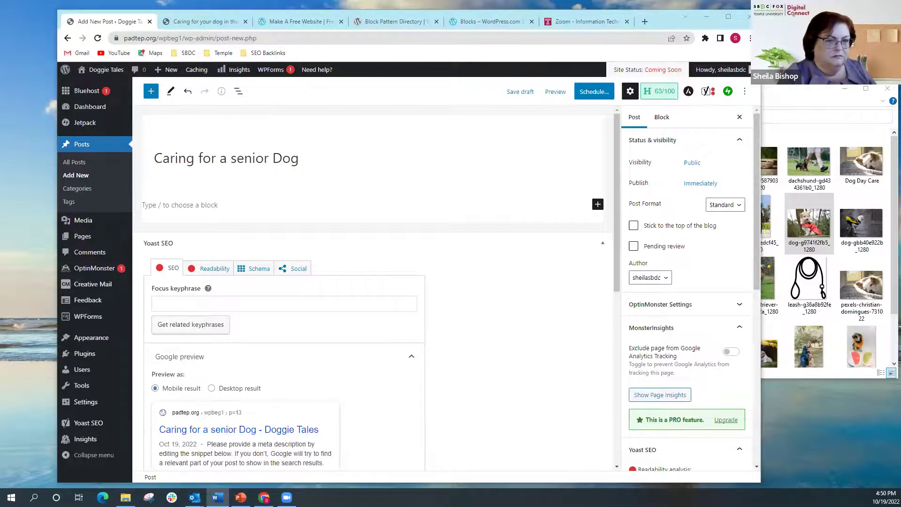
{"action": "left_click", "coordinate": [186, 206]}
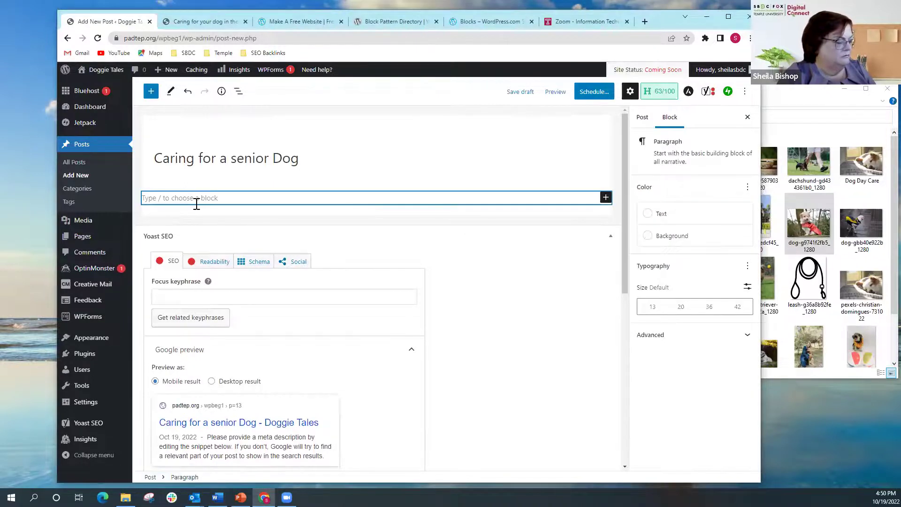
{"action": "key", "text": "ctrl+v"}
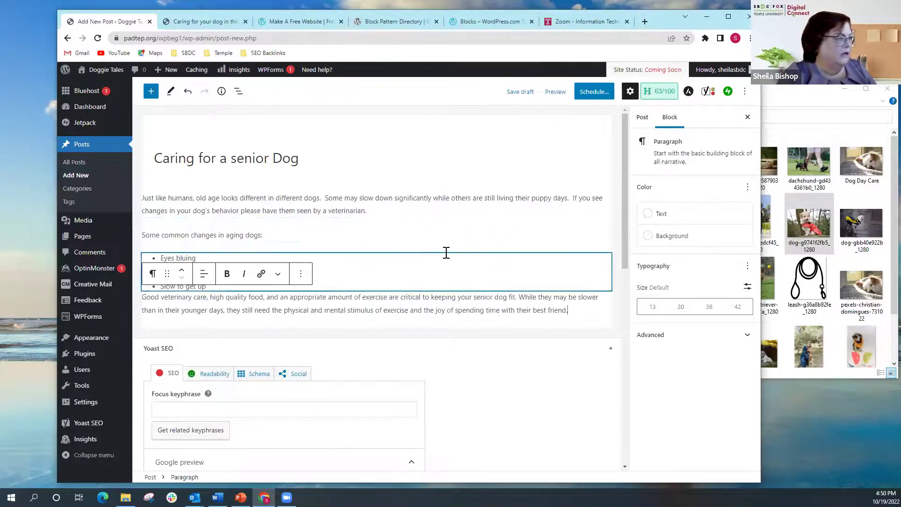
Set the senior dog post's publish date to October 24, 2022
{"action": "left_click", "coordinate": [640, 122]}
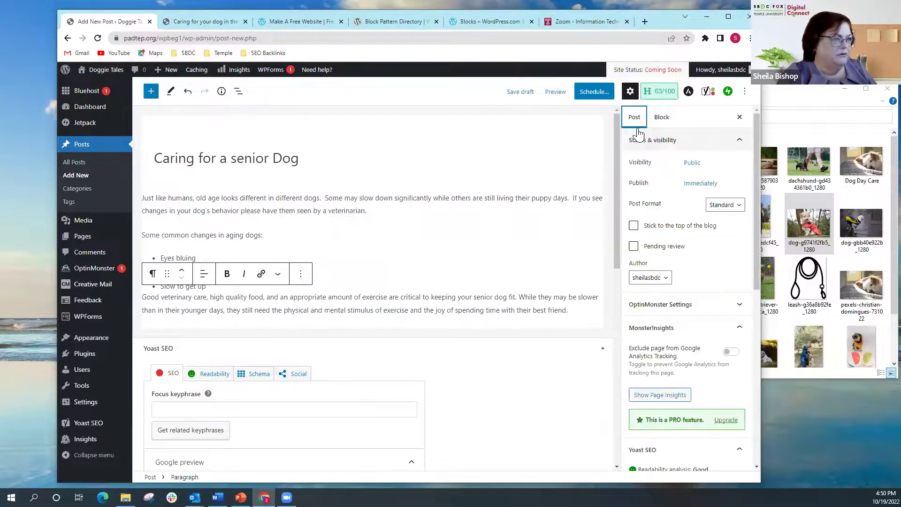
{"action": "left_click", "coordinate": [701, 184]}
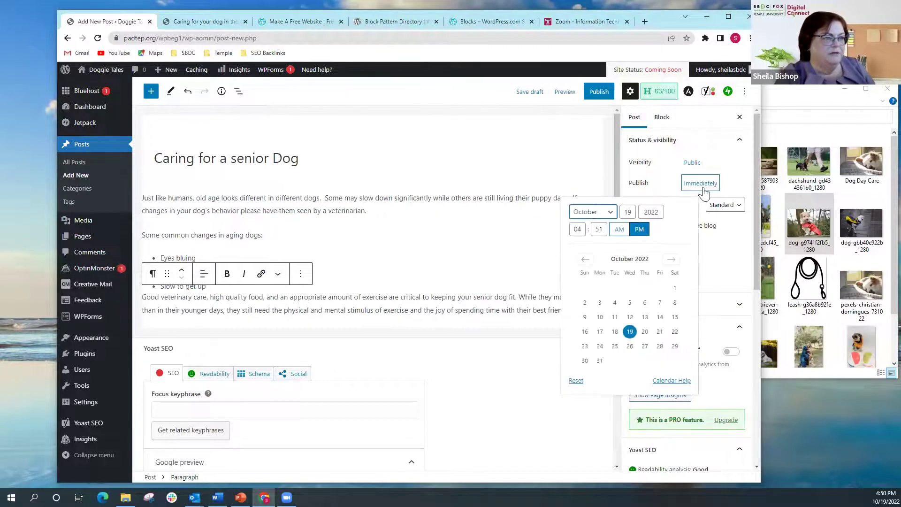
{"action": "left_click", "coordinate": [600, 347]}
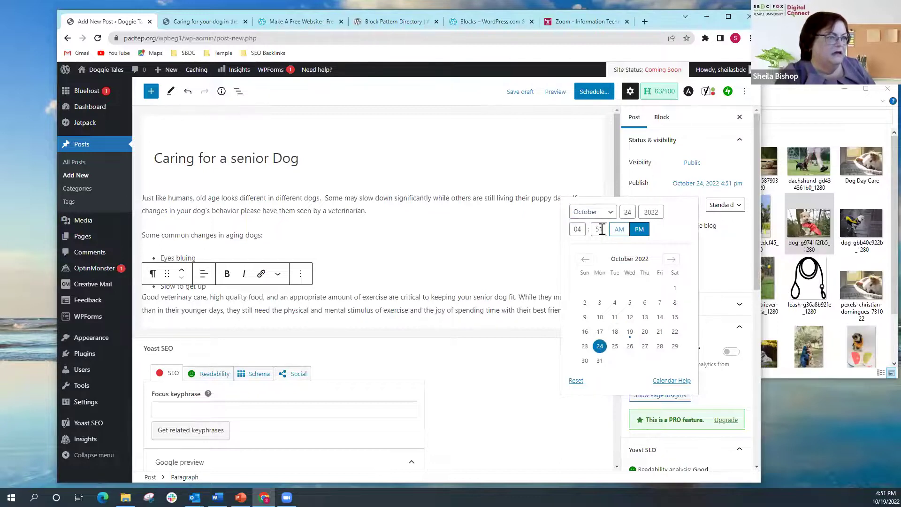
{"action": "left_click", "coordinate": [725, 275]}
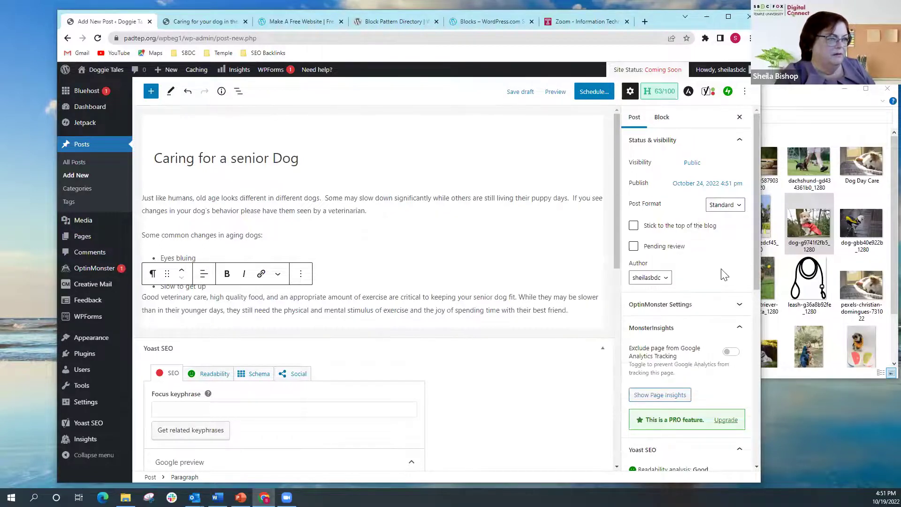
Upload Beebo-face-3.jpg from the images folder and set it as the senior dog post's featured image
{"action": "scroll", "coordinate": [685, 348], "scroll_direction": "down", "scroll_amount": 8}
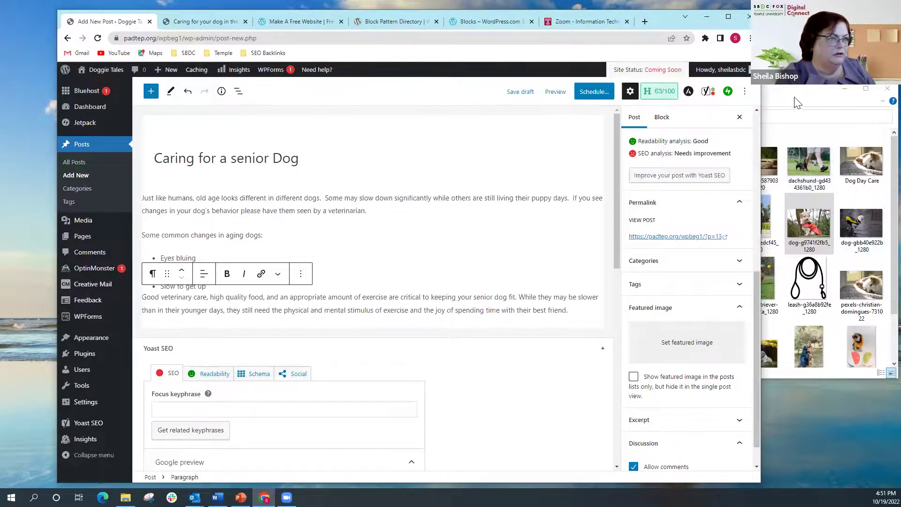
{"action": "key", "text": "alt+Tab"}
{"action": "left_click", "coordinate": [656, 162]}
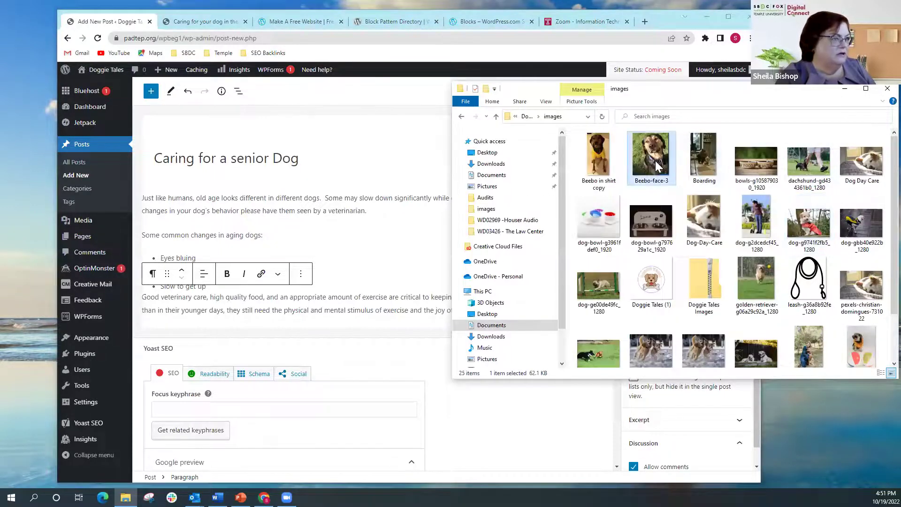
{"action": "left_click", "coordinate": [695, 407]}
{"action": "left_click", "coordinate": [672, 345]}
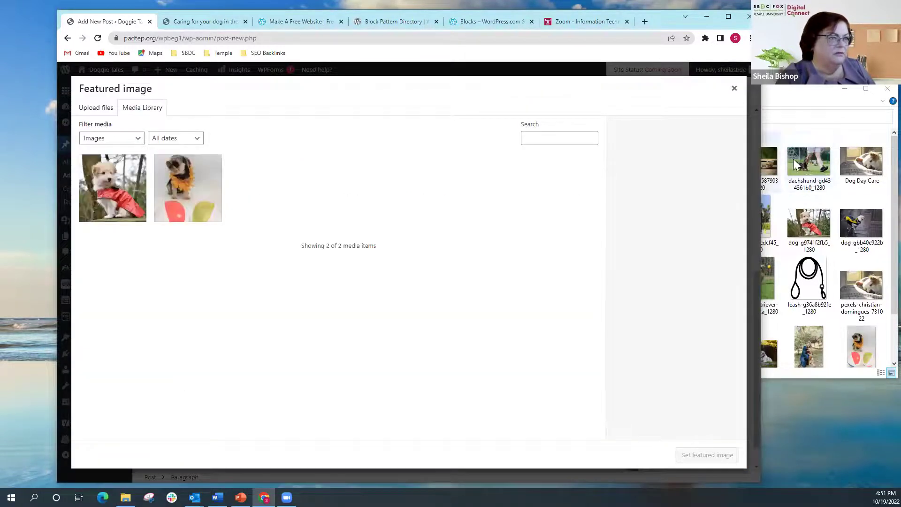
{"action": "left_click", "coordinate": [802, 107]}
{"action": "left_click_drag", "start_coordinate": [581, 179], "coordinate": [348, 245]}
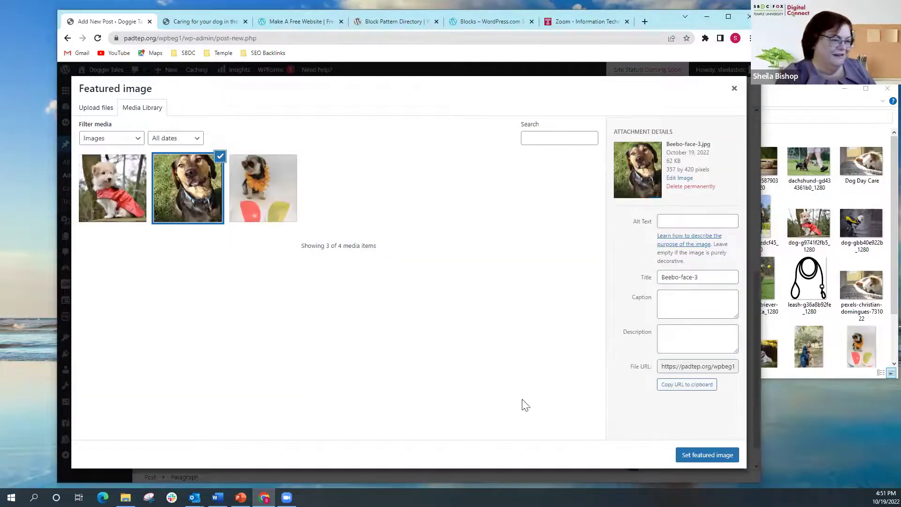
{"action": "left_click", "coordinate": [720, 458]}
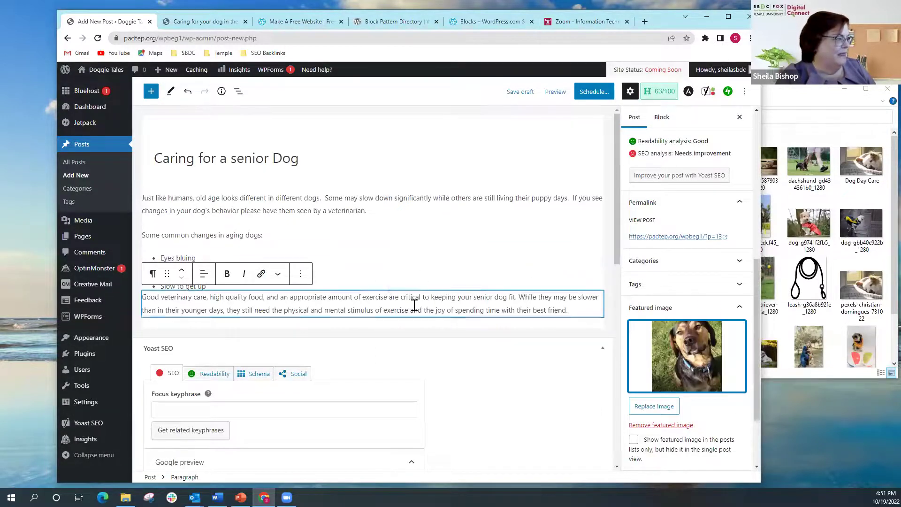
Stay in the post editor and schedule the "Caring for a senior Dog" post with public visibility
{"action": "left_click", "coordinate": [100, 72]}
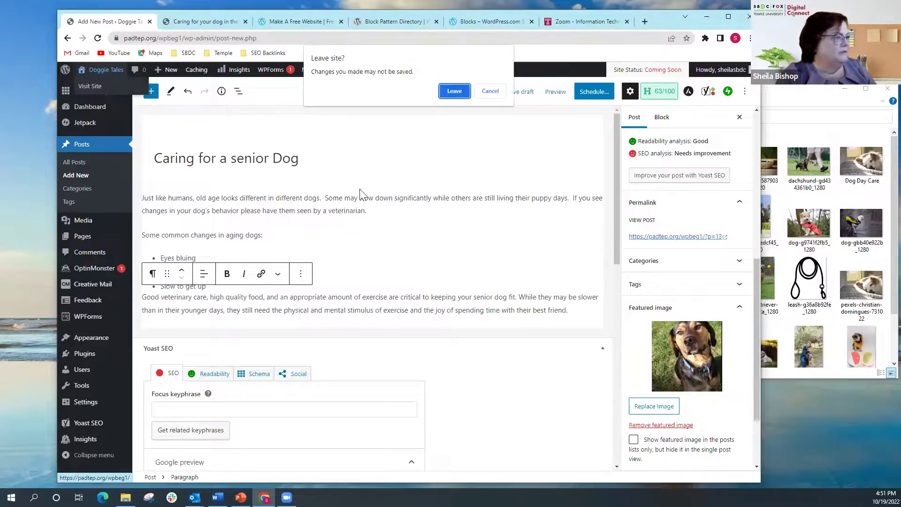
{"action": "left_click", "coordinate": [483, 94]}
{"action": "left_click", "coordinate": [586, 94]}
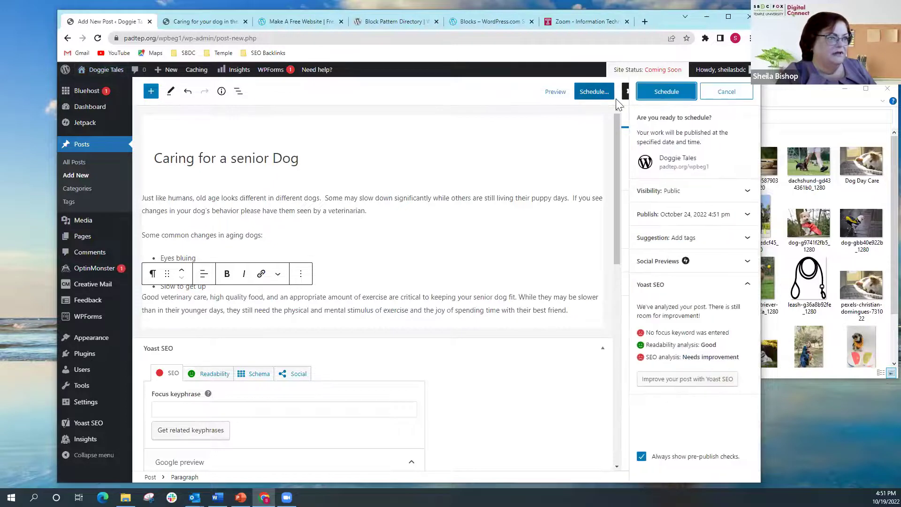
{"action": "left_click", "coordinate": [666, 92]}
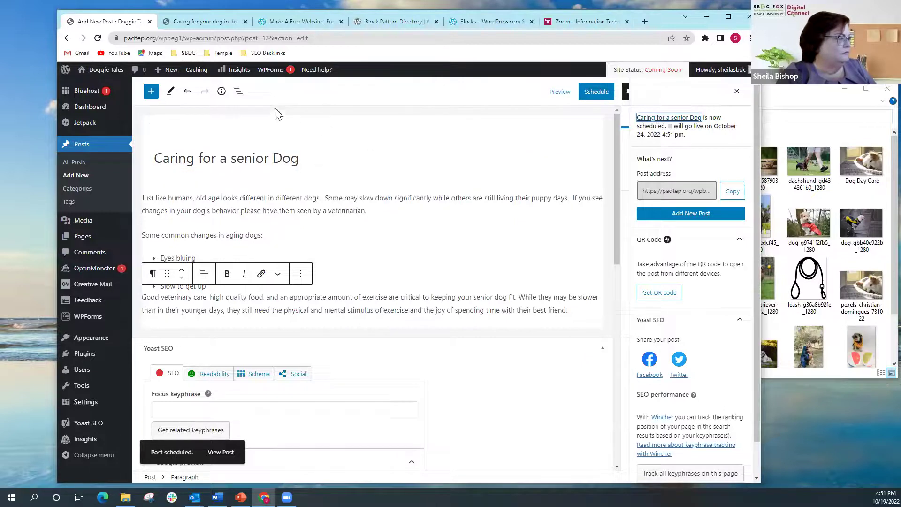
Visit the Doggie Tales home page and examine which blog posts, featured images and excerpts it lists
{"action": "left_click", "coordinate": [97, 85]}
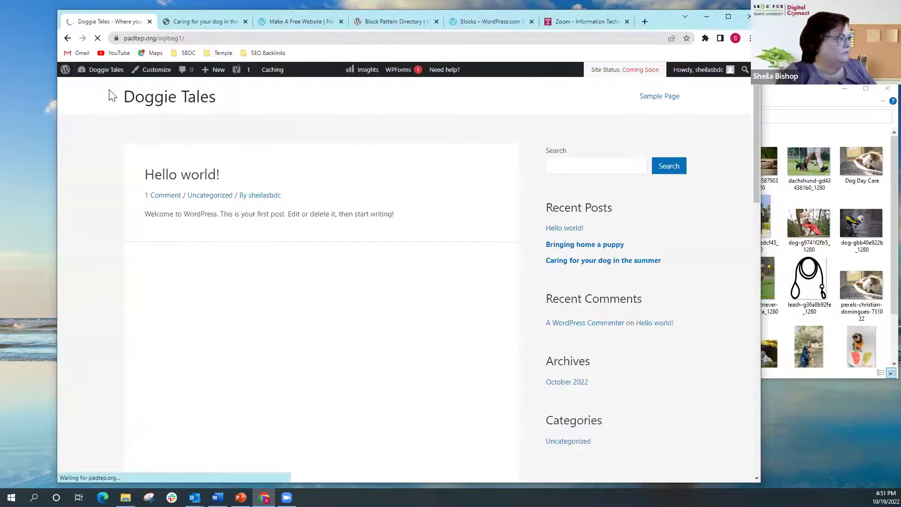
{"action": "left_click", "coordinate": [104, 75]}
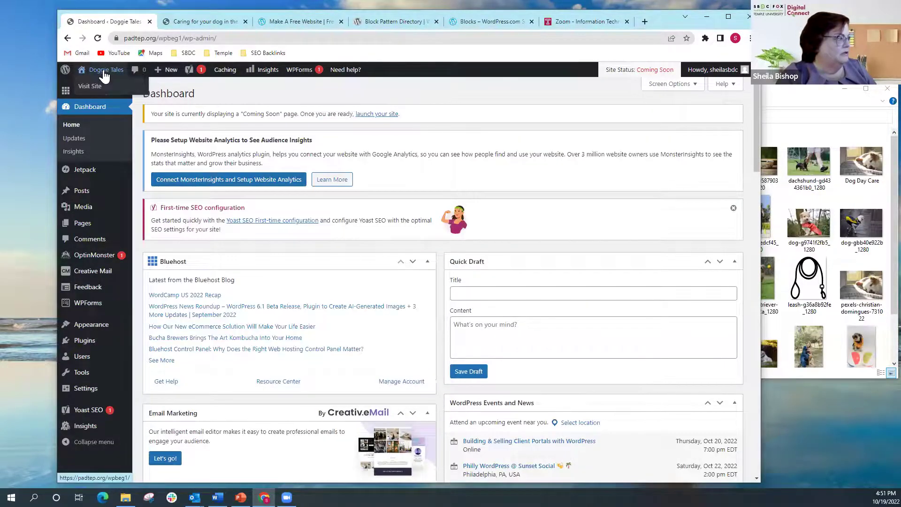
{"action": "left_click", "coordinate": [89, 86]}
{"action": "scroll", "coordinate": [335, 197], "scroll_direction": "down", "scroll_amount": 7}
{"action": "scroll", "coordinate": [334, 219], "scroll_direction": "down", "scroll_amount": 10}
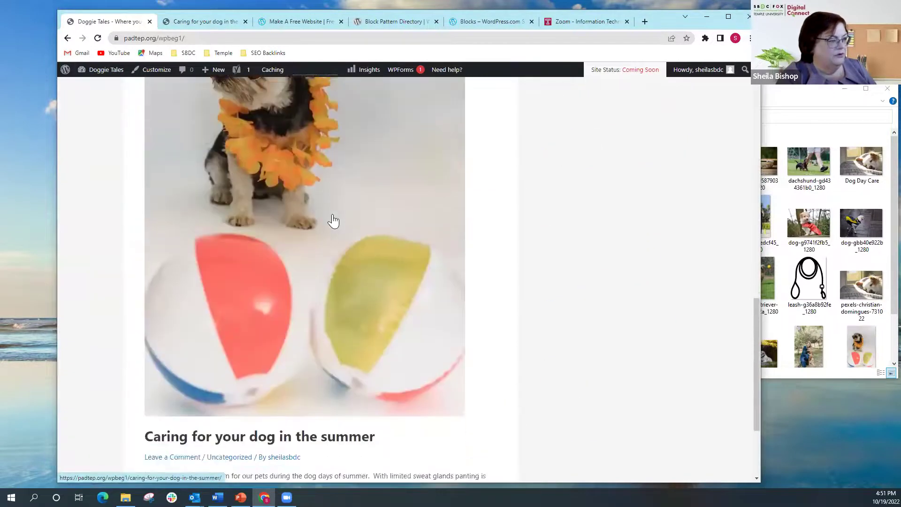
{"action": "scroll", "coordinate": [332, 222], "scroll_direction": "up", "scroll_amount": 15}
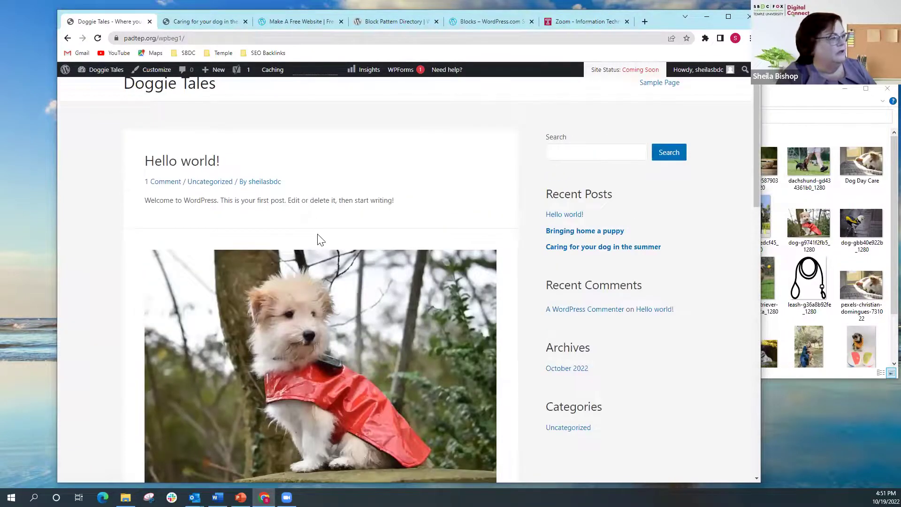
{"action": "scroll", "coordinate": [317, 239], "scroll_direction": "down", "scroll_amount": 3}
{"action": "scroll", "coordinate": [315, 247], "scroll_direction": "down", "scroll_amount": 10}
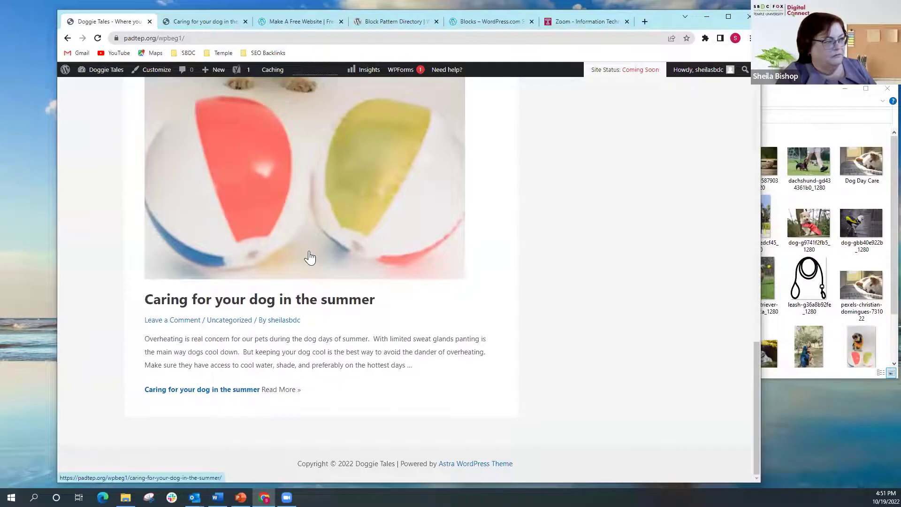
{"action": "scroll", "coordinate": [310, 257], "scroll_direction": "up", "scroll_amount": 15}
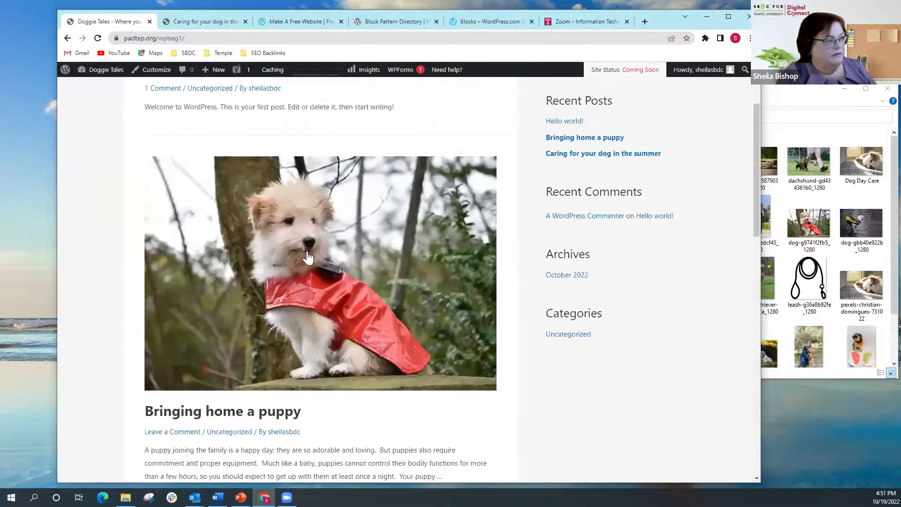
{"action": "scroll", "coordinate": [308, 258], "scroll_direction": "up", "scroll_amount": 3}
{"action": "scroll", "coordinate": [306, 254], "scroll_direction": "down", "scroll_amount": 6}
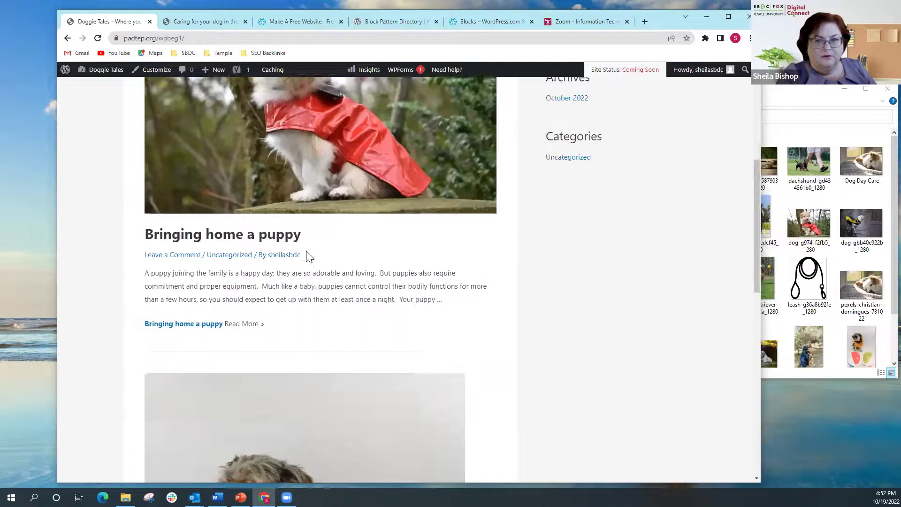
{"action": "scroll", "coordinate": [306, 255], "scroll_direction": "down", "scroll_amount": 10}
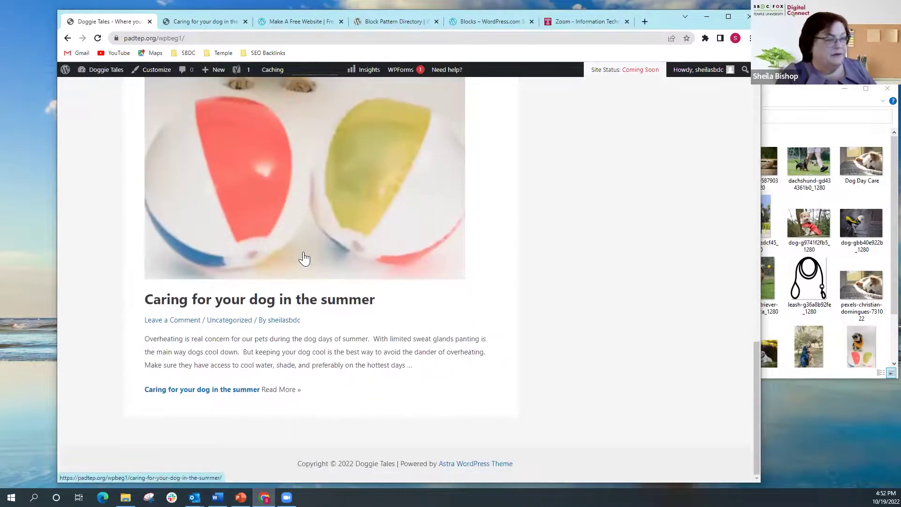
{"action": "scroll", "coordinate": [304, 258], "scroll_direction": "up", "scroll_amount": 12}
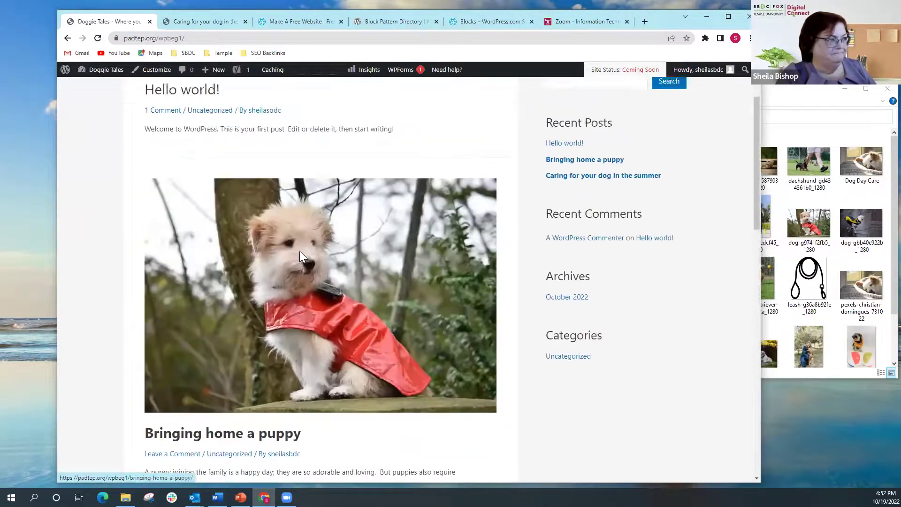
{"action": "scroll", "coordinate": [299, 256], "scroll_direction": "up", "scroll_amount": 2}
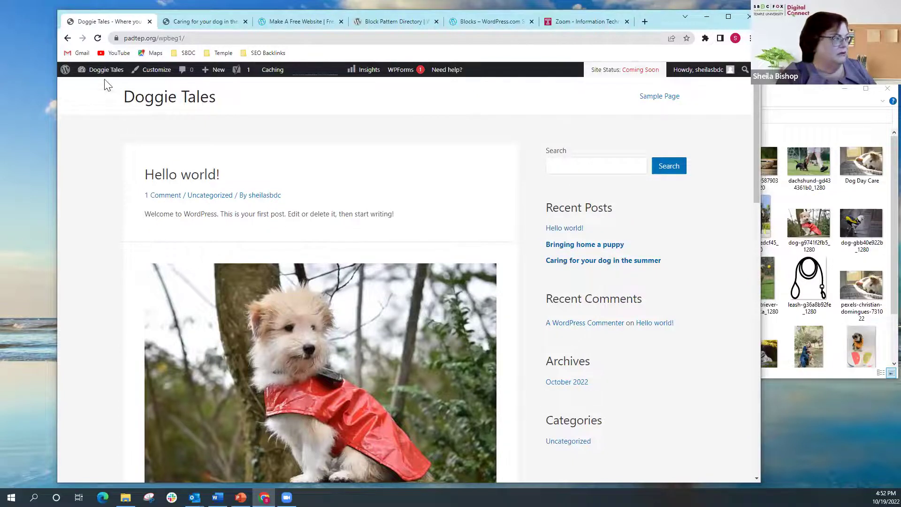
Go to the site's dashboard and create a new page from the list of all pages
{"action": "left_click", "coordinate": [91, 87]}
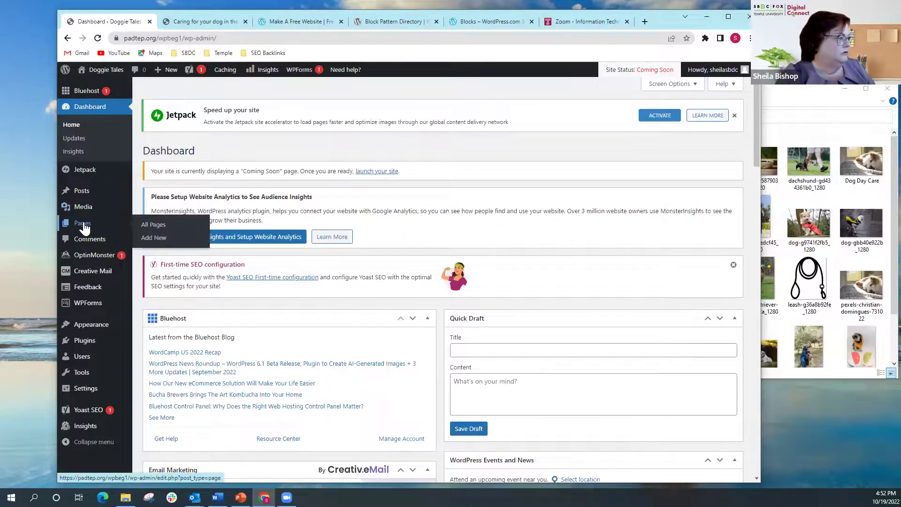
{"action": "left_click", "coordinate": [155, 225]}
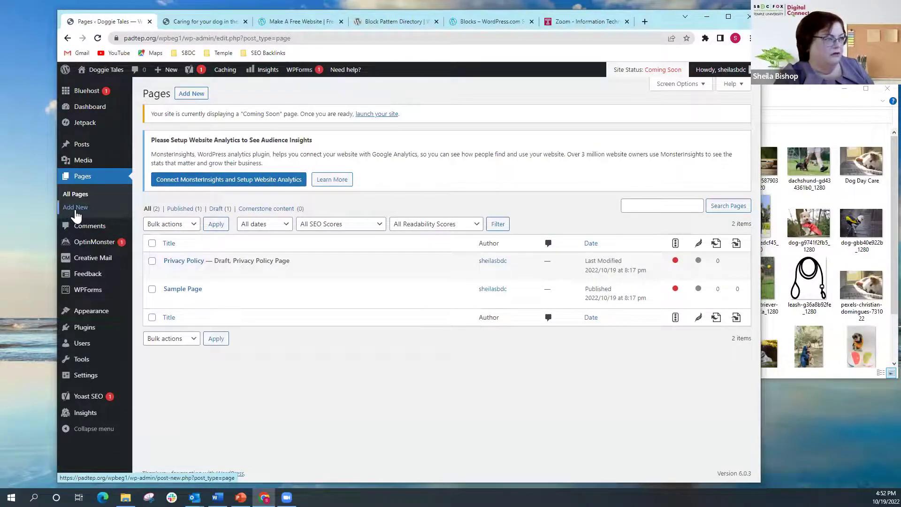
{"action": "left_click", "coordinate": [195, 96]}
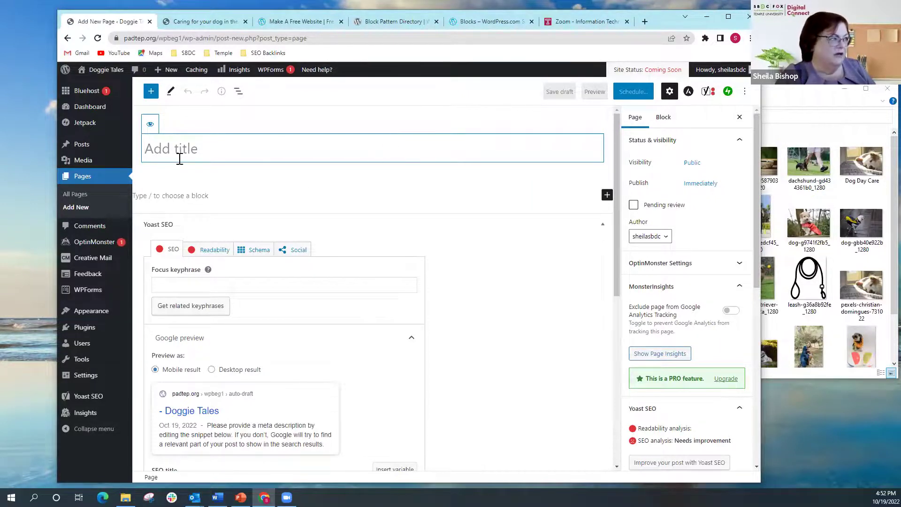
Browse the featured block patterns and insert the "Image on solid color with description" pattern into the new page
{"action": "left_click", "coordinate": [150, 93]}
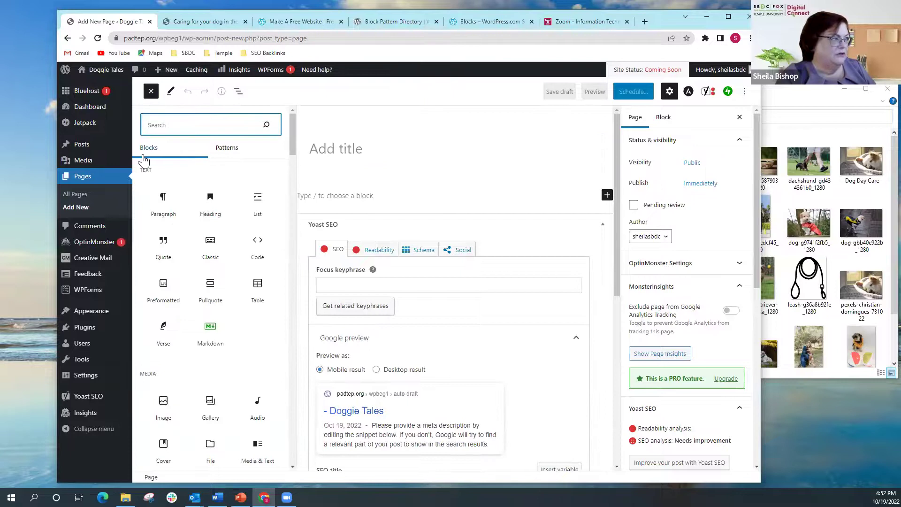
{"action": "left_click", "coordinate": [235, 155]}
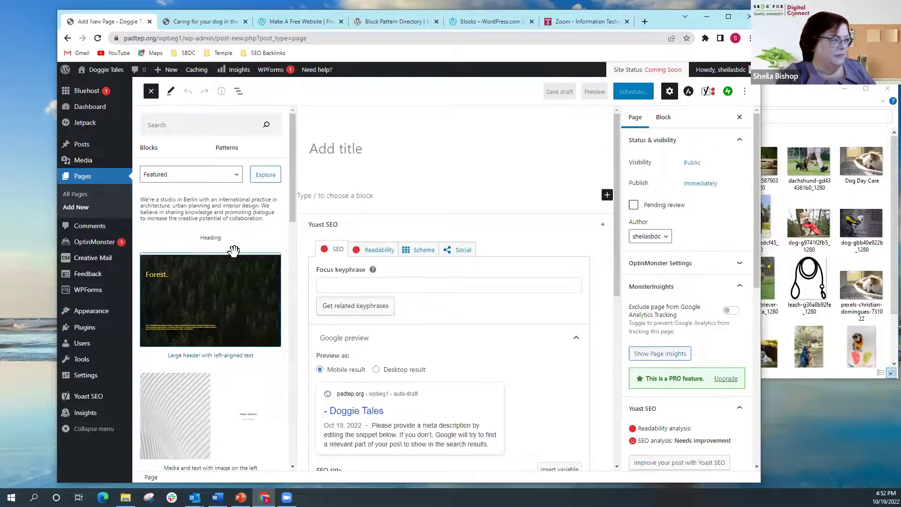
{"action": "scroll", "coordinate": [231, 324], "scroll_direction": "down", "scroll_amount": 5}
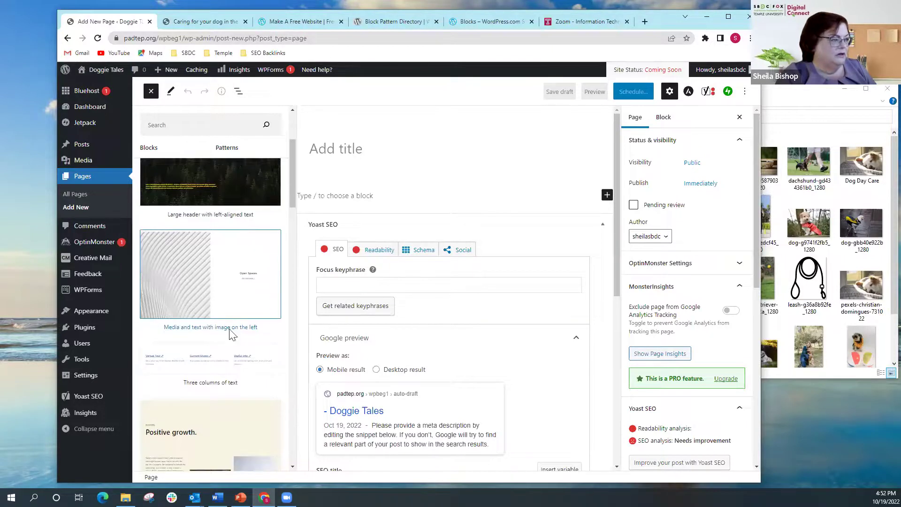
{"action": "scroll", "coordinate": [227, 328], "scroll_direction": "down", "scroll_amount": 2}
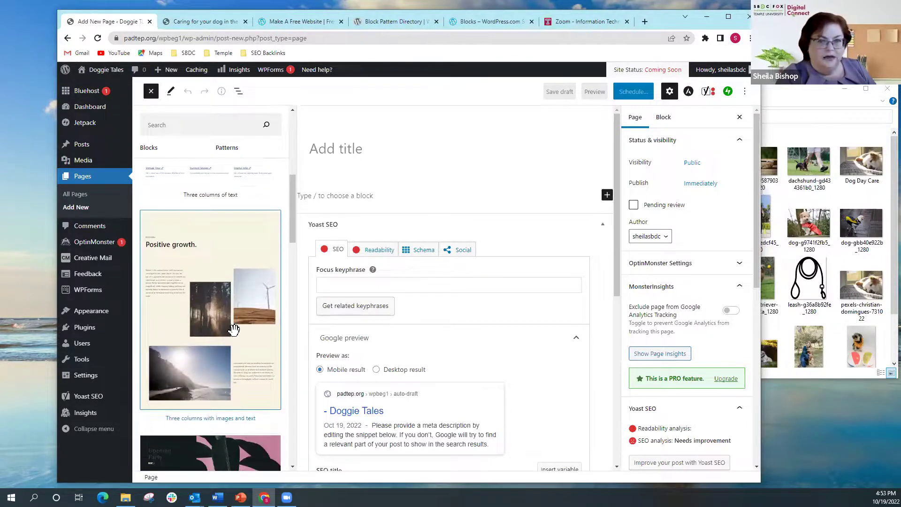
{"action": "scroll", "coordinate": [234, 330], "scroll_direction": "down", "scroll_amount": 8}
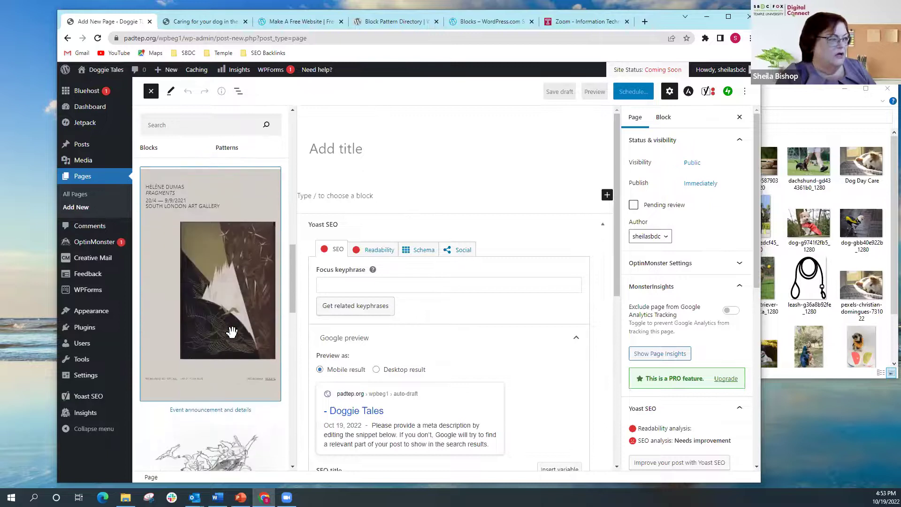
{"action": "scroll", "coordinate": [233, 332], "scroll_direction": "down", "scroll_amount": 4}
{"action": "scroll", "coordinate": [232, 340], "scroll_direction": "down", "scroll_amount": 10}
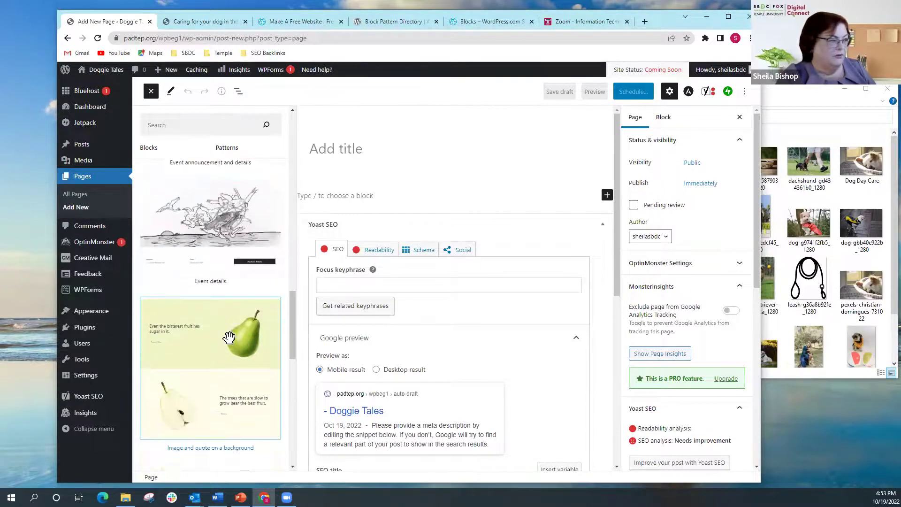
{"action": "scroll", "coordinate": [228, 338], "scroll_direction": "down", "scroll_amount": 5}
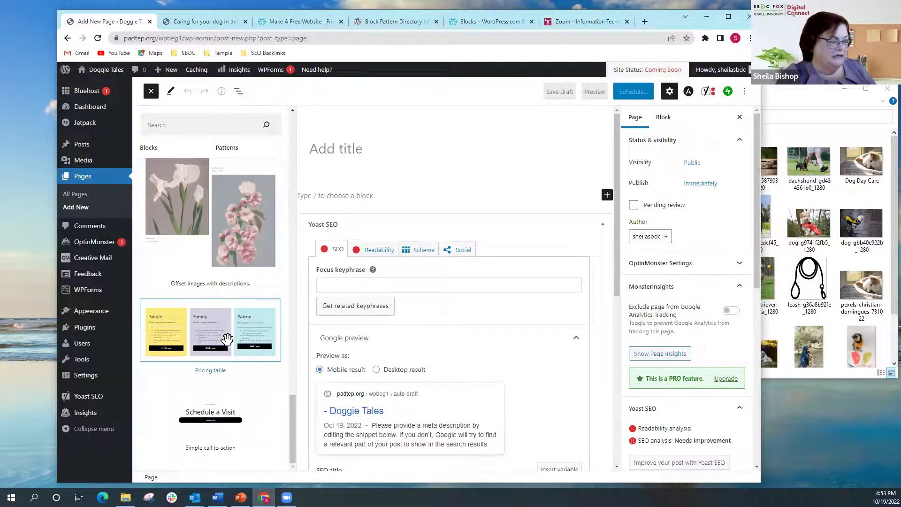
{"action": "scroll", "coordinate": [227, 337], "scroll_direction": "up", "scroll_amount": 5}
{"action": "scroll", "coordinate": [227, 339], "scroll_direction": "up", "scroll_amount": 3}
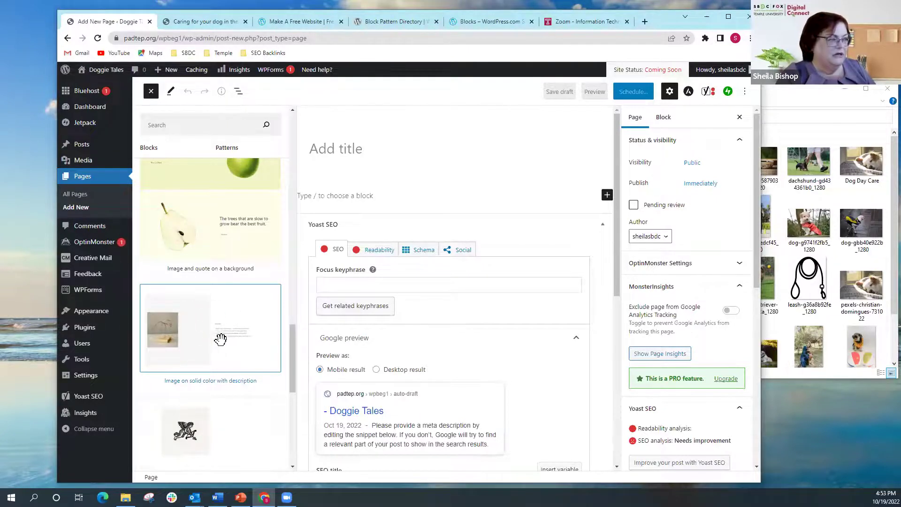
{"action": "left_click", "coordinate": [230, 337]}
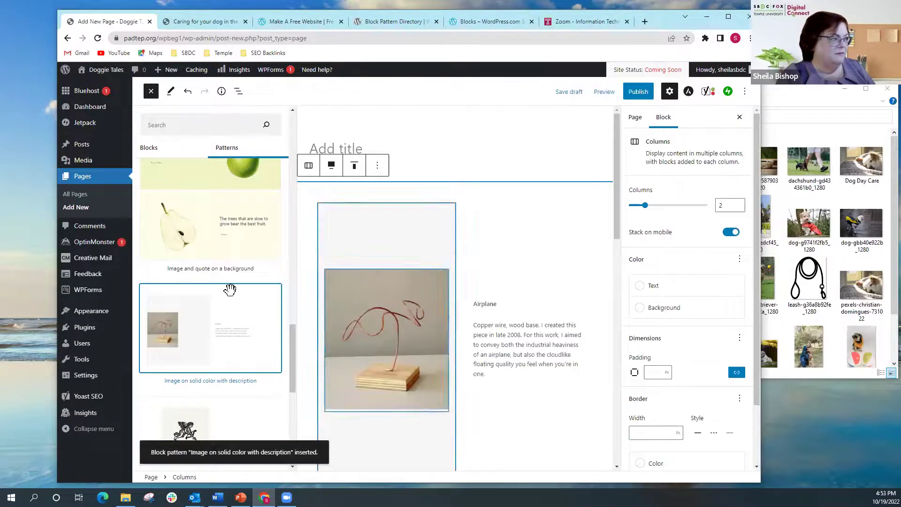
{"action": "left_click", "coordinate": [152, 93]}
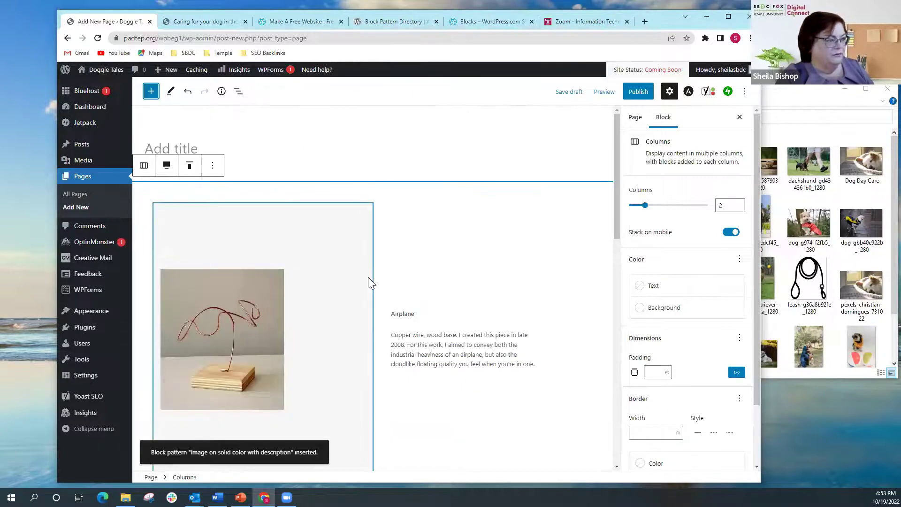
Replace the pattern's wire sculpture image by uploading Picture3 from the images folder
{"action": "left_click", "coordinate": [235, 330]}
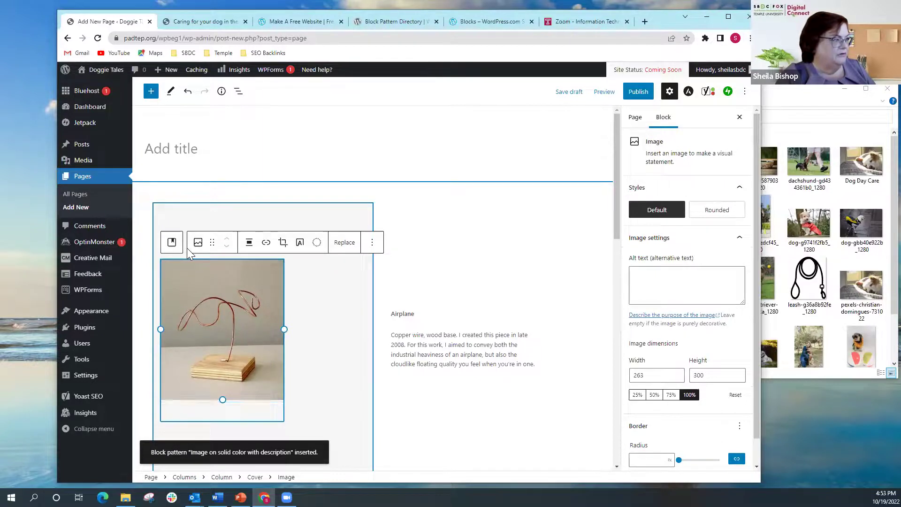
{"action": "left_click", "coordinate": [346, 245]}
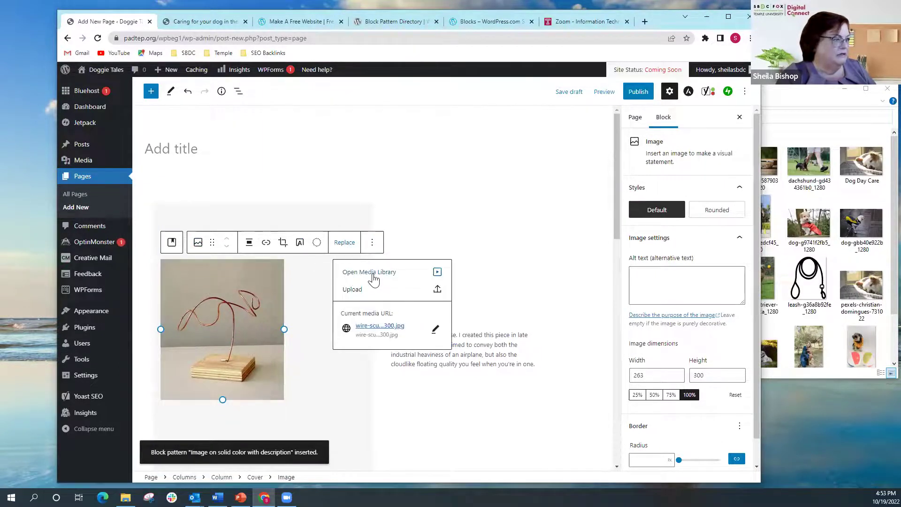
{"action": "left_click", "coordinate": [361, 292]}
{"action": "scroll", "coordinate": [416, 158], "scroll_direction": "down", "scroll_amount": 1}
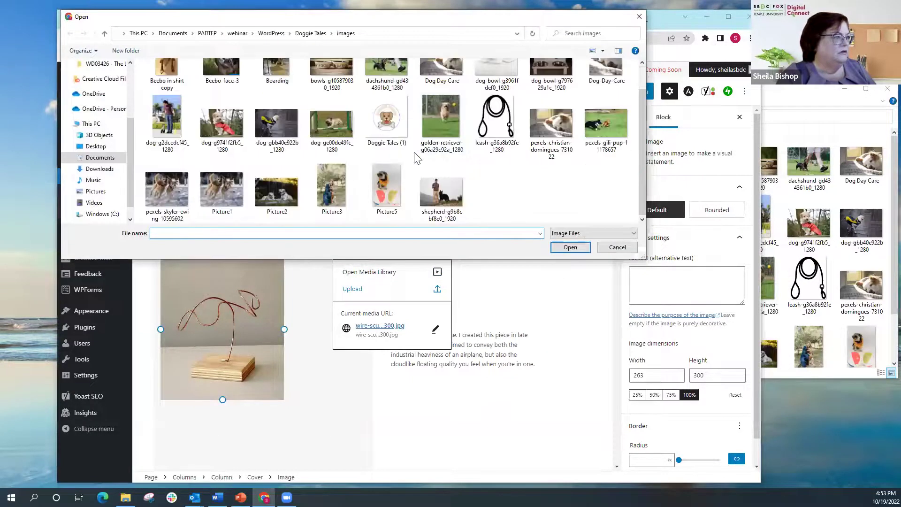
{"action": "left_click", "coordinate": [331, 194]}
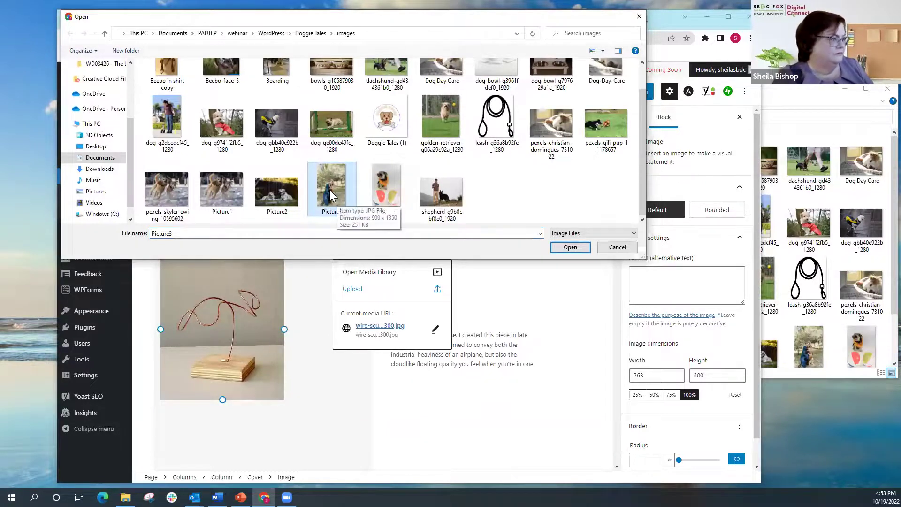
{"action": "left_click", "coordinate": [565, 249]}
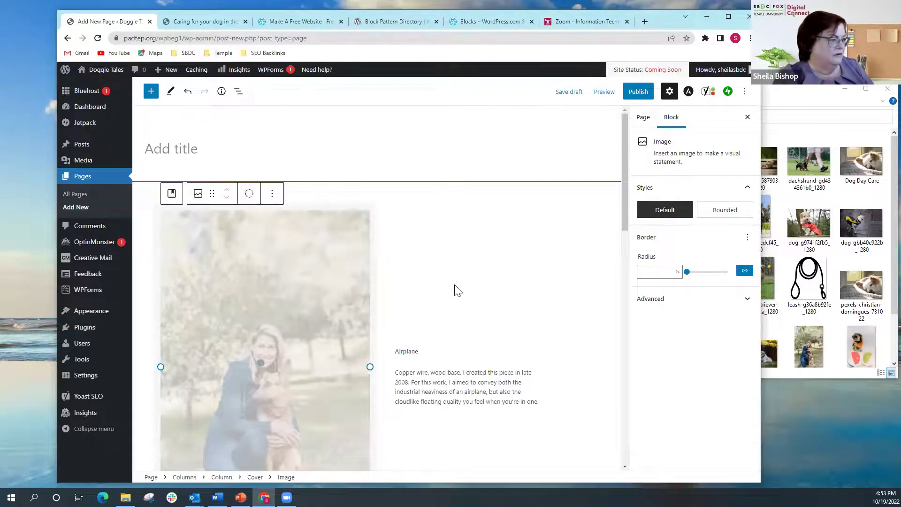
Replace the pattern's placeholder description paragraph with the Doggie Tales company history copied from the Word document
{"action": "left_click", "coordinate": [441, 310]}
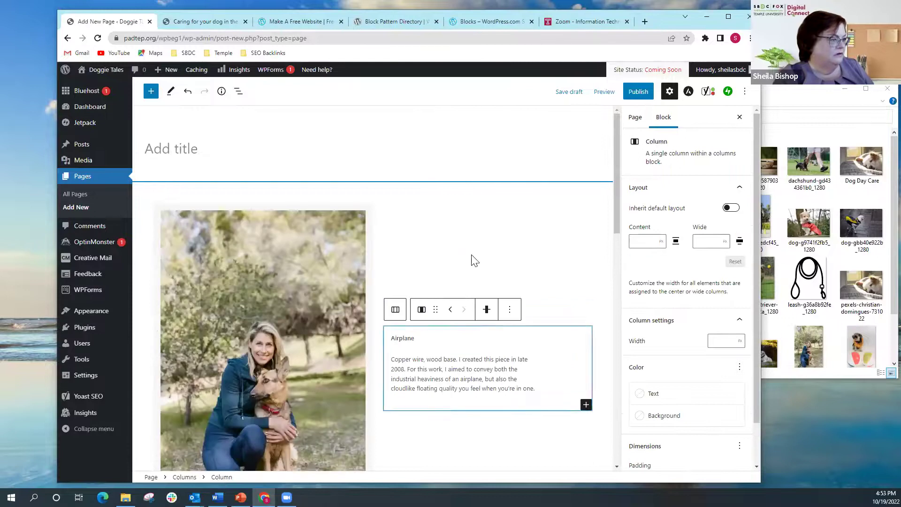
{"action": "scroll", "coordinate": [493, 258], "scroll_direction": "down", "scroll_amount": 1}
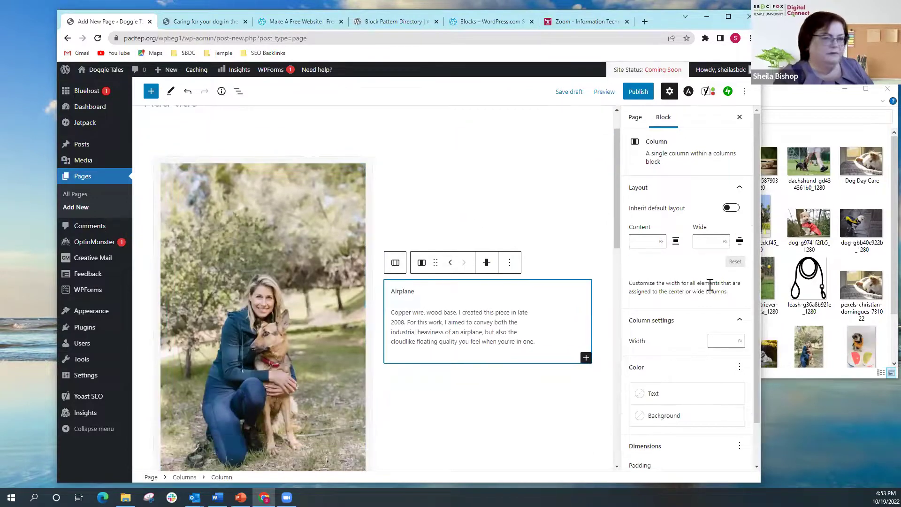
{"action": "key", "text": "alt+Tab"}
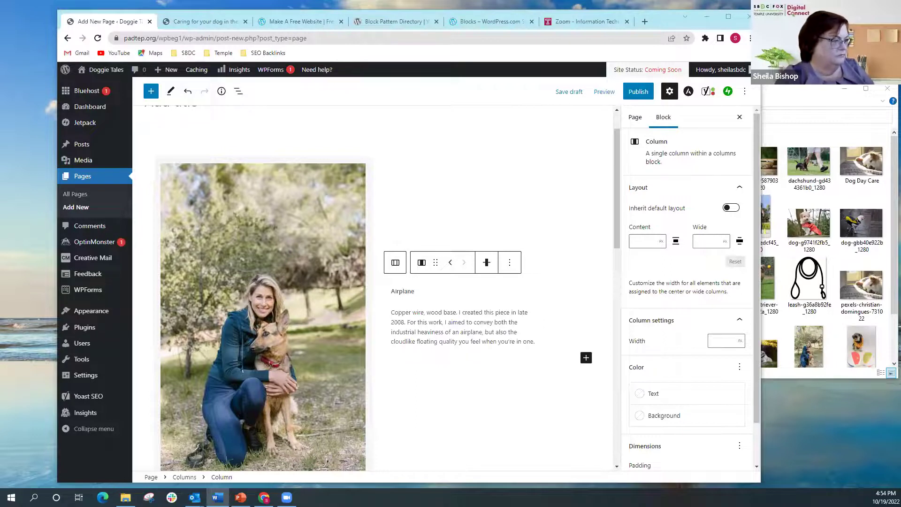
{"action": "left_click", "coordinate": [532, 341]}
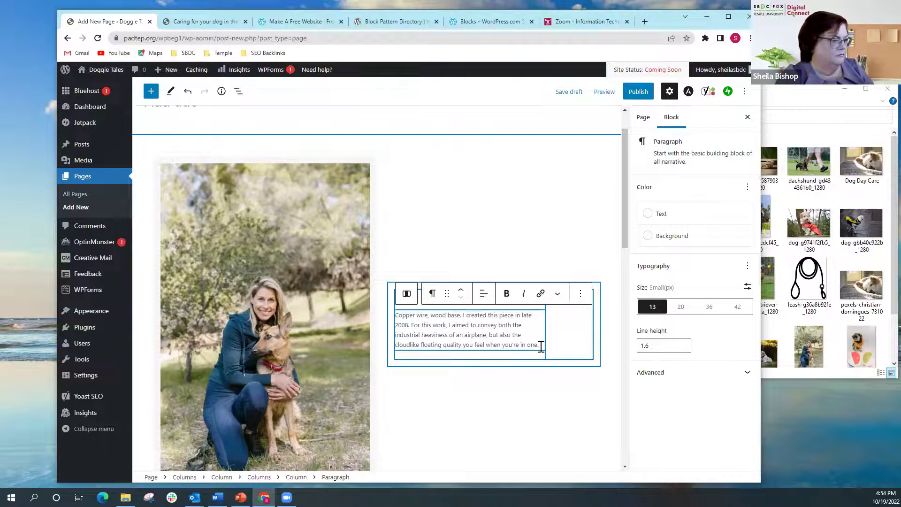
{"action": "left_click_drag", "start_coordinate": [539, 343], "coordinate": [392, 325]}
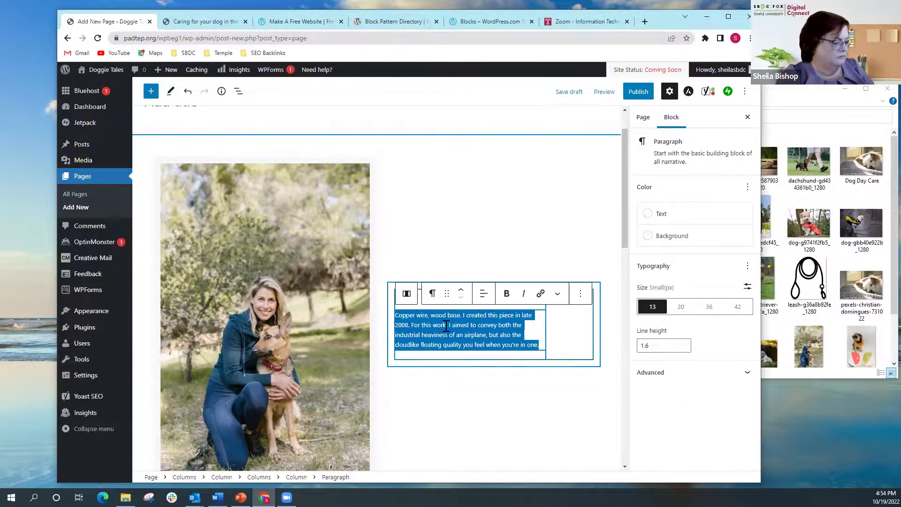
{"action": "key", "text": "ctrl+v"}
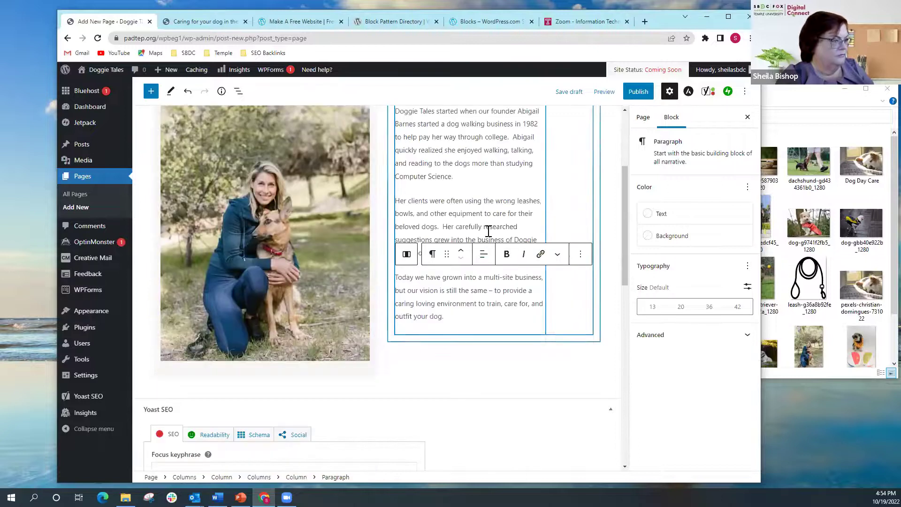
Change the "Airplane" caption above the company history text to "Our Story"
{"action": "scroll", "coordinate": [451, 259], "scroll_direction": "up", "scroll_amount": 3}
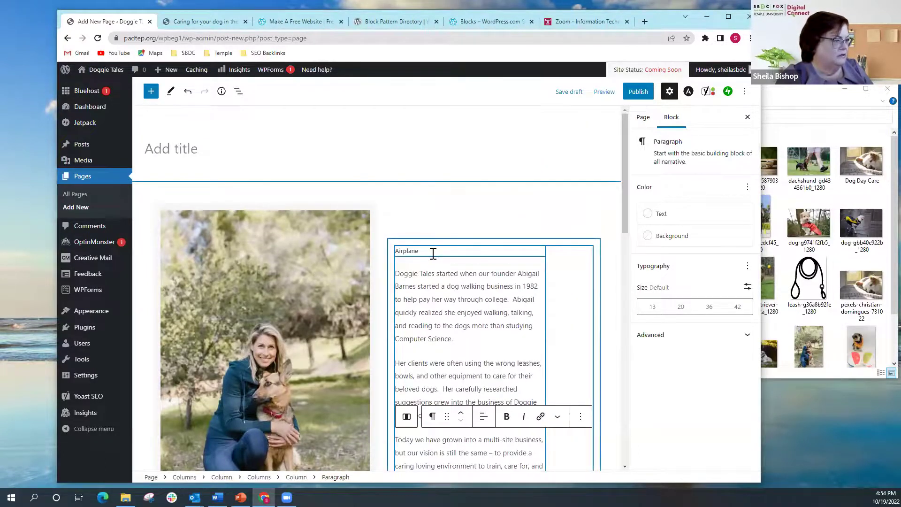
{"action": "left_click", "coordinate": [432, 251]}
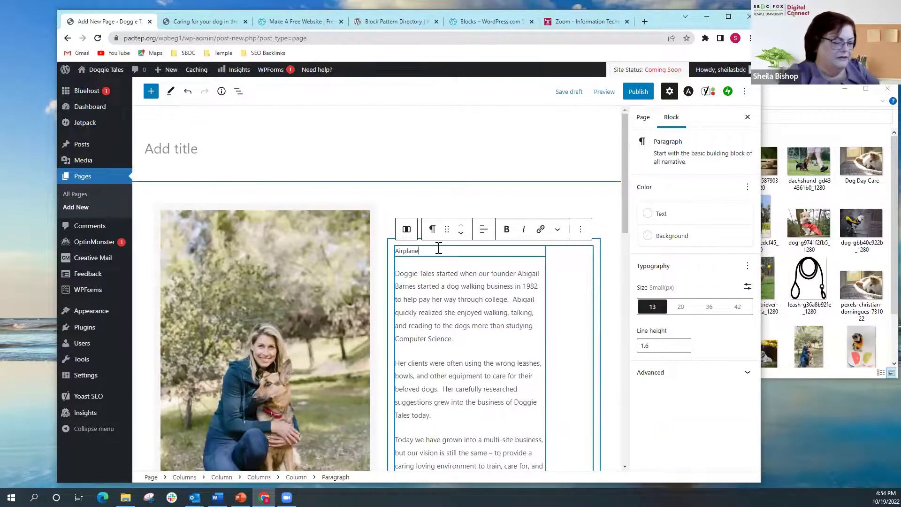
{"action": "key", "text": "BackSpace"}
{"action": "key", "text": "BackSpace"}
{"action": "key", "text": "BackSpace"}
{"action": "key", "text": "BackSpace"}
{"action": "key", "text": "BackSpace"}
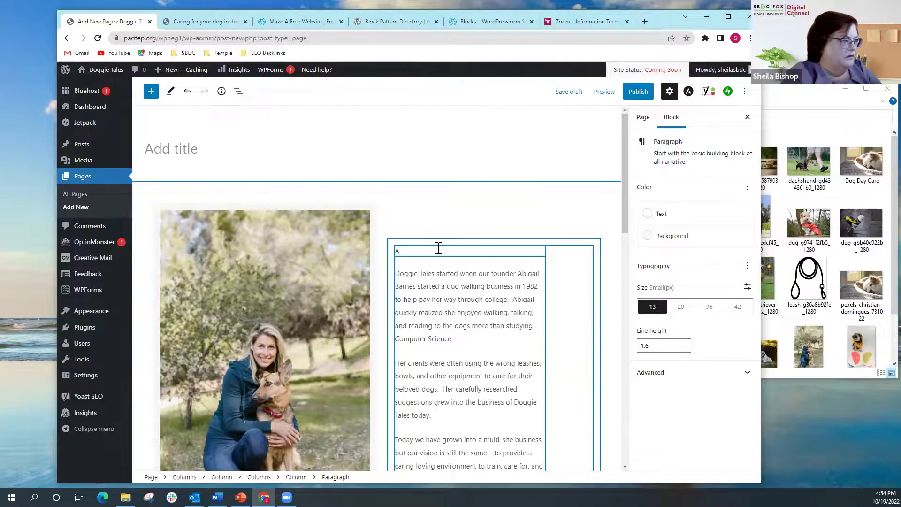
{"action": "type", "text": "Our"}
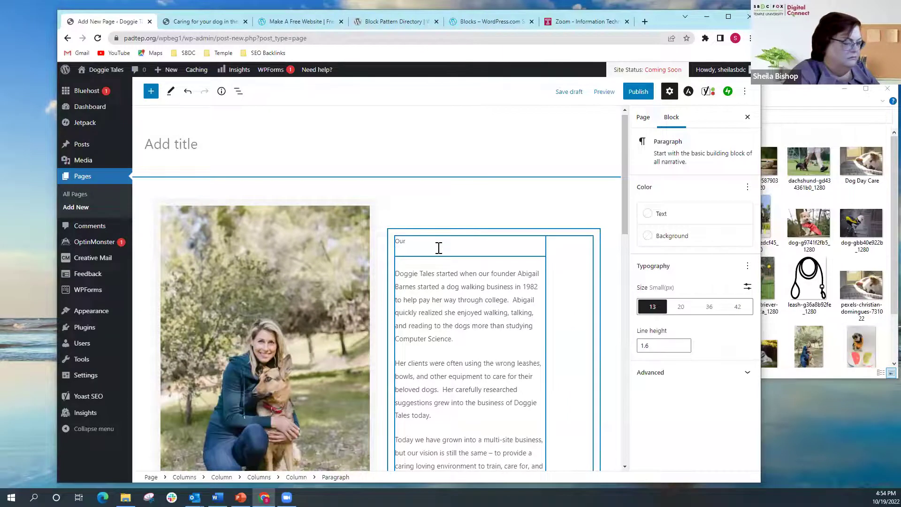
{"action": "key", "text": "BackSpace"}
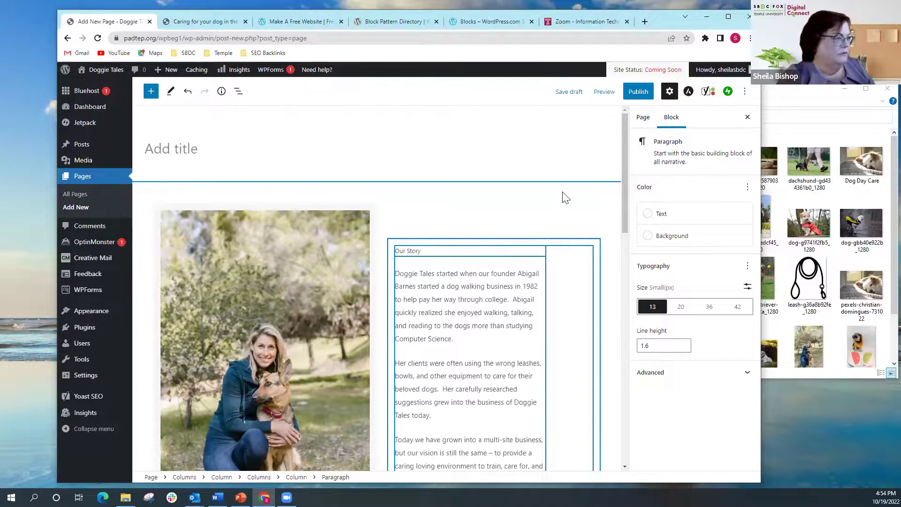
Set the background of the whole Columns block to the custom solid hex color E2F0FA
{"action": "left_click", "coordinate": [568, 229]}
{"action": "scroll", "coordinate": [516, 279], "scroll_direction": "down", "scroll_amount": 1}
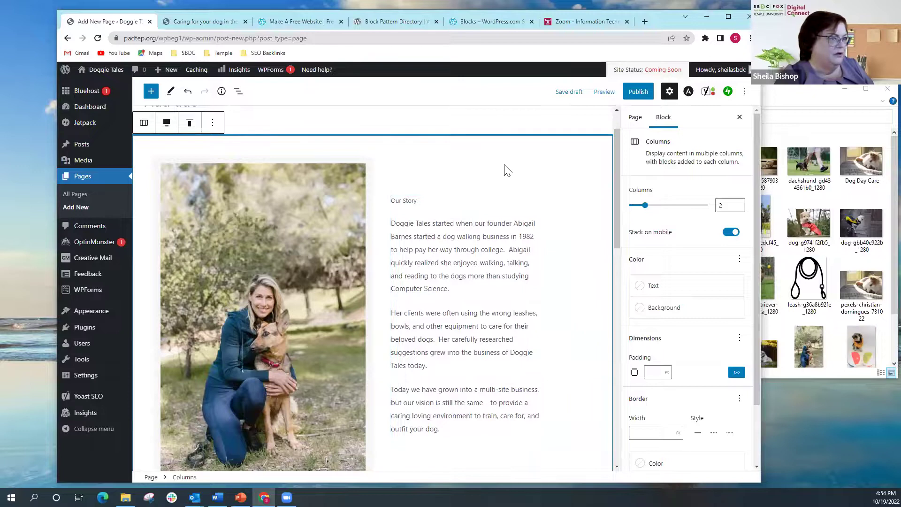
{"action": "left_click", "coordinate": [641, 312]}
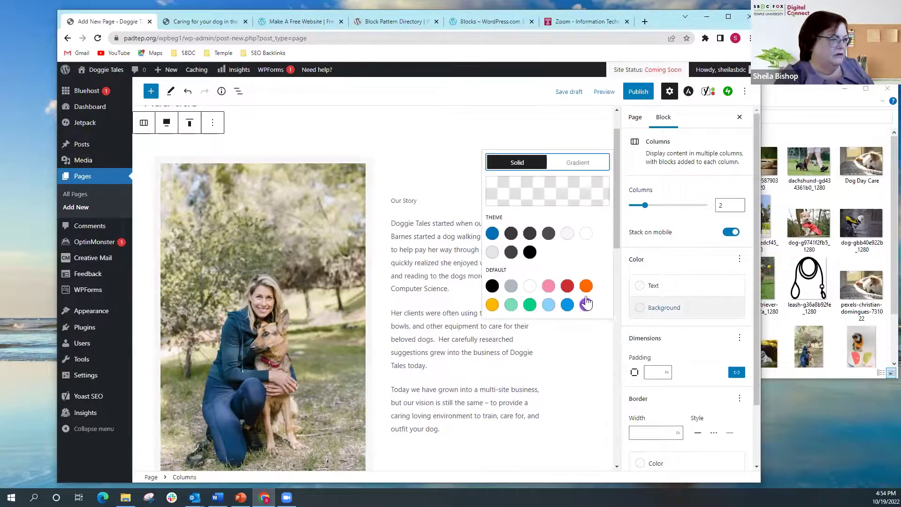
{"action": "left_click", "coordinate": [578, 203]}
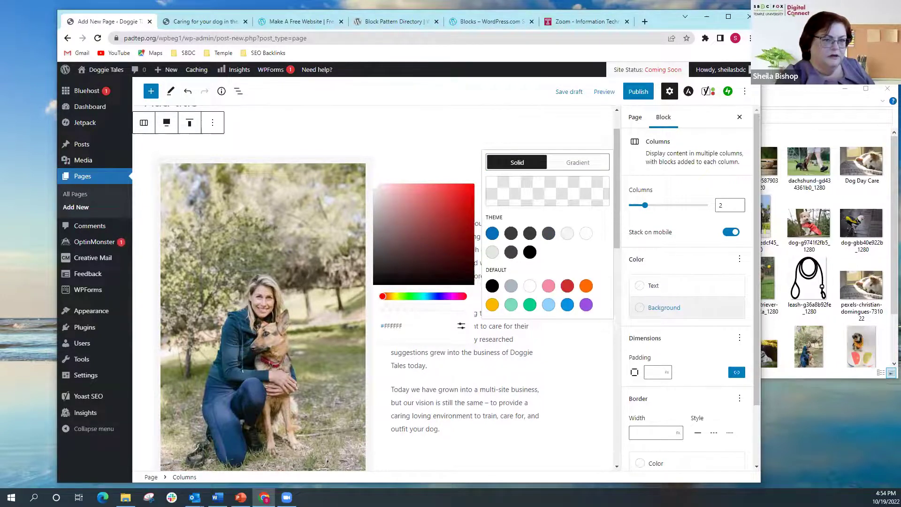
{"action": "key", "text": "alt+Tab"}
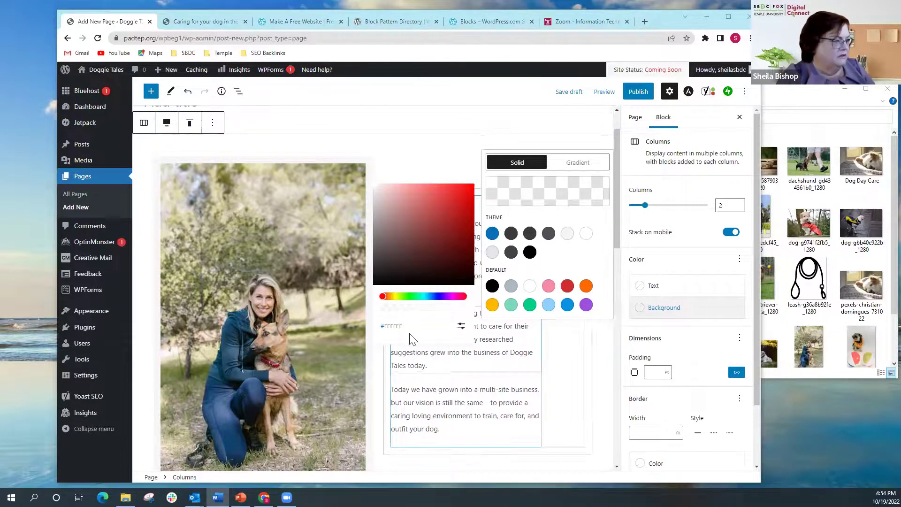
{"action": "left_click", "coordinate": [459, 328]}
{"action": "left_click_drag", "start_coordinate": [415, 350], "coordinate": [385, 355]}
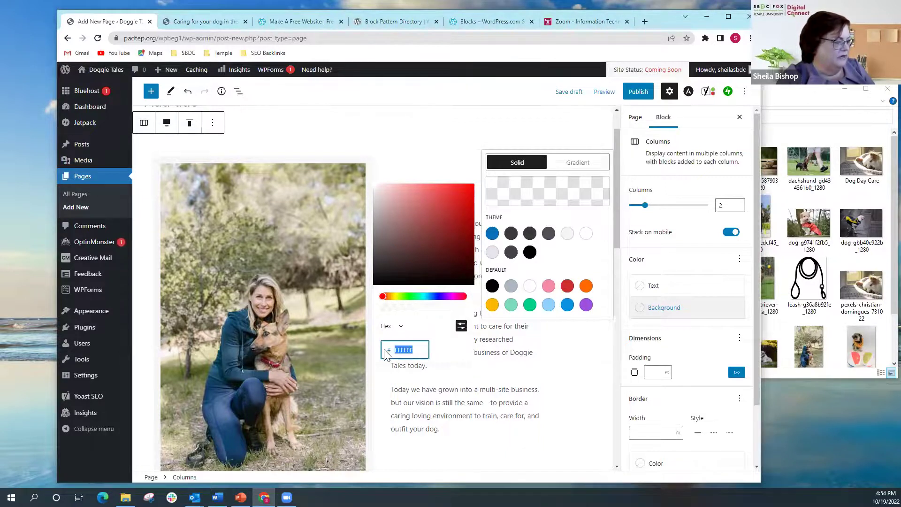
{"action": "type", "text": "E2f0fa"}
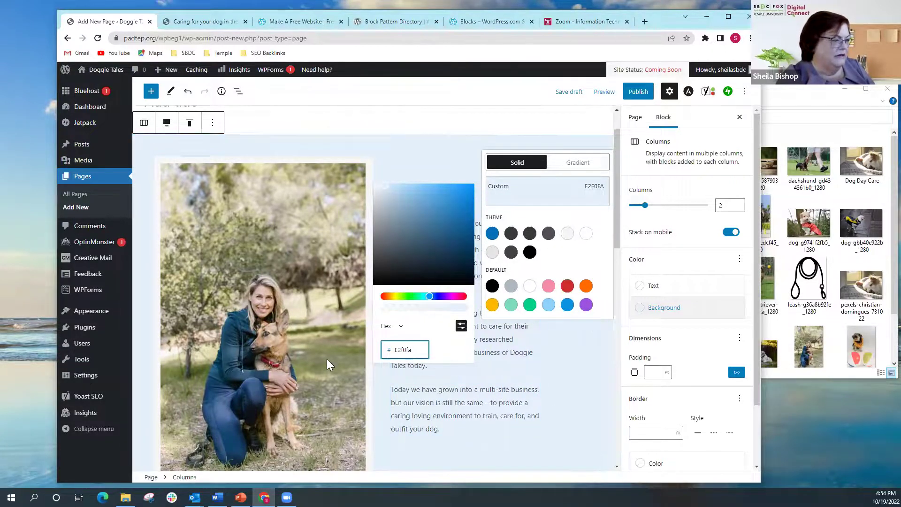
Set the background of the inner Columns block around the Our Story text to the custom solid hex color F6F6F6
{"action": "left_click", "coordinate": [582, 376]}
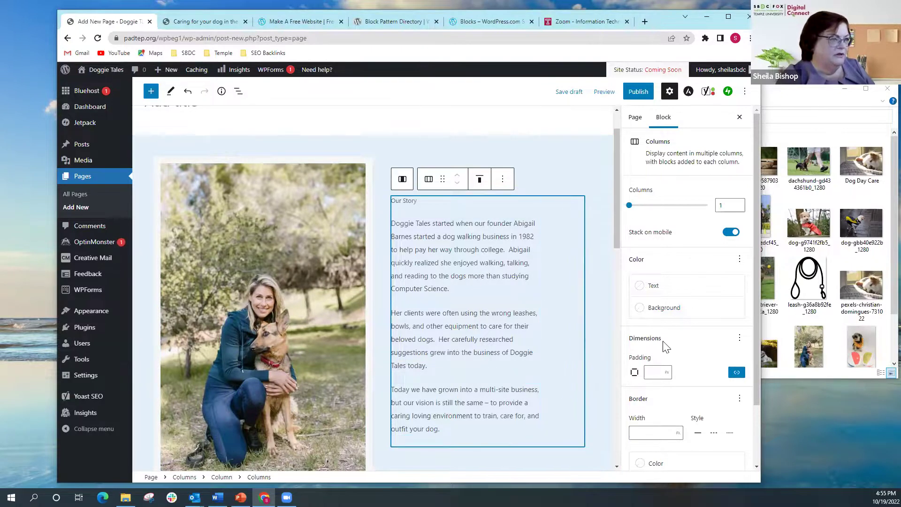
{"action": "left_click", "coordinate": [640, 309]}
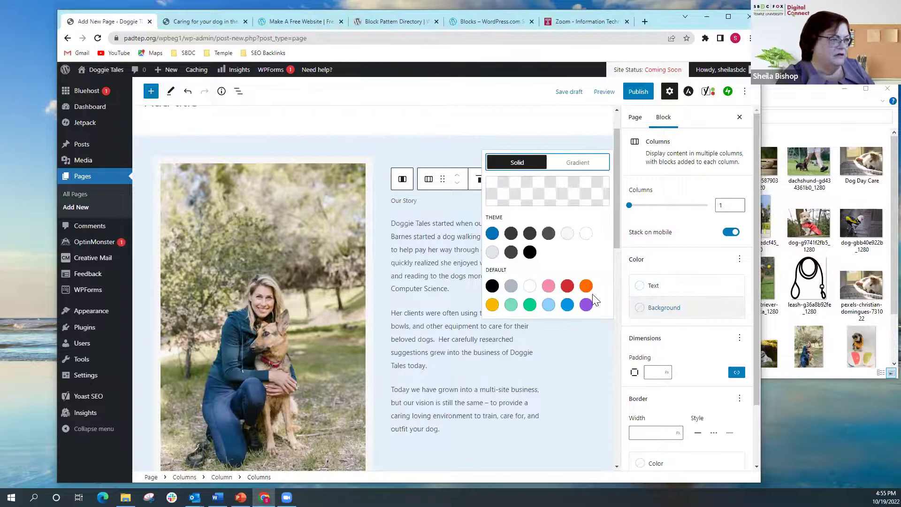
{"action": "left_click", "coordinate": [566, 202]}
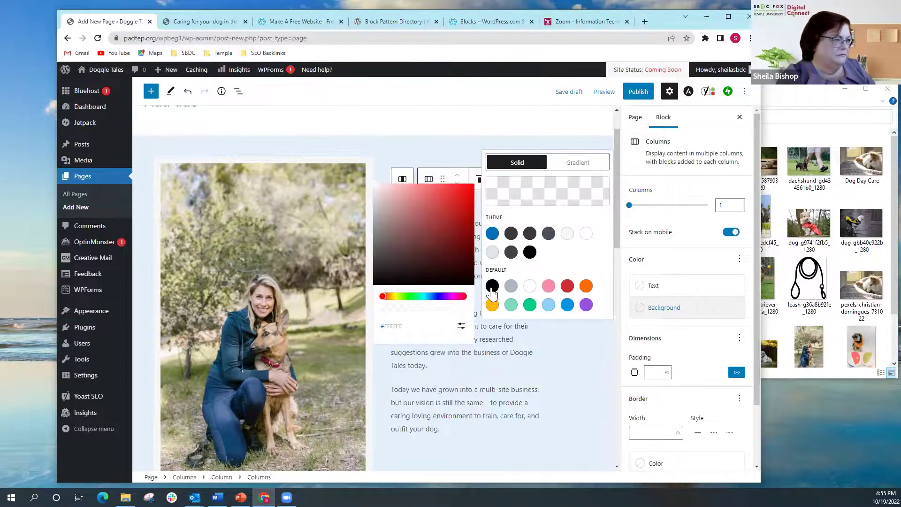
{"action": "left_click", "coordinate": [462, 326]}
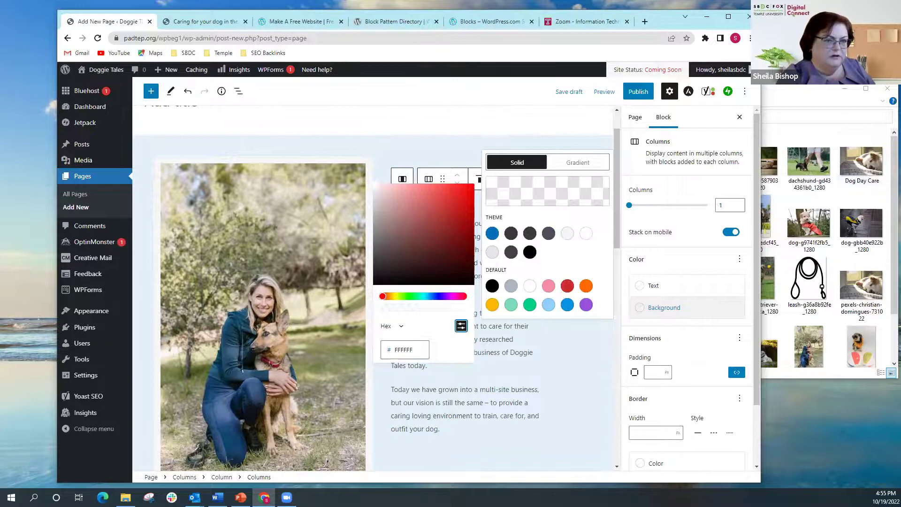
{"action": "key", "text": "alt+Tab"}
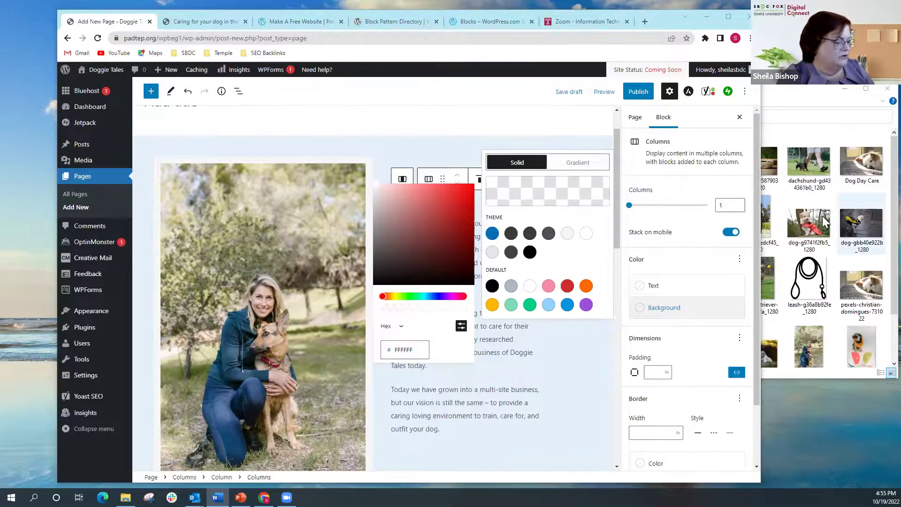
{"action": "left_click", "coordinate": [410, 347]}
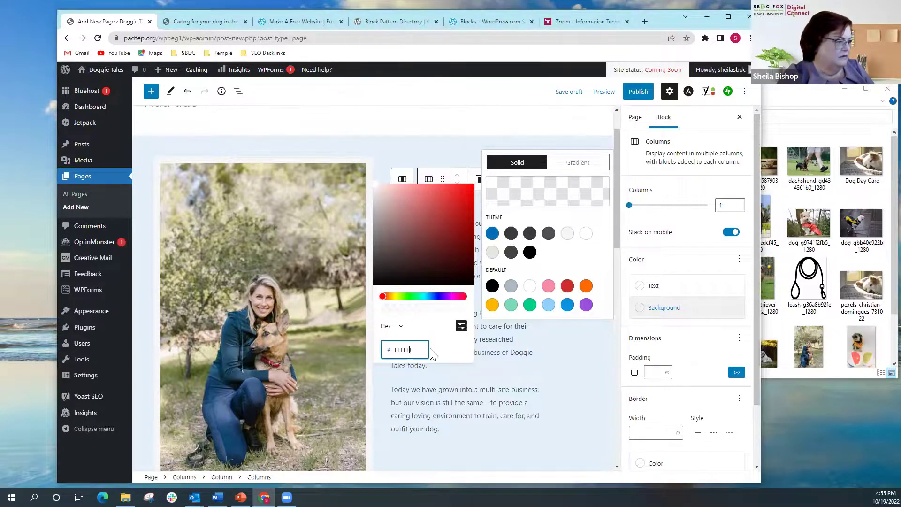
{"action": "left_click_drag", "start_coordinate": [422, 348], "coordinate": [379, 355]}
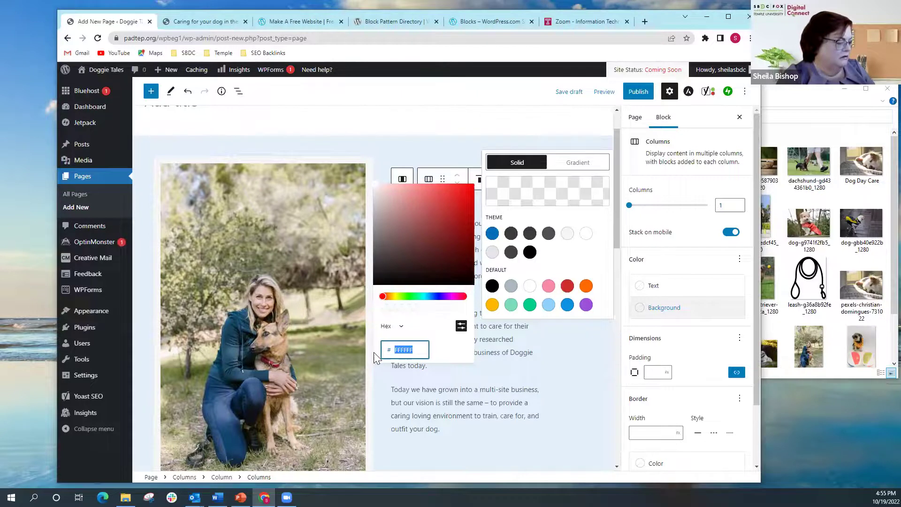
{"action": "type", "text": "F6f6f6"}
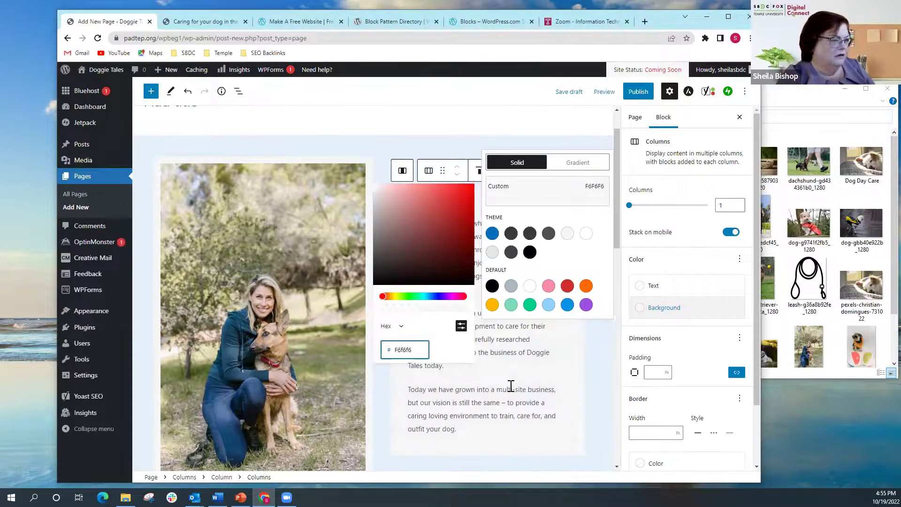
Title the page "About Us" and publish it
{"action": "left_click", "coordinate": [280, 153]}
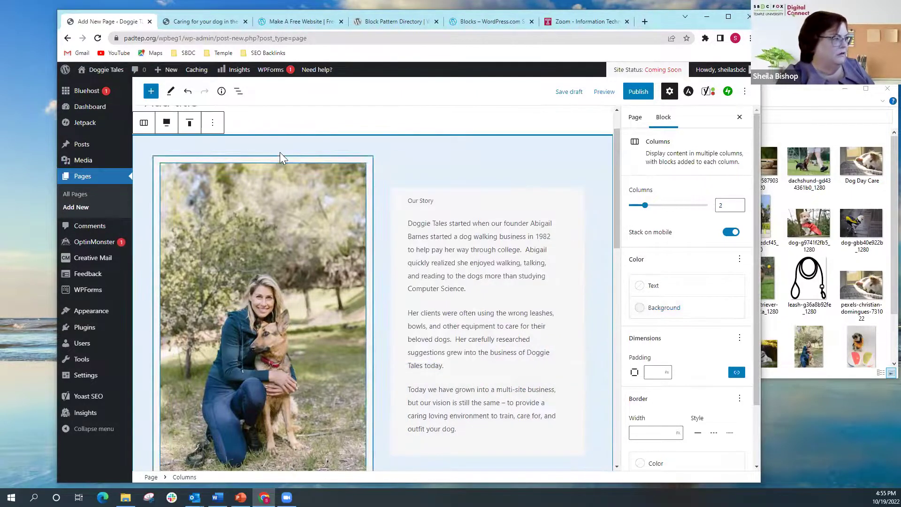
{"action": "scroll", "coordinate": [277, 157], "scroll_direction": "up", "scroll_amount": 1}
{"action": "left_click", "coordinate": [205, 147]}
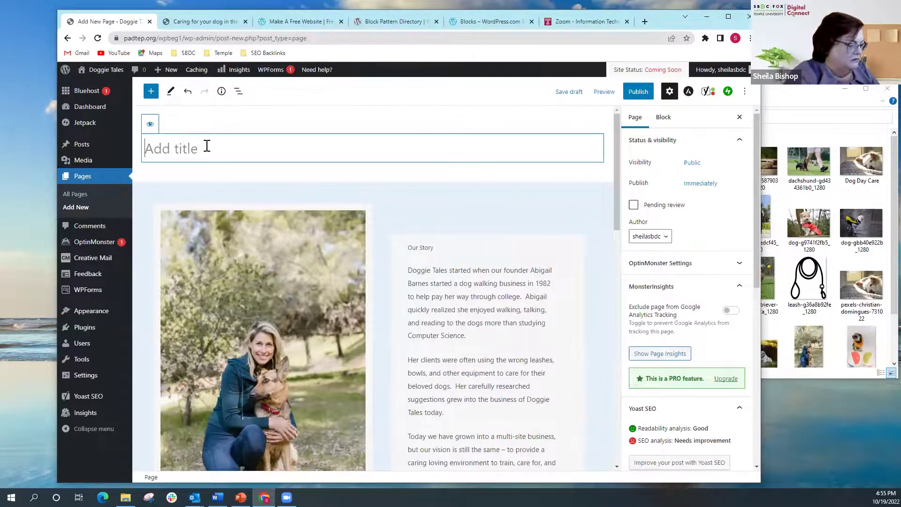
{"action": "type", "text": "About Us"}
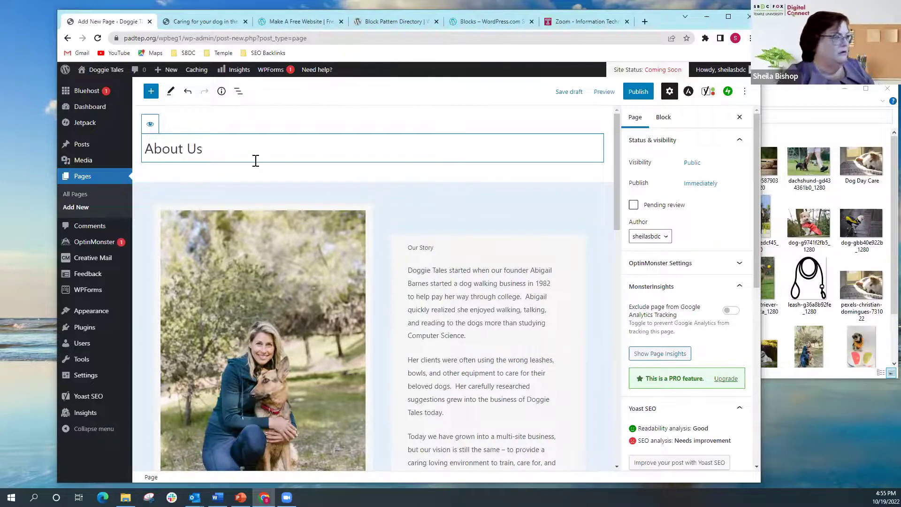
{"action": "left_click", "coordinate": [640, 93]}
{"action": "left_click", "coordinate": [642, 93]}
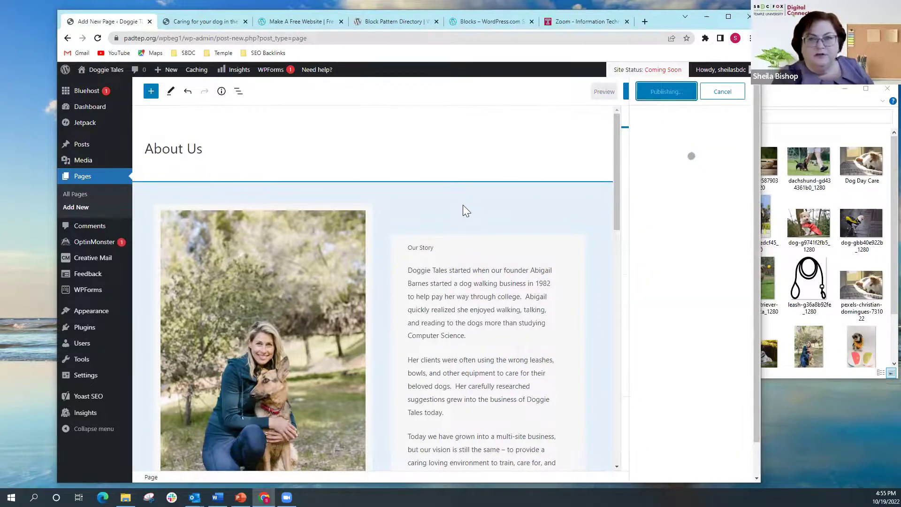
{"action": "scroll", "coordinate": [445, 211], "scroll_direction": "down", "scroll_amount": 4}
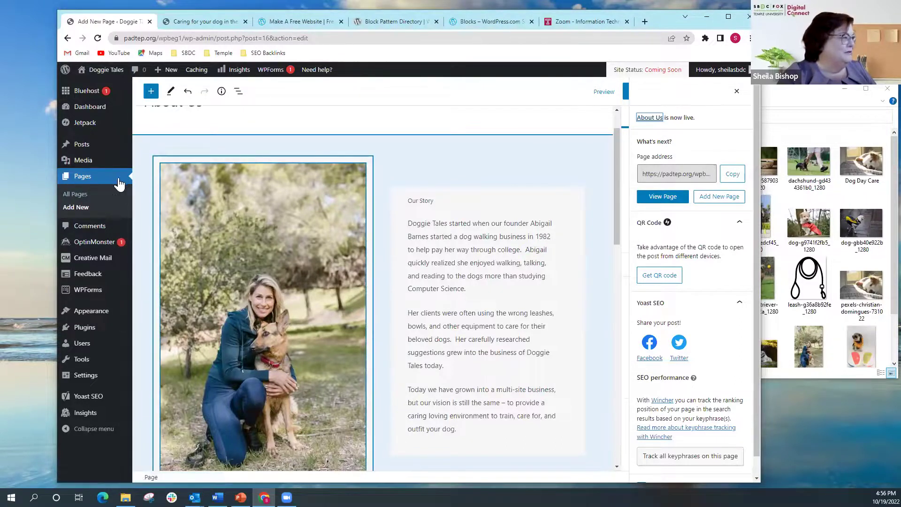
Start a new page titled "Home" and place the insertion point in its empty first block
{"action": "left_click", "coordinate": [76, 207]}
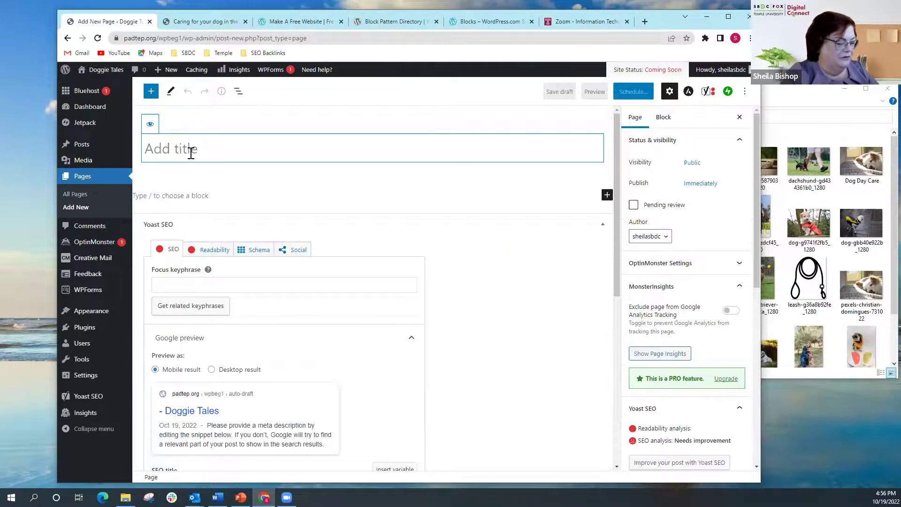
{"action": "type", "text": "Home"}
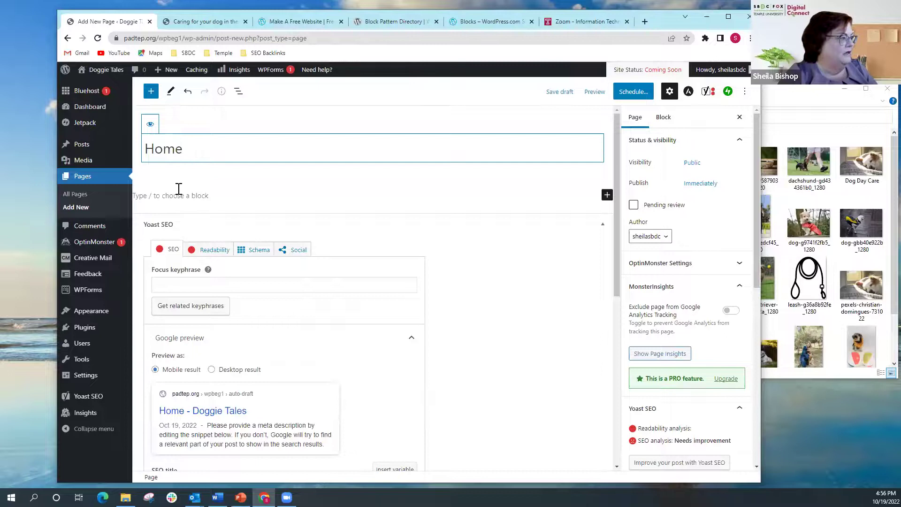
{"action": "left_click", "coordinate": [176, 201]}
{"action": "left_click", "coordinate": [180, 194]}
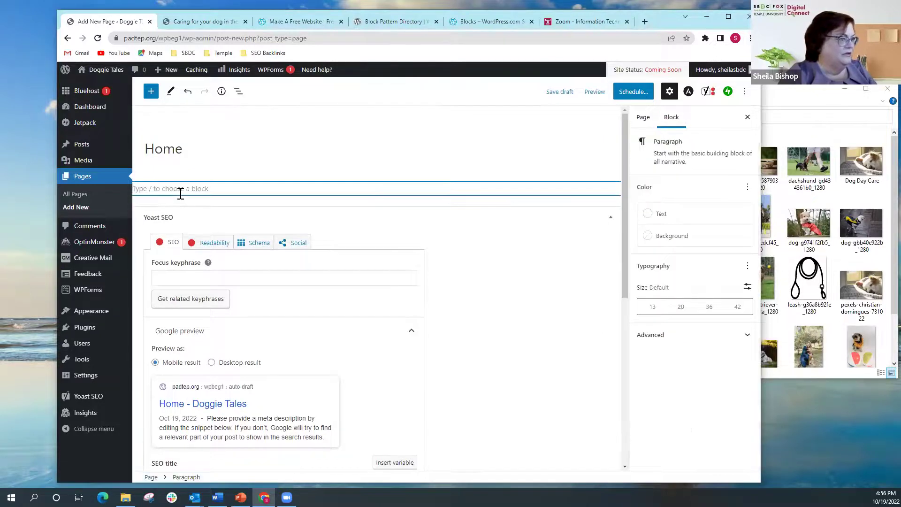
Insert an Image block under the Home title and fill it with Picture2, uploaded from the images folder to the media library
{"action": "left_click", "coordinate": [151, 92]}
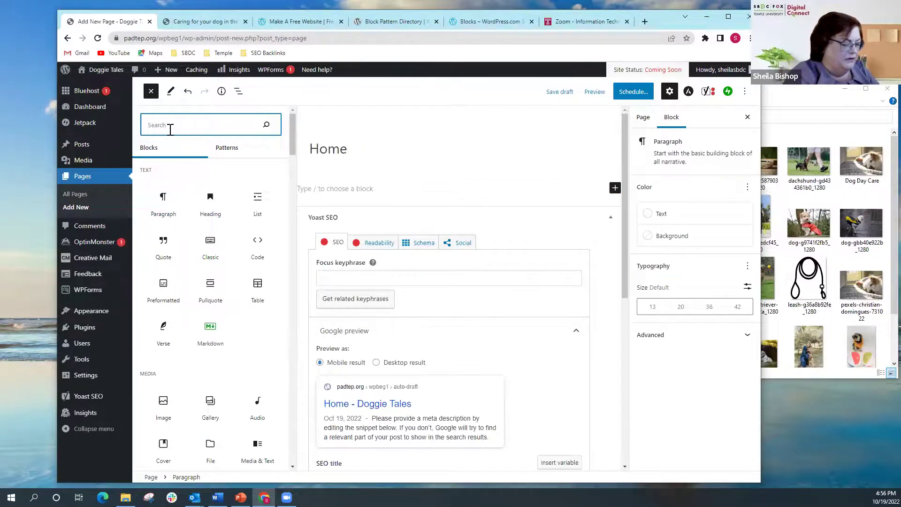
{"action": "type", "text": "/im"}
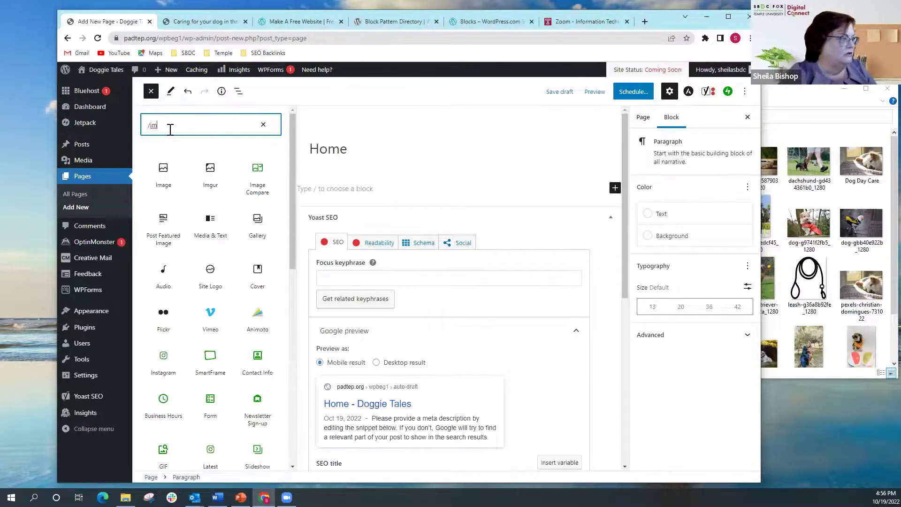
{"action": "left_click", "coordinate": [163, 173]}
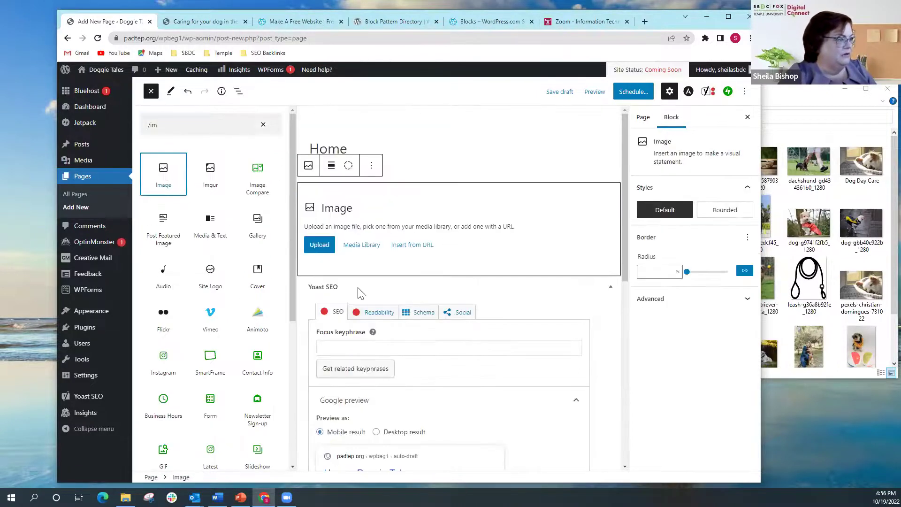
{"action": "left_click", "coordinate": [322, 247]}
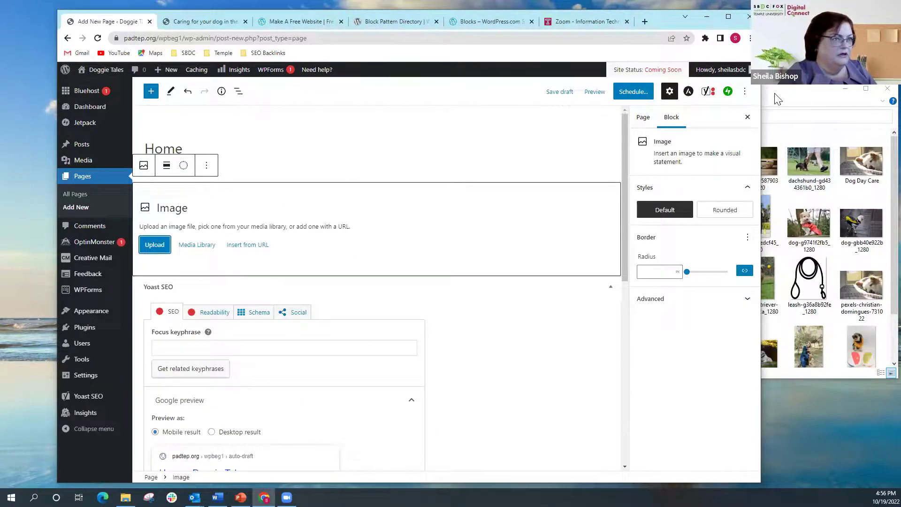
{"action": "left_click", "coordinate": [794, 368]}
{"action": "double_click", "coordinate": [762, 355]}
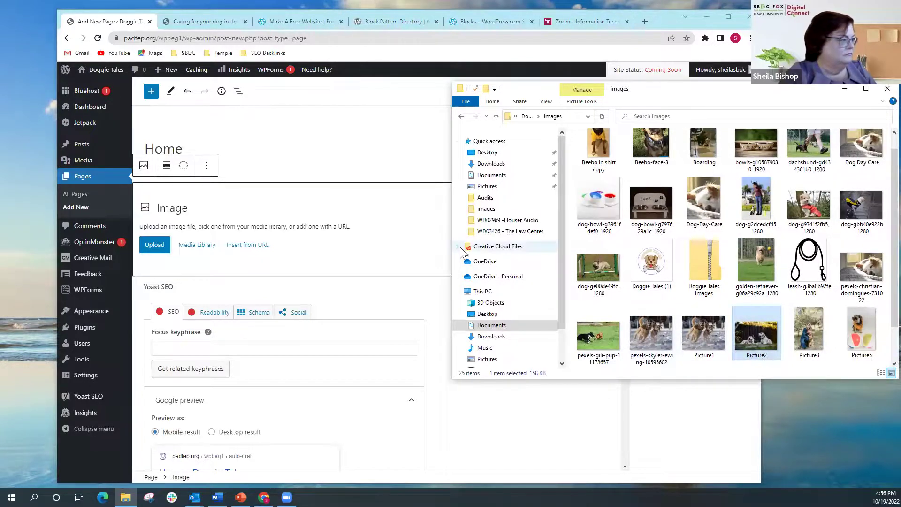
{"action": "left_click", "coordinate": [198, 248]}
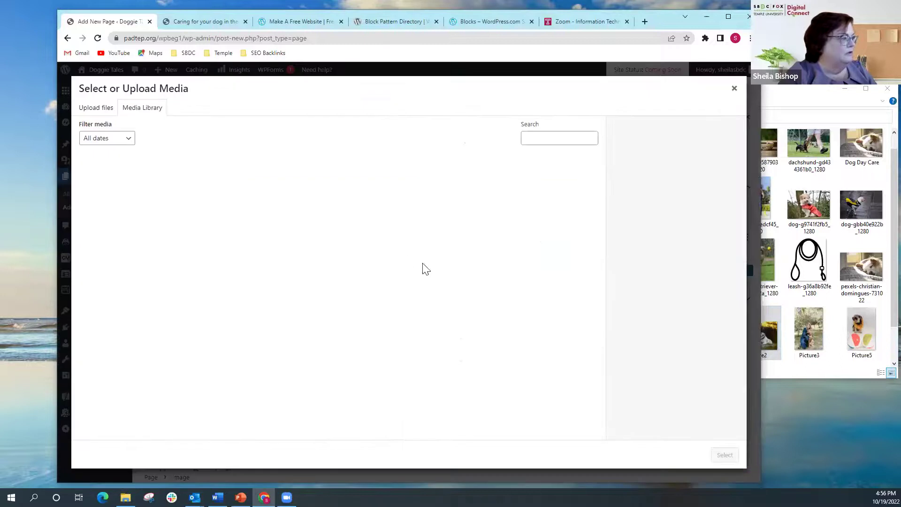
{"action": "left_click_drag", "start_coordinate": [764, 340], "coordinate": [436, 328]}
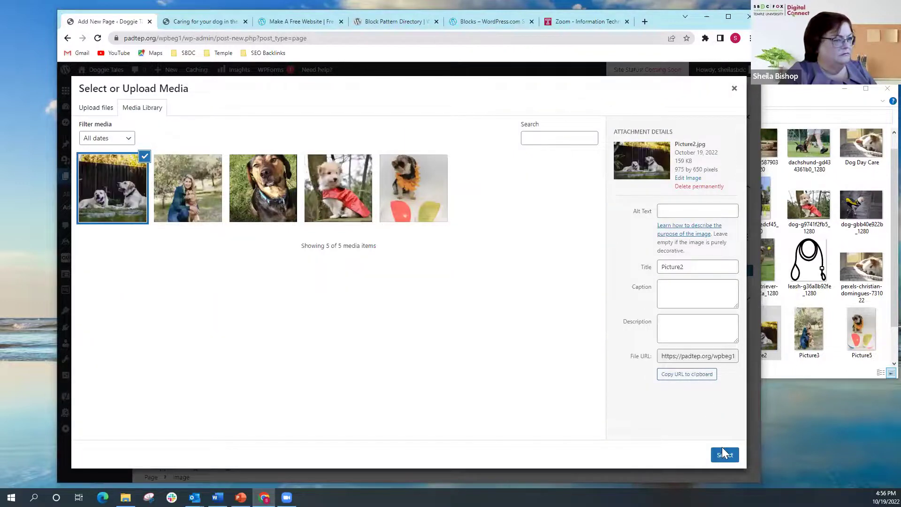
{"action": "left_click", "coordinate": [724, 455]}
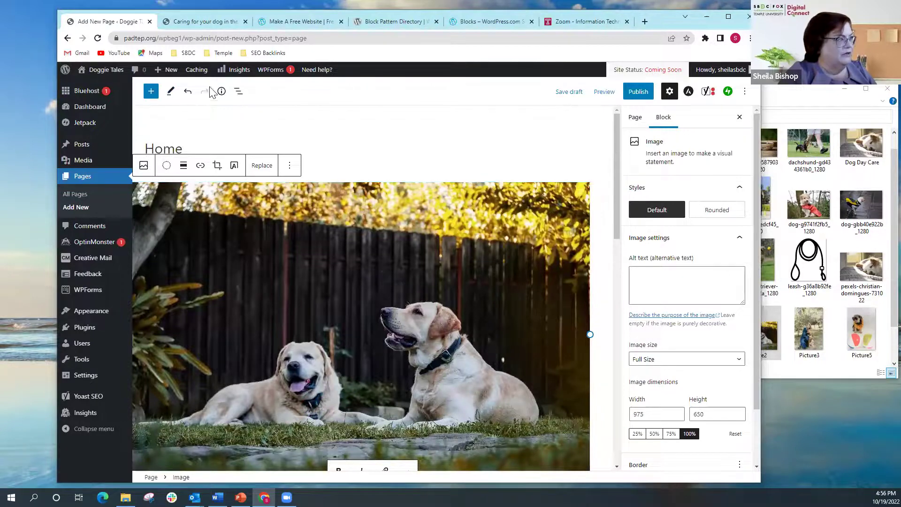
Preview the Home page draft in a new browser tab and return to the editor
{"action": "left_click", "coordinate": [604, 92]}
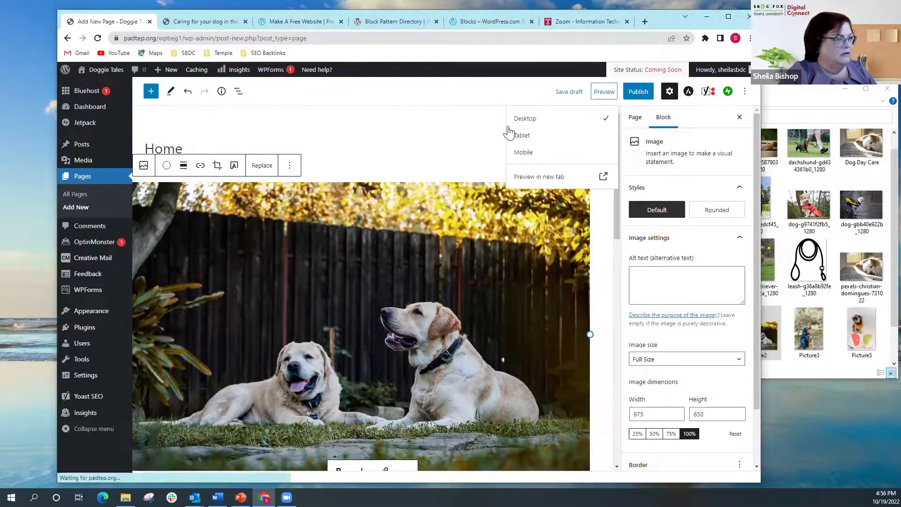
{"action": "left_click", "coordinate": [601, 177]}
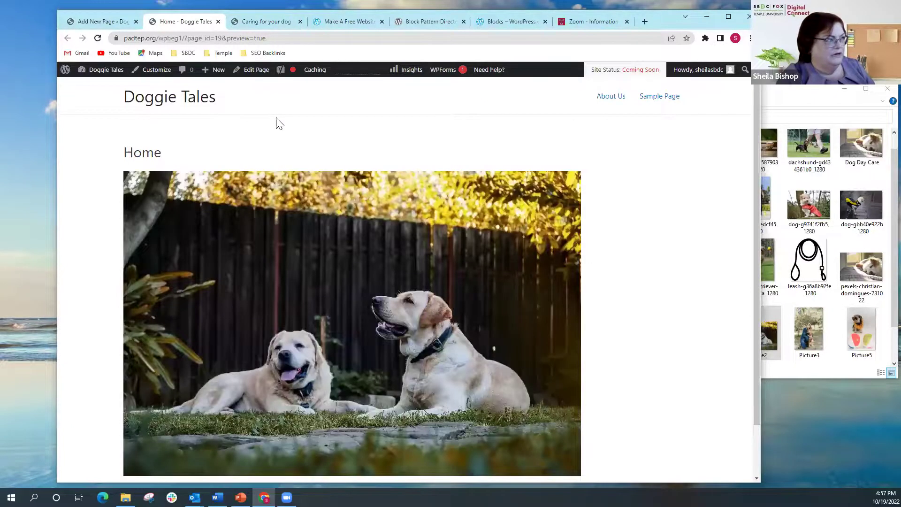
{"action": "left_click", "coordinate": [218, 22]}
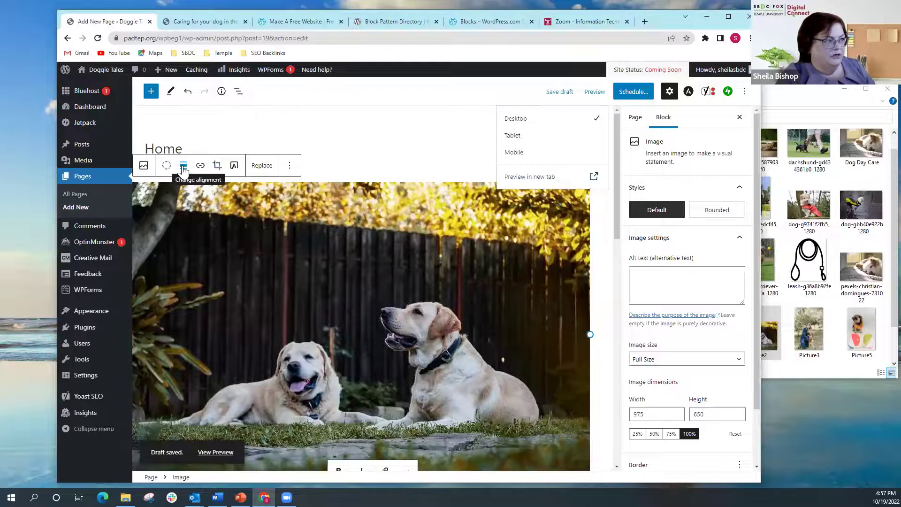
Set the dog photo's alignment to full width and convert it to a Cover block with a text overlay
{"action": "left_click", "coordinate": [183, 168]}
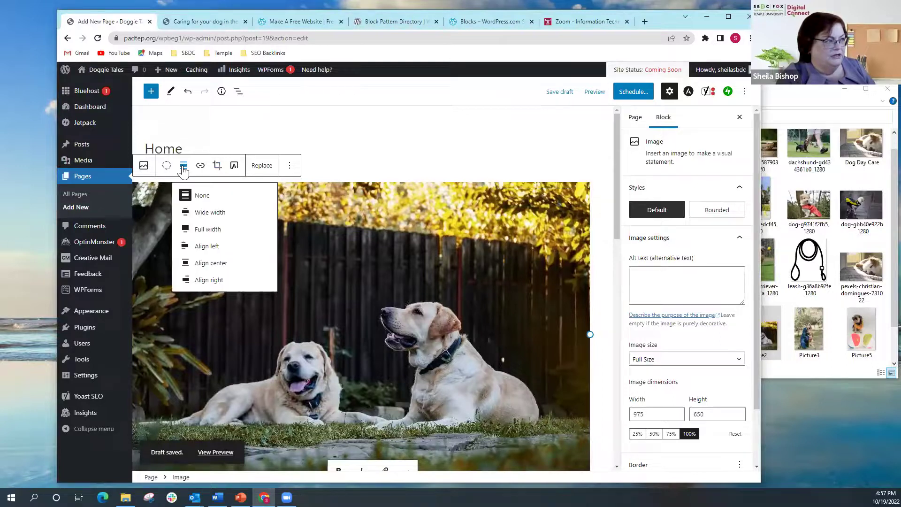
{"action": "left_click", "coordinate": [207, 230]}
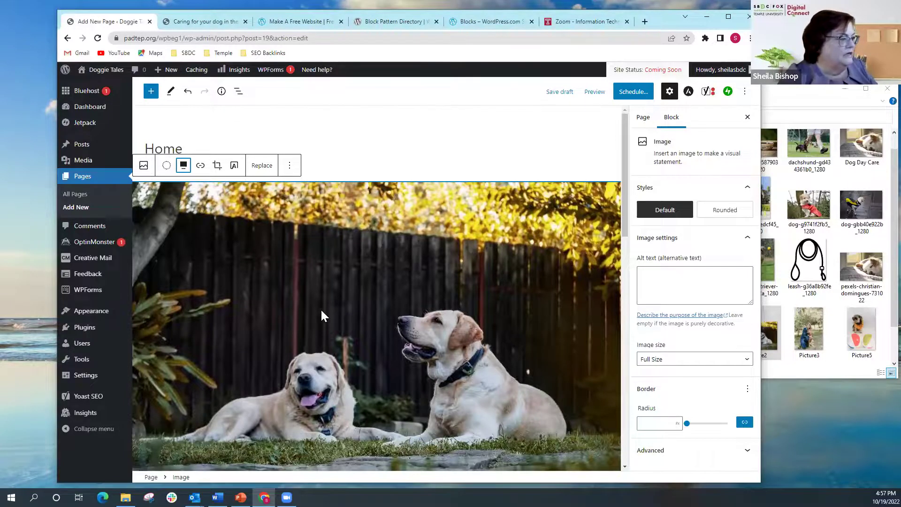
{"action": "left_click", "coordinate": [234, 167]}
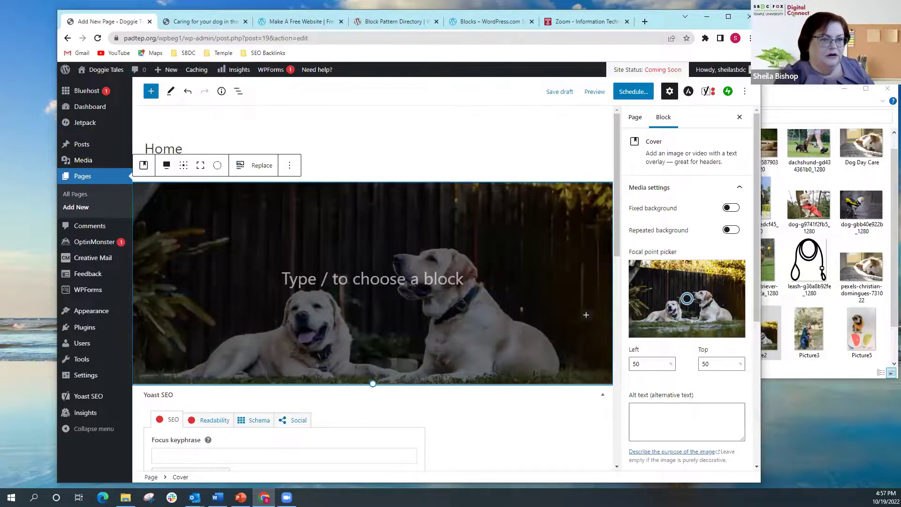
Fill the Cover block's overlay with two paragraphs, "Doggie Tales" and below it "Where your dog’s story matters"
{"action": "key", "text": "alt+Tab"}
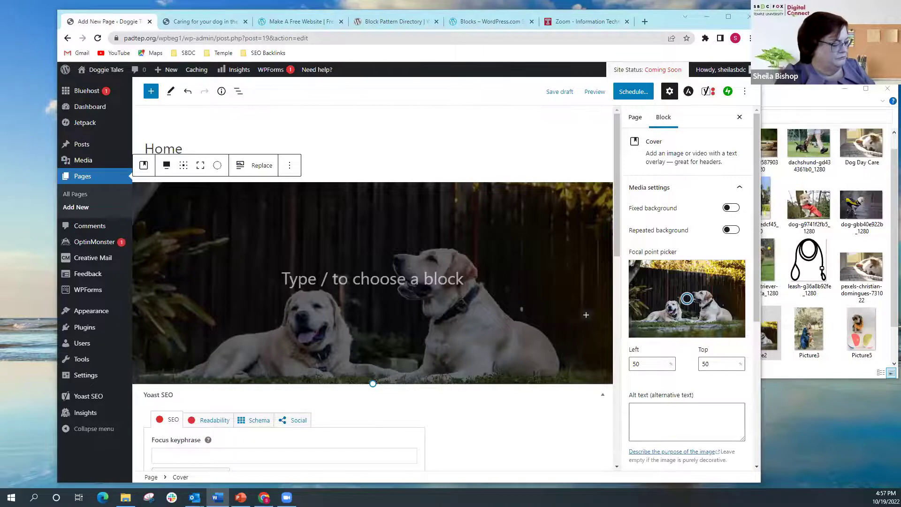
{"action": "left_click", "coordinate": [405, 280]}
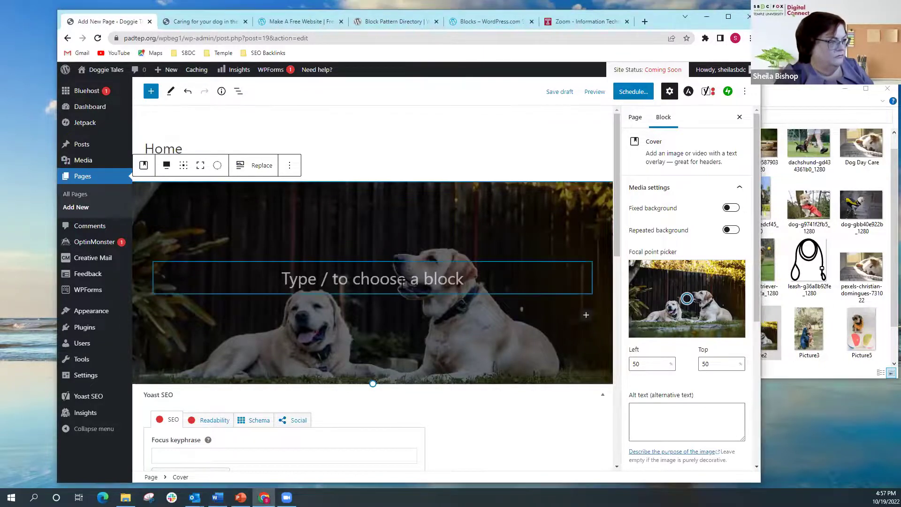
{"action": "type", "text": "Doggie Tales"}
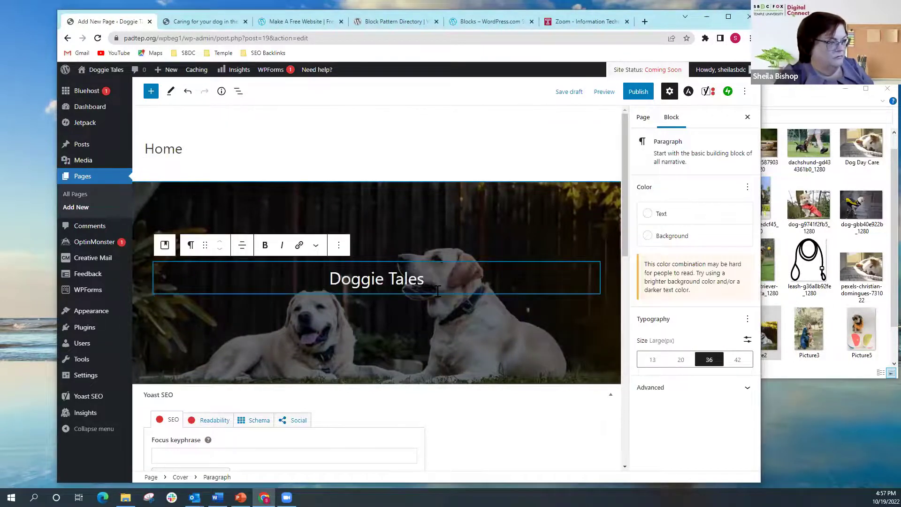
{"action": "key", "text": "Return"}
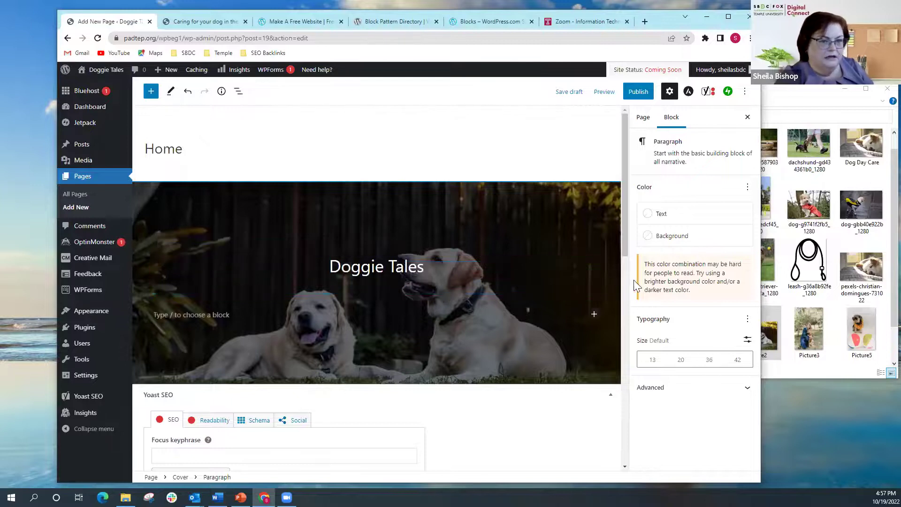
{"action": "key", "text": "alt+Tab"}
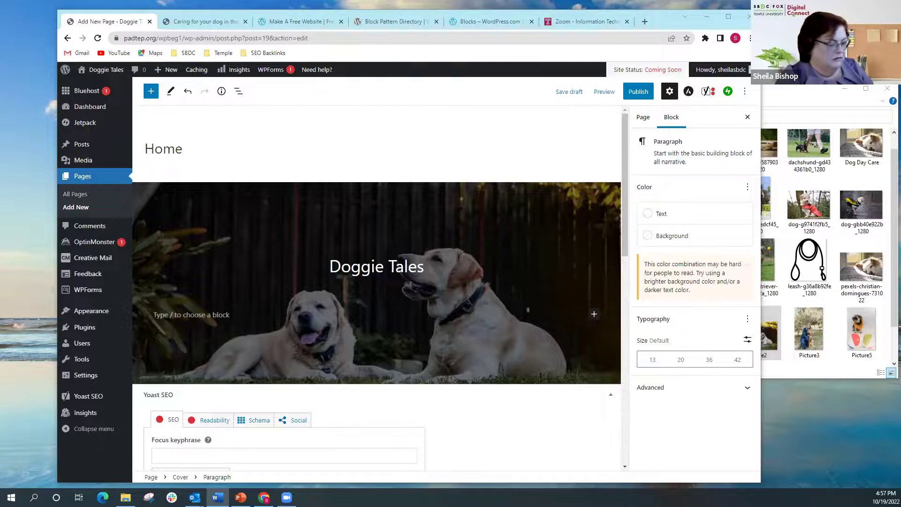
{"action": "left_click", "coordinate": [165, 312]}
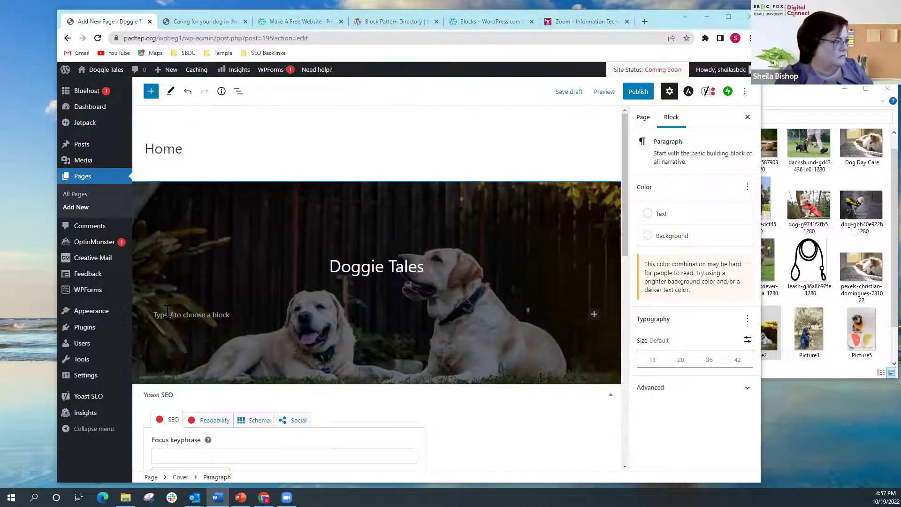
{"action": "type", "text": "Where your dog’s story matters"}
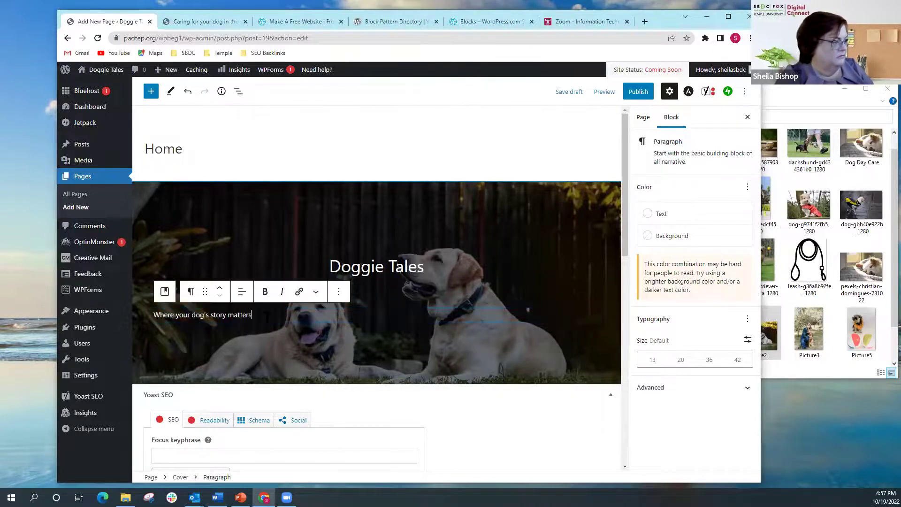
Set the "Doggie Tales" overlay text to font size 42
{"action": "left_click", "coordinate": [380, 268]}
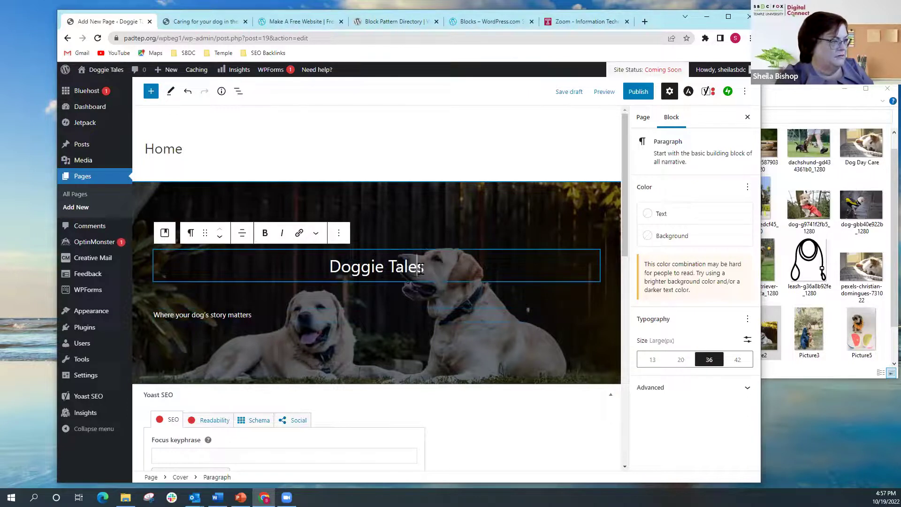
{"action": "left_click_drag", "start_coordinate": [425, 267], "coordinate": [328, 266]}
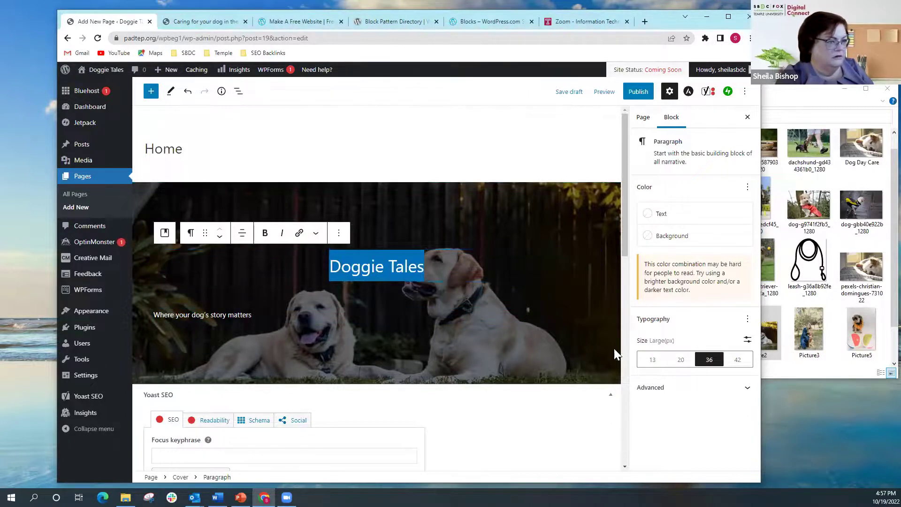
{"action": "left_click", "coordinate": [738, 361]}
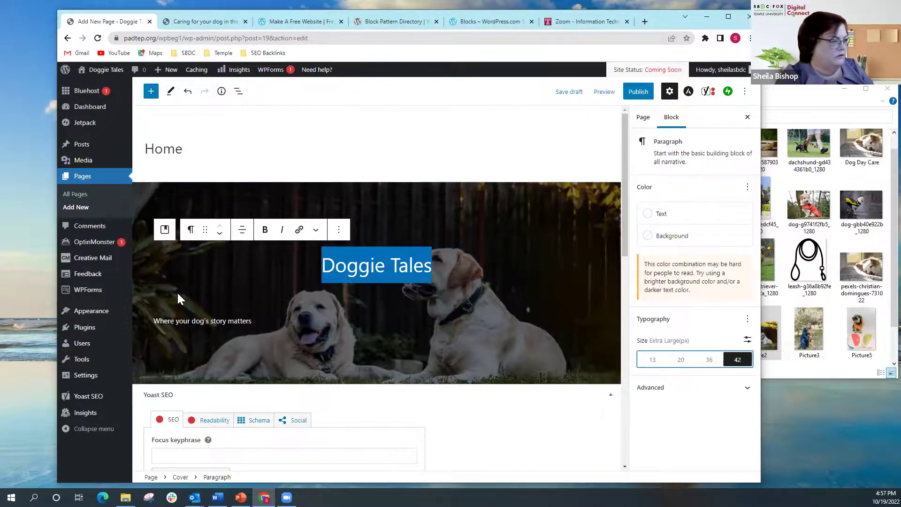
Set the tagline under "Doggie Tales" to font size 36 and align it to the center
{"action": "left_click_drag", "start_coordinate": [253, 321], "coordinate": [153, 321]}
{"action": "left_click", "coordinate": [709, 360]}
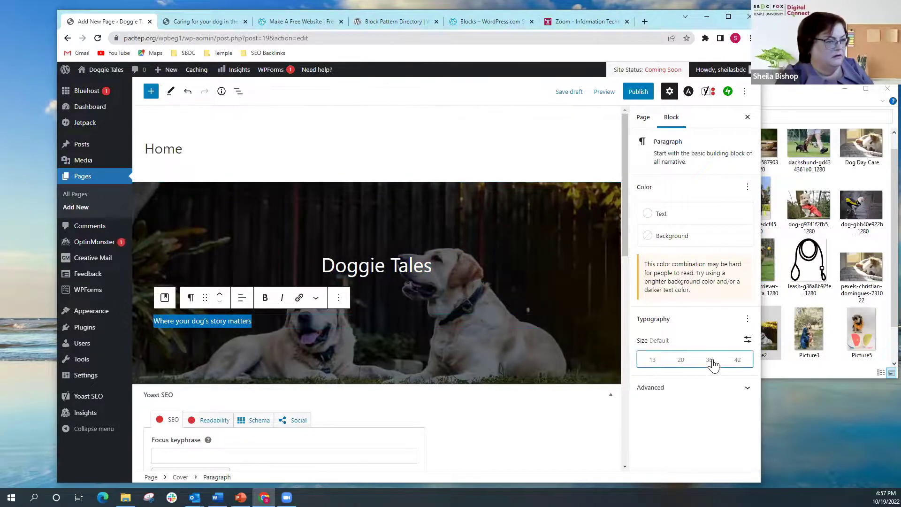
{"action": "left_click", "coordinate": [242, 280]}
{"action": "left_click", "coordinate": [265, 327]}
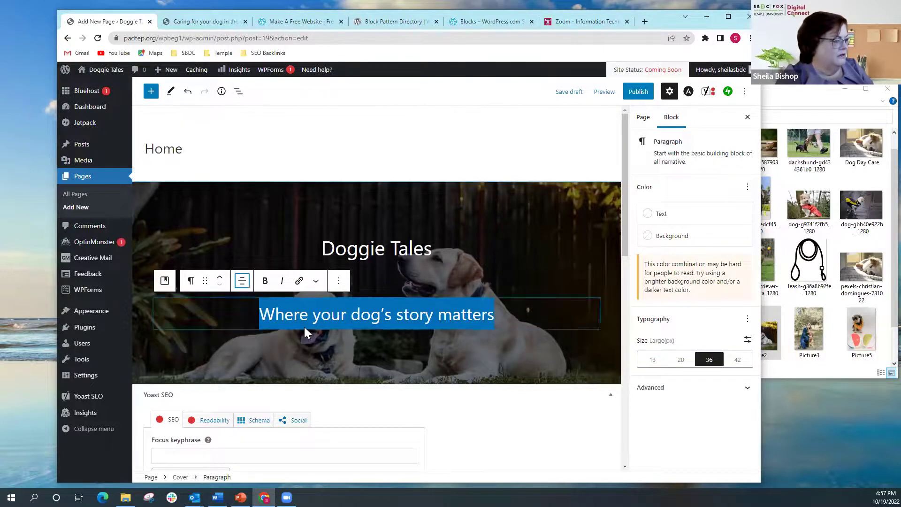
Select the Cover block and set its overlay opacity to 30
{"action": "left_click", "coordinate": [421, 277]}
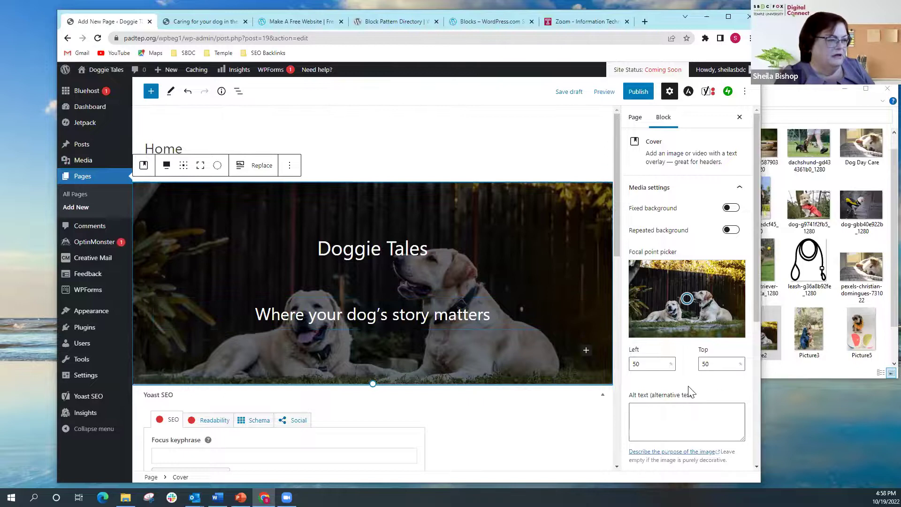
{"action": "scroll", "coordinate": [686, 387], "scroll_direction": "down", "scroll_amount": 1}
{"action": "scroll", "coordinate": [686, 386], "scroll_direction": "down", "scroll_amount": 4}
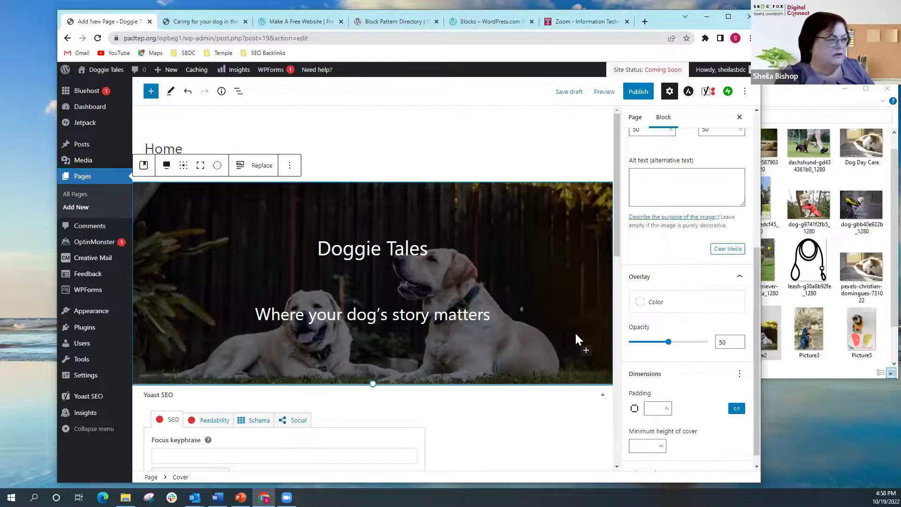
{"action": "mouse_move", "coordinate": [669, 346]}
{"action": "left_mouse_down"}
{"action": "mouse_move", "coordinate": [691, 347]}
{"action": "mouse_move", "coordinate": [628, 350]}
{"action": "mouse_move", "coordinate": [654, 353]}
{"action": "left_mouse_up"}
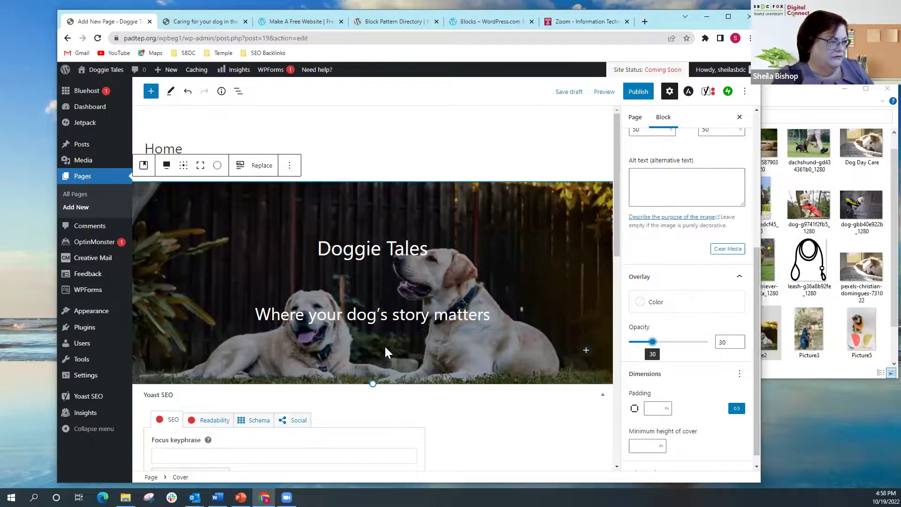
Move the cover image's focal point to 51% left and 63% top
{"action": "scroll", "coordinate": [686, 277], "scroll_direction": "up", "scroll_amount": 2}
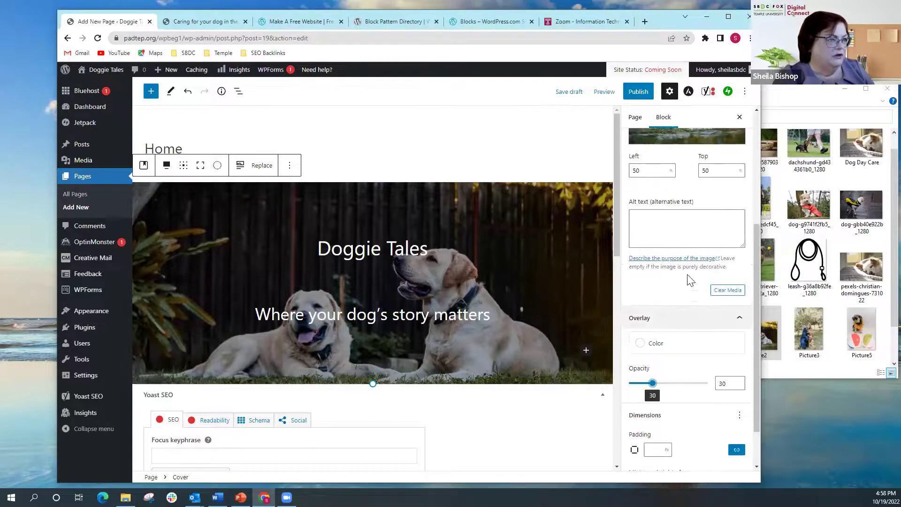
{"action": "scroll", "coordinate": [686, 274], "scroll_direction": "up", "scroll_amount": 1}
{"action": "left_click_drag", "start_coordinate": [687, 204], "coordinate": [688, 214]}
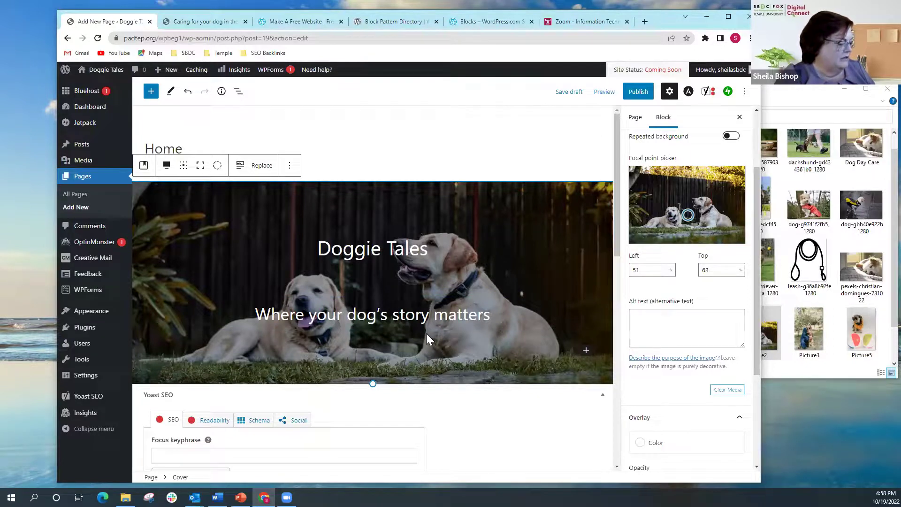
{"action": "scroll", "coordinate": [425, 334], "scroll_direction": "down", "scroll_amount": 1}
{"action": "scroll", "coordinate": [425, 334], "scroll_direction": "up", "scroll_amount": 1}
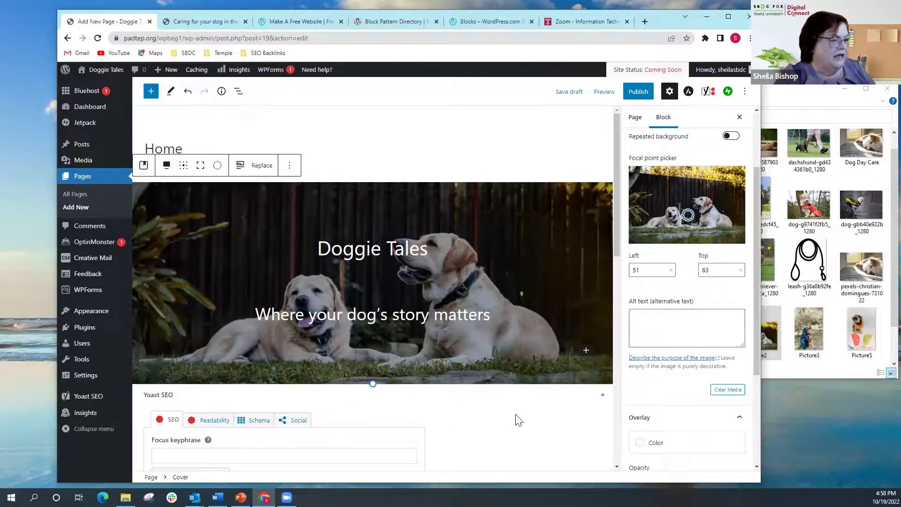
Insert a Quote block directly below the cover image on the Home page
{"action": "left_click", "coordinate": [479, 397]}
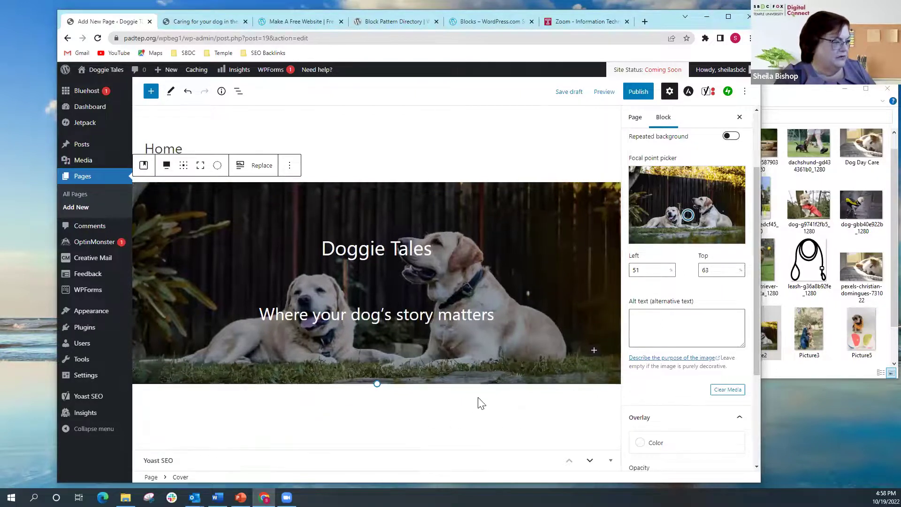
{"action": "left_click", "coordinate": [575, 416]}
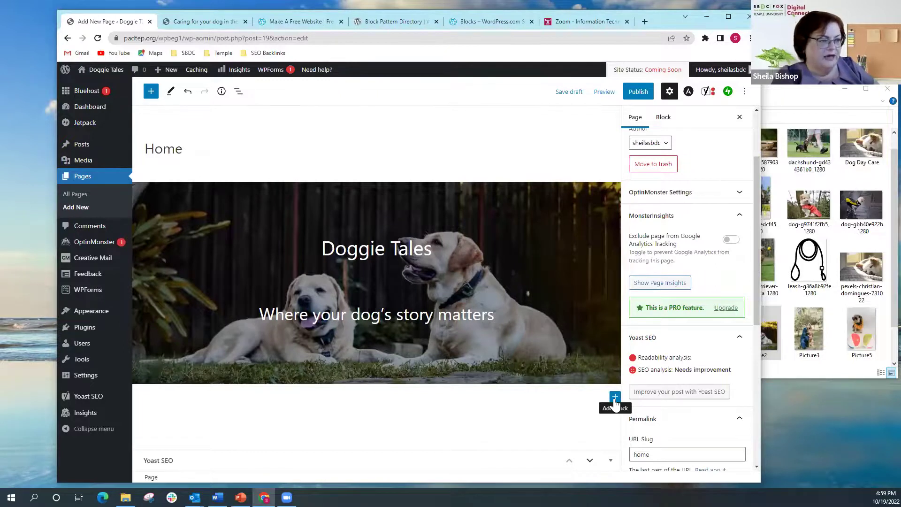
{"action": "left_click", "coordinate": [615, 398]}
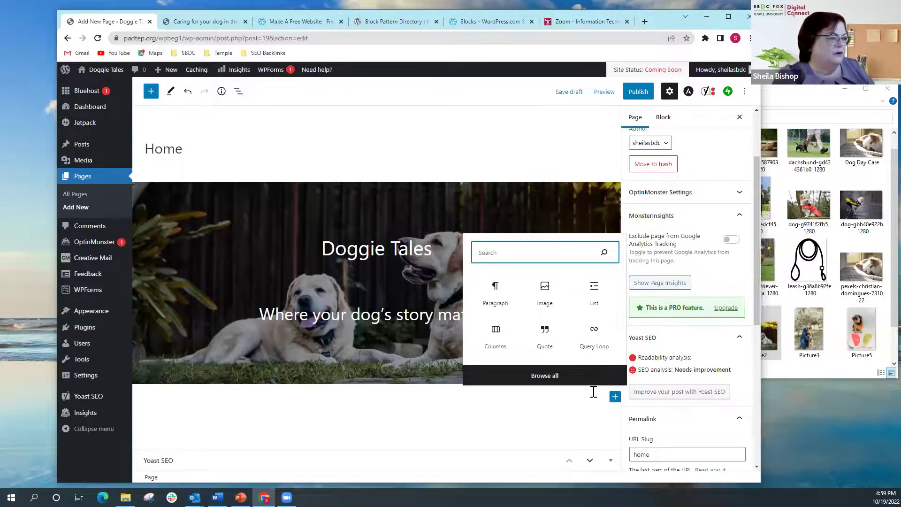
{"action": "left_click", "coordinate": [546, 337]}
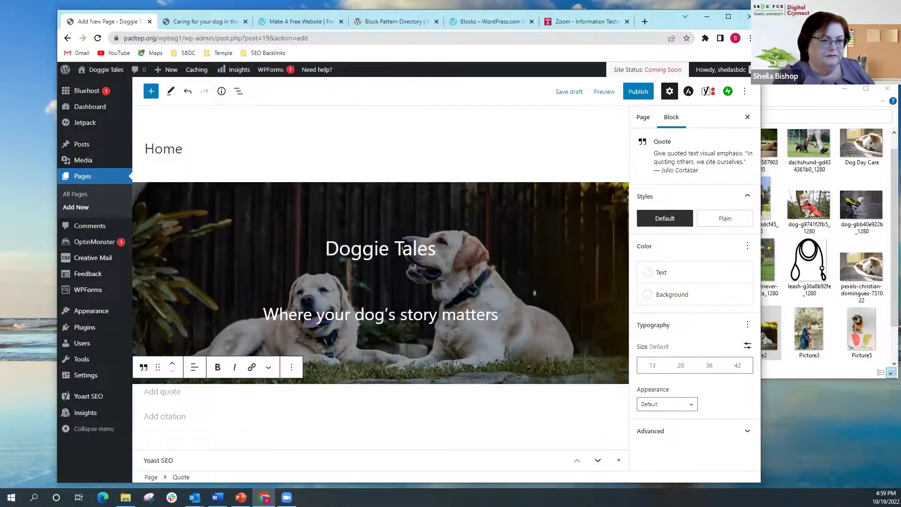
Fill the Quote block with "Dogs do speak, but only to those who know how to listen." and the citation Orhan Pamuk
{"action": "key", "text": "alt+Tab"}
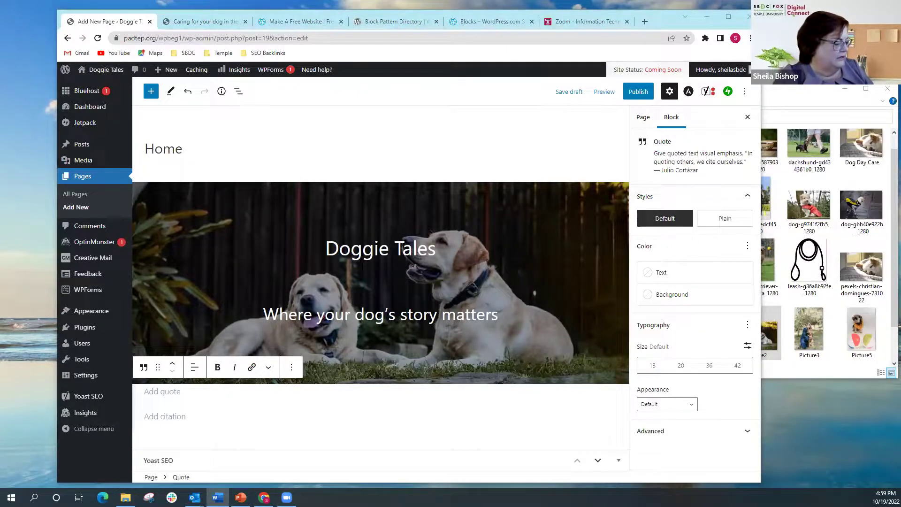
{"action": "left_click", "coordinate": [160, 394]}
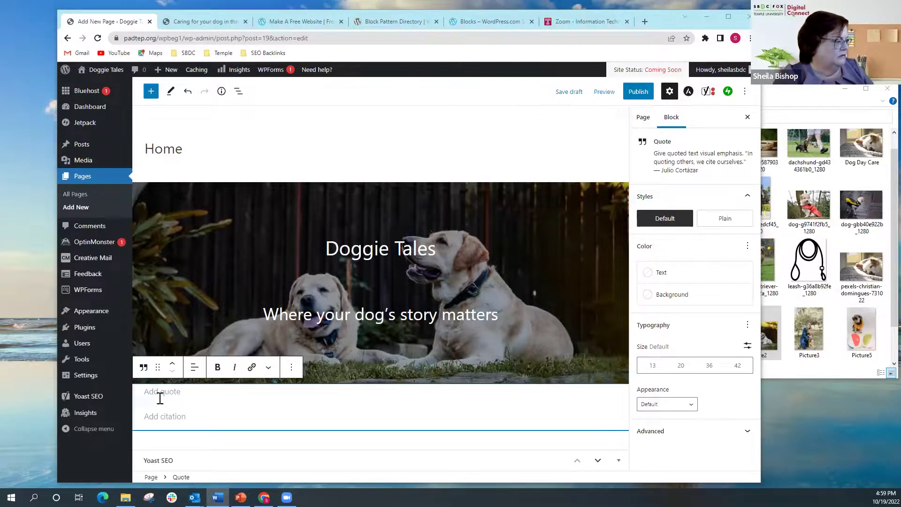
{"action": "type", "text": "\"Dogs do speak, but only to those who know how to listen.\""}
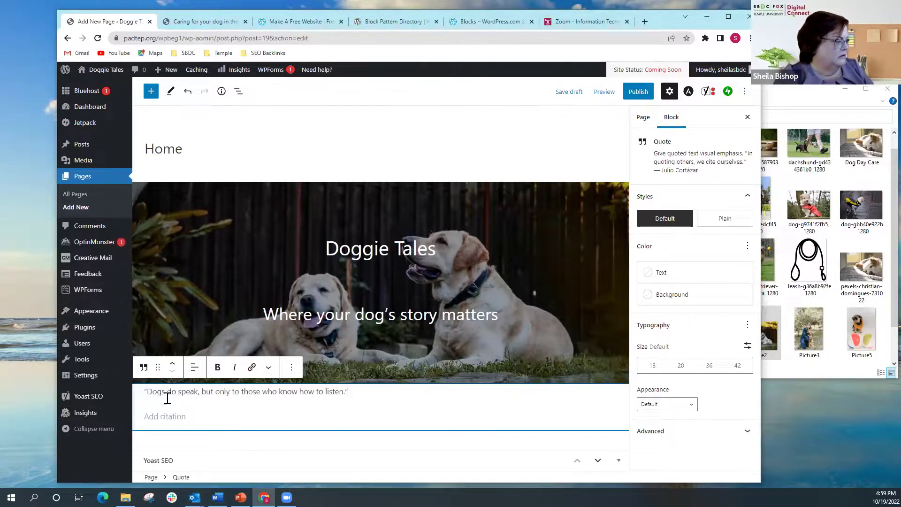
{"action": "key", "text": "alt+Tab"}
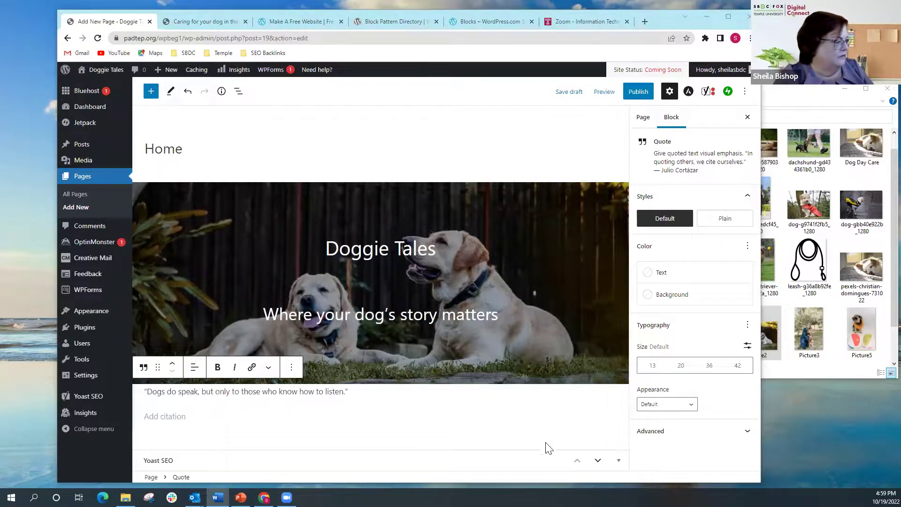
{"action": "left_click", "coordinate": [157, 416]}
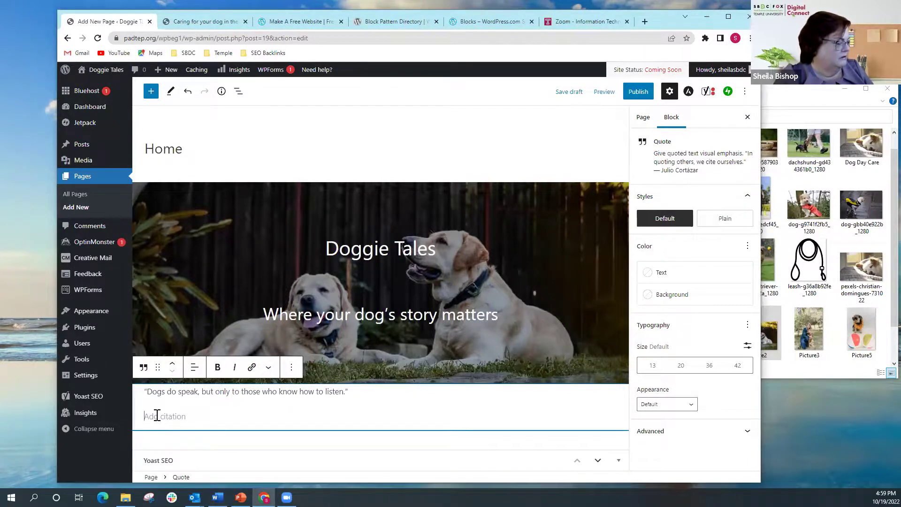
{"action": "type", "text": "Orhan Pamuk"}
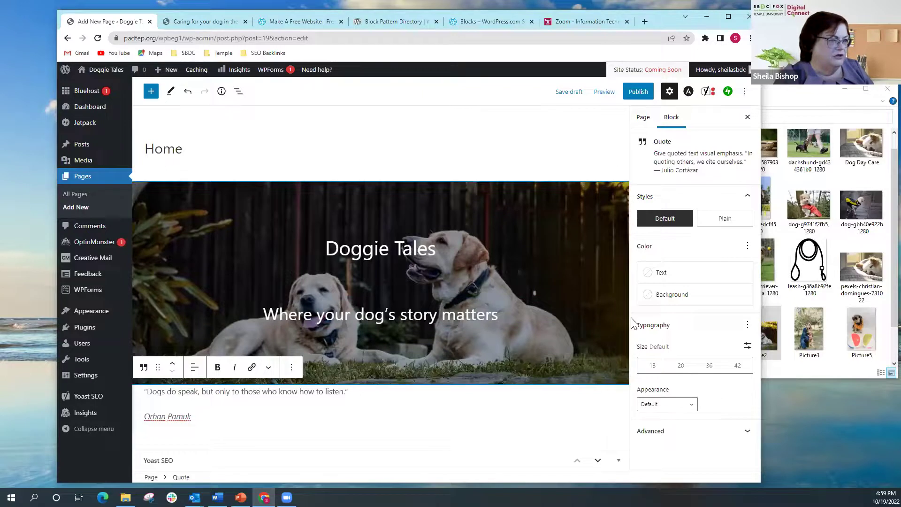
Give the Quote block a custom solid background color with hex value E2F0FA and deselect the block
{"action": "left_click", "coordinate": [650, 296]}
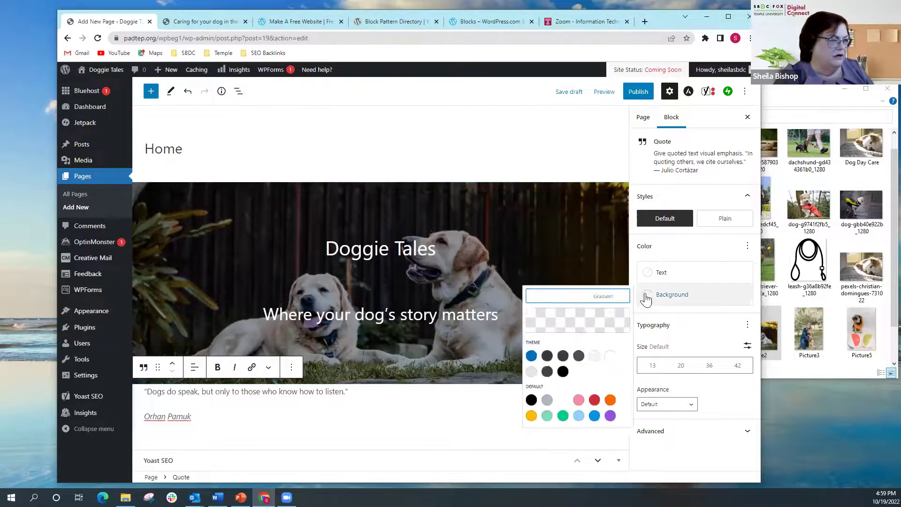
{"action": "left_click", "coordinate": [580, 337]}
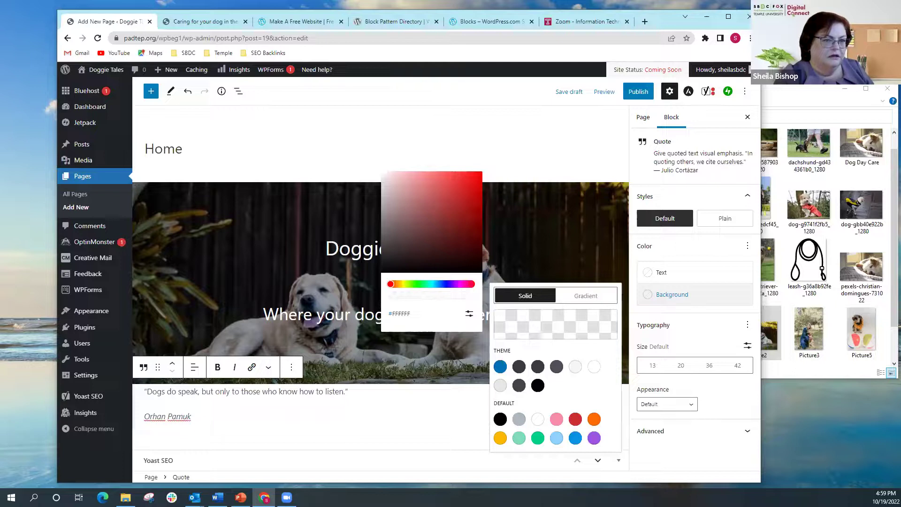
{"action": "key", "text": "alt+Tab"}
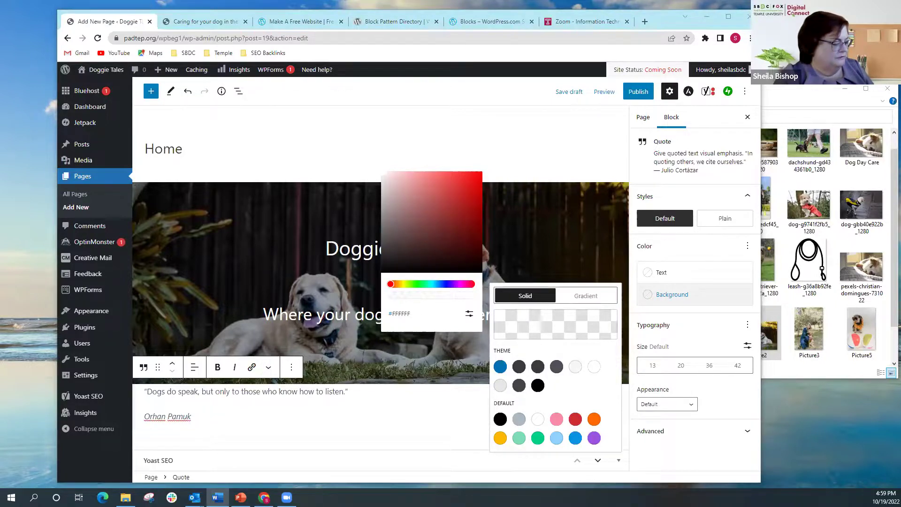
{"action": "left_click", "coordinate": [471, 315]}
{"action": "left_click", "coordinate": [429, 319]}
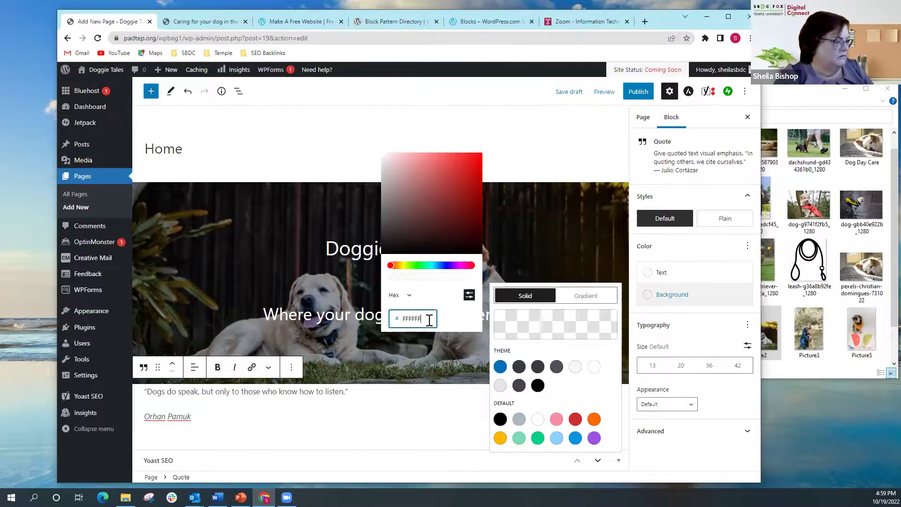
{"action": "double_click", "coordinate": [429, 319]}
{"action": "type", "text": "E2f0fa"}
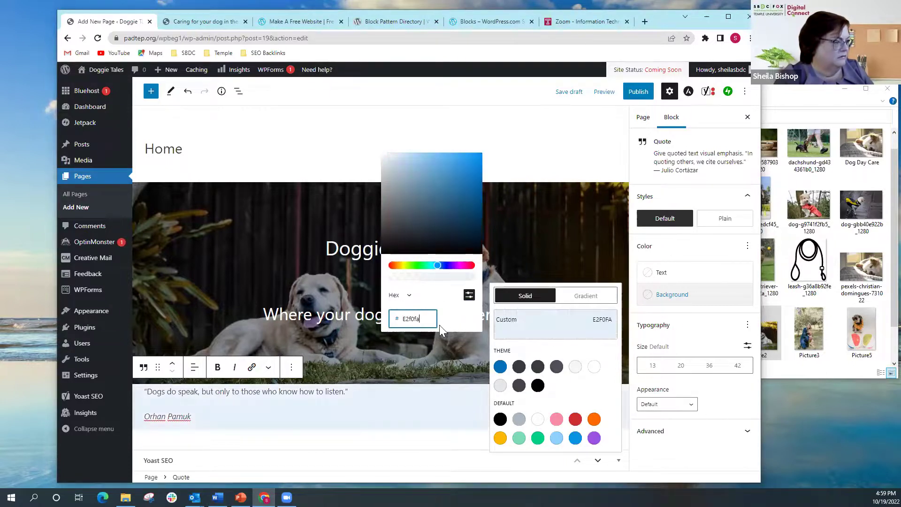
{"action": "left_click", "coordinate": [404, 439]}
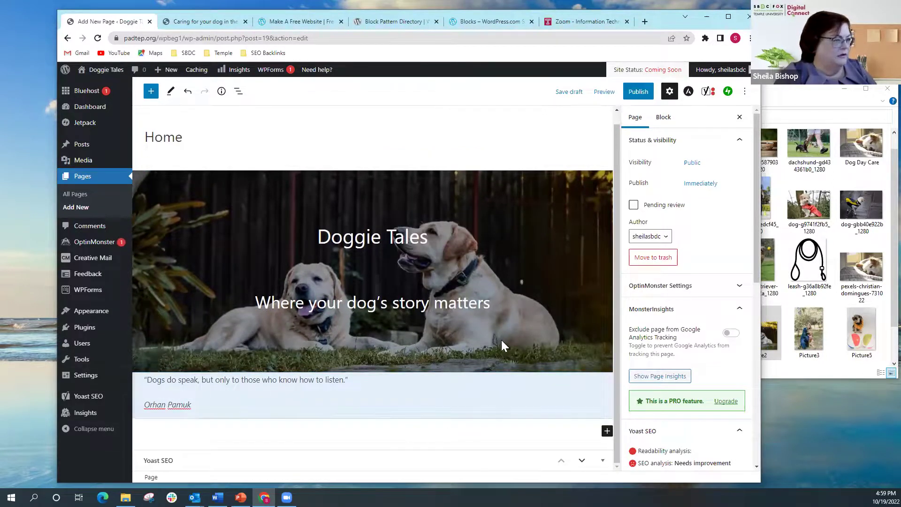
{"action": "mouse_move", "coordinate": [407, 253]}
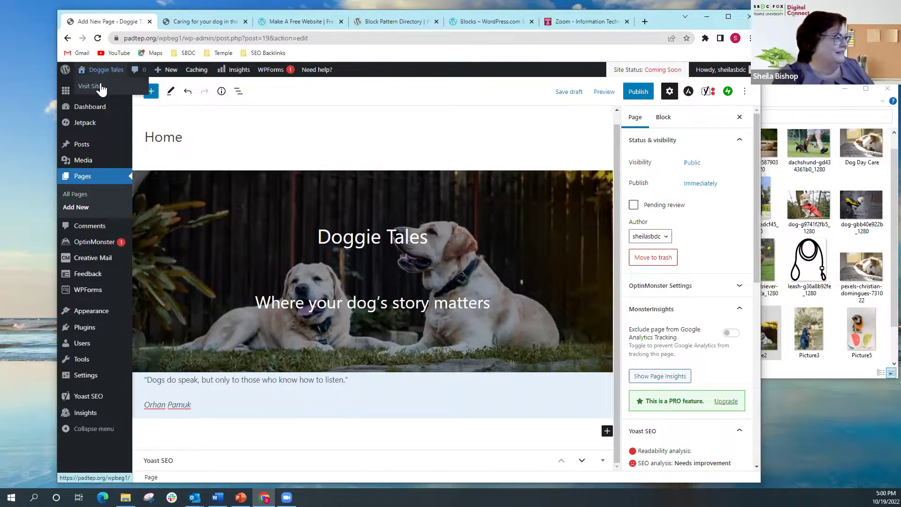
Publish the Home page and visit the Doggie Tales site's front page
{"action": "left_click", "coordinate": [94, 86]}
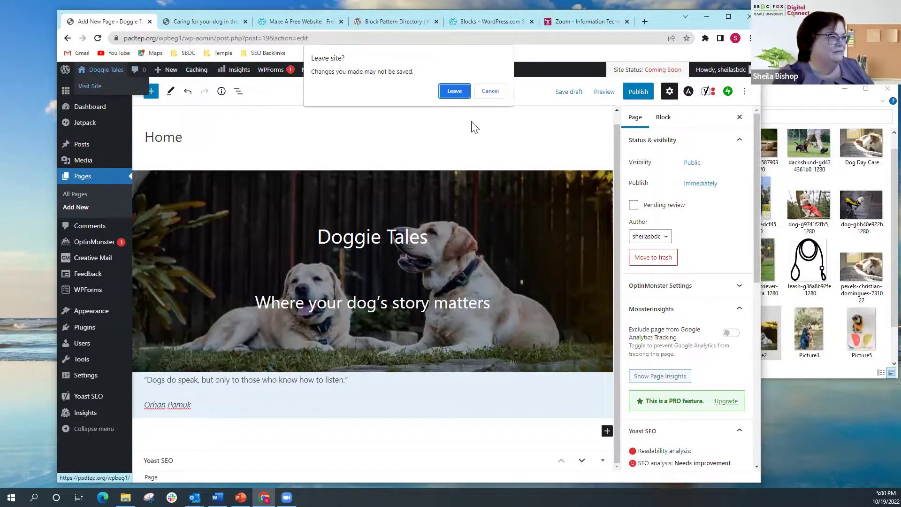
{"action": "left_click", "coordinate": [489, 90]}
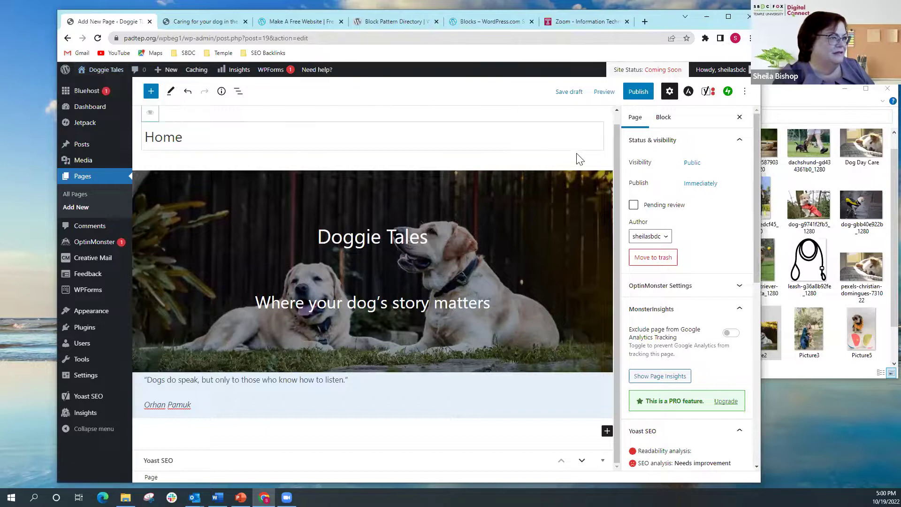
{"action": "left_click", "coordinate": [638, 91]}
{"action": "left_click", "coordinate": [664, 92]}
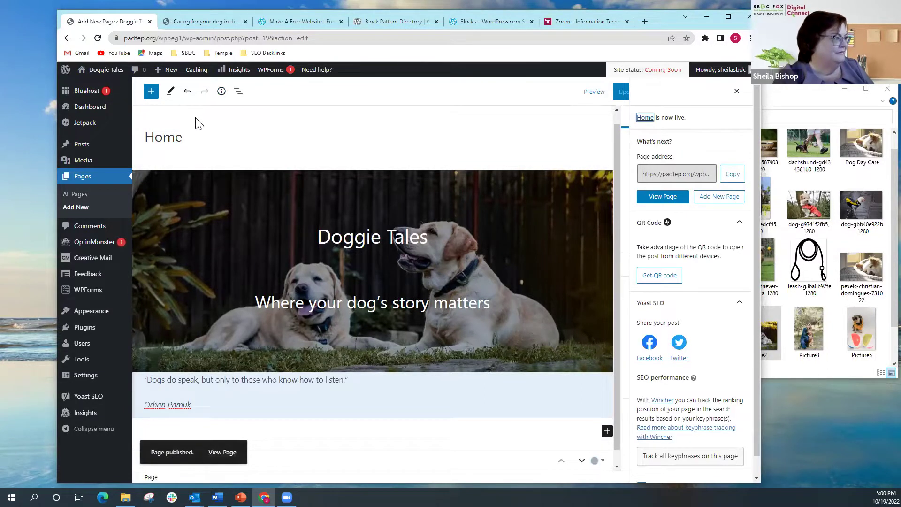
{"action": "left_click", "coordinate": [89, 86]}
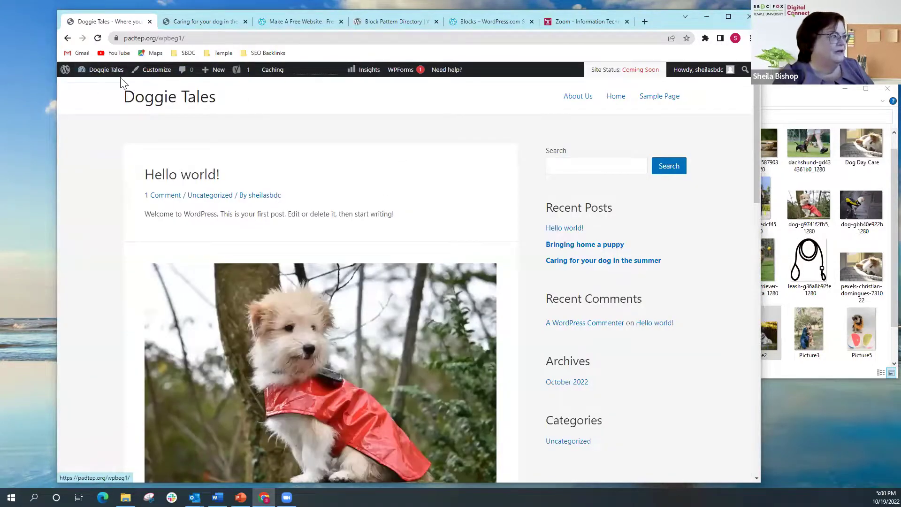
Make the site's homepage a static page in the Reading settings, choose Home as the homepage, and save the changes
{"action": "mouse_move", "coordinate": [95, 71]}
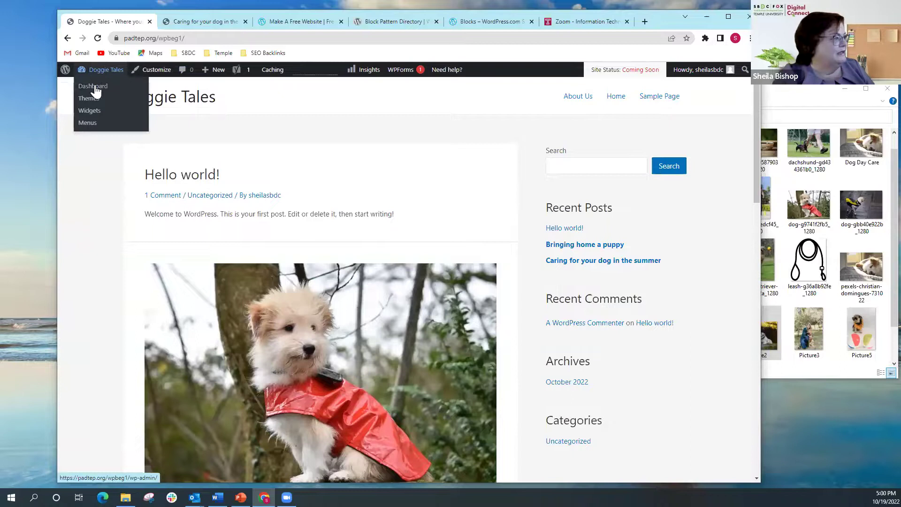
{"action": "left_click", "coordinate": [125, 88]}
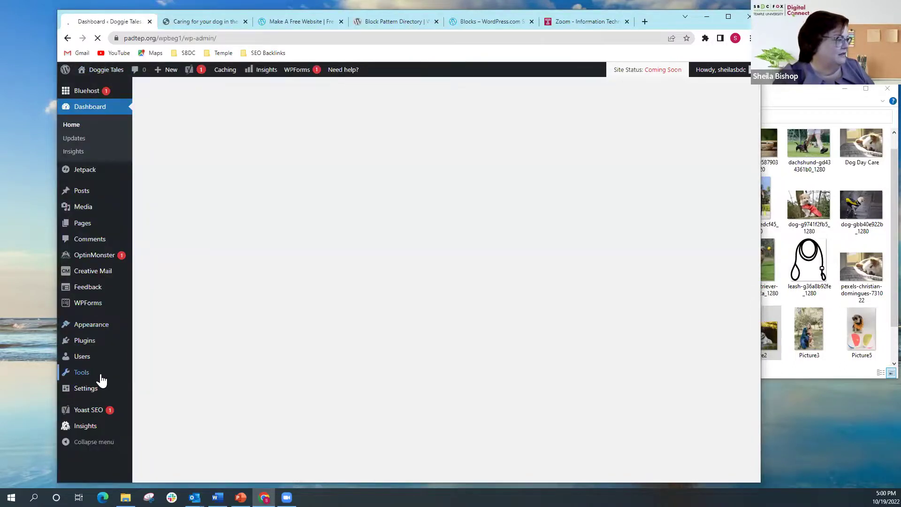
{"action": "mouse_move", "coordinate": [94, 389]}
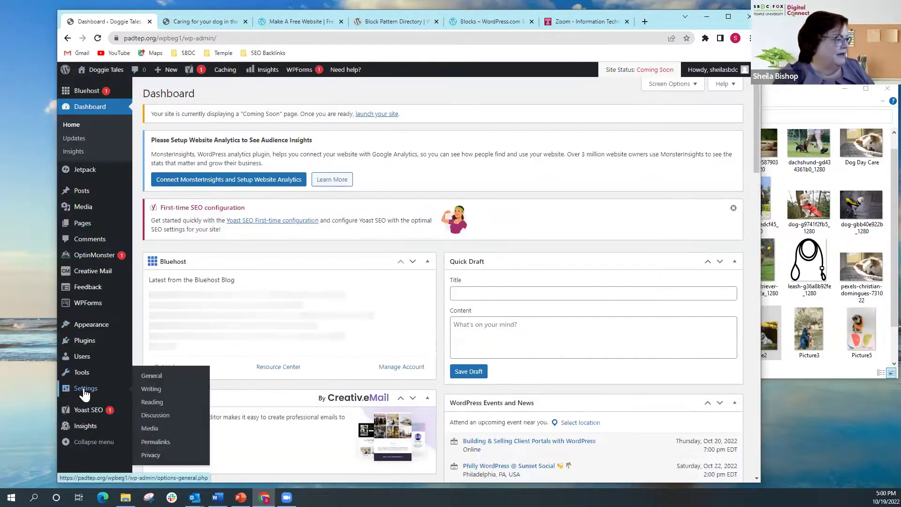
{"action": "left_click", "coordinate": [156, 405]}
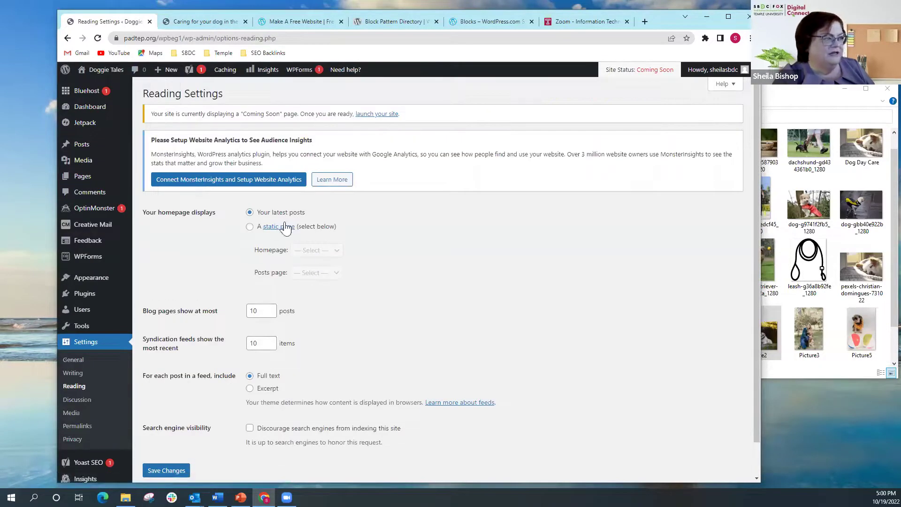
{"action": "left_click", "coordinate": [249, 228]}
{"action": "left_click", "coordinate": [339, 254]}
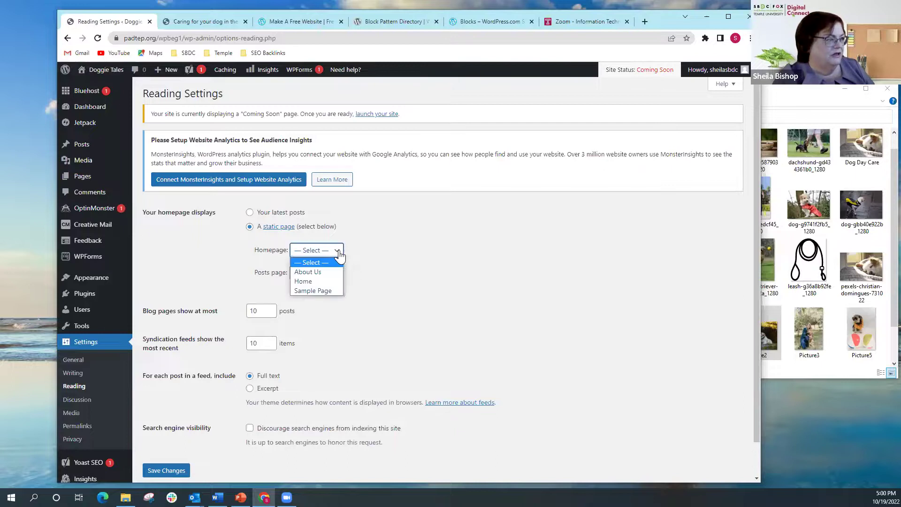
{"action": "left_click", "coordinate": [318, 281]}
{"action": "left_click", "coordinate": [170, 472]}
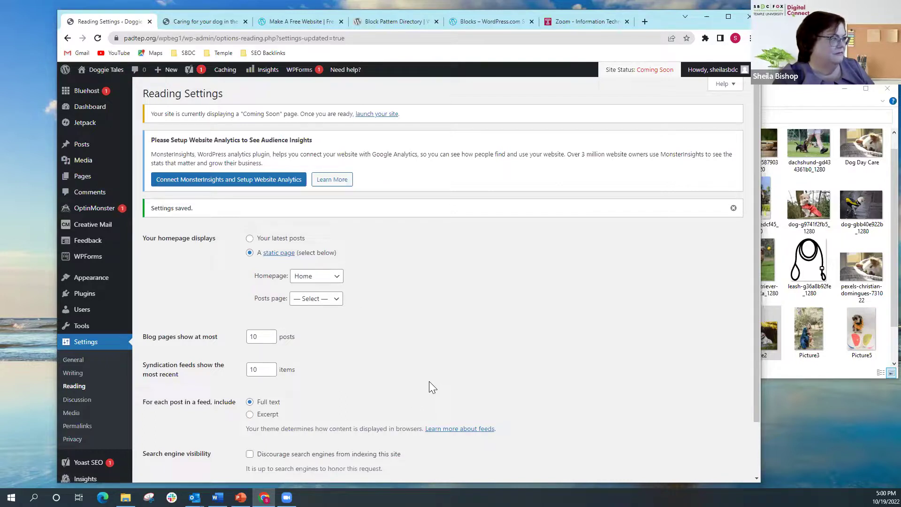
Visit the site and check how its front page shows the Home cover banner and quote
{"action": "left_click", "coordinate": [95, 87]}
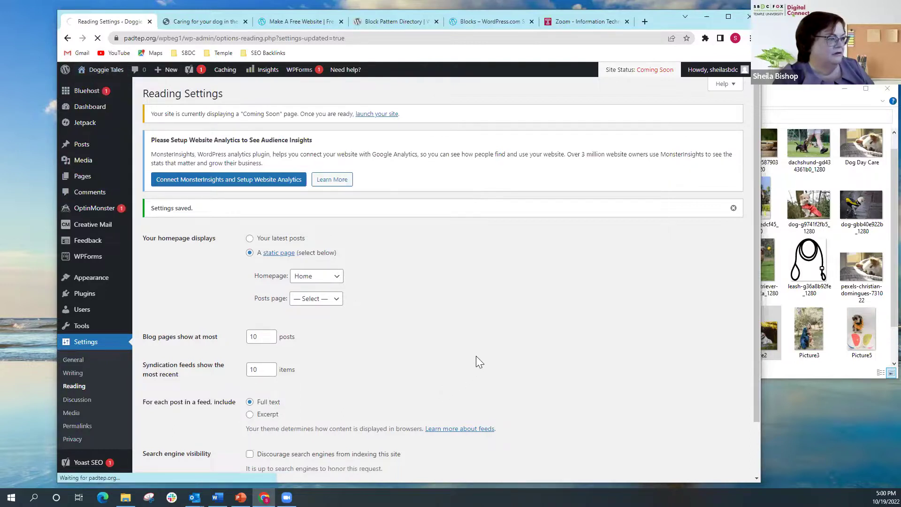
{"action": "scroll", "coordinate": [484, 395], "scroll_direction": "down", "scroll_amount": 1}
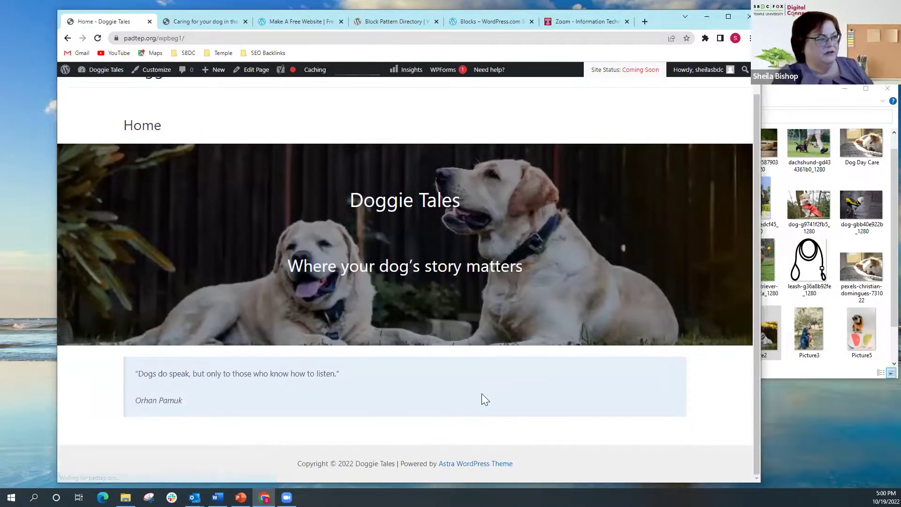
{"action": "scroll", "coordinate": [480, 393], "scroll_direction": "up", "scroll_amount": 1}
{"action": "scroll", "coordinate": [478, 392], "scroll_direction": "down", "scroll_amount": 1}
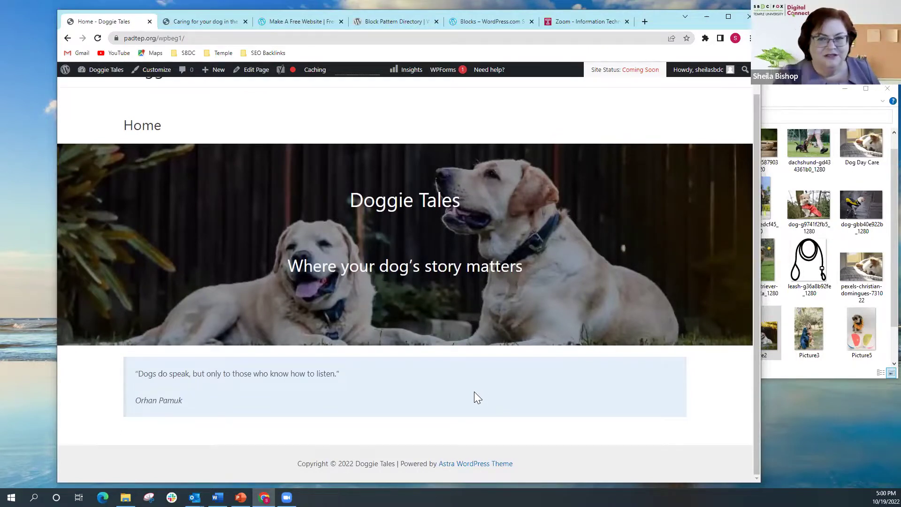
{"action": "left_click", "coordinate": [241, 497]}
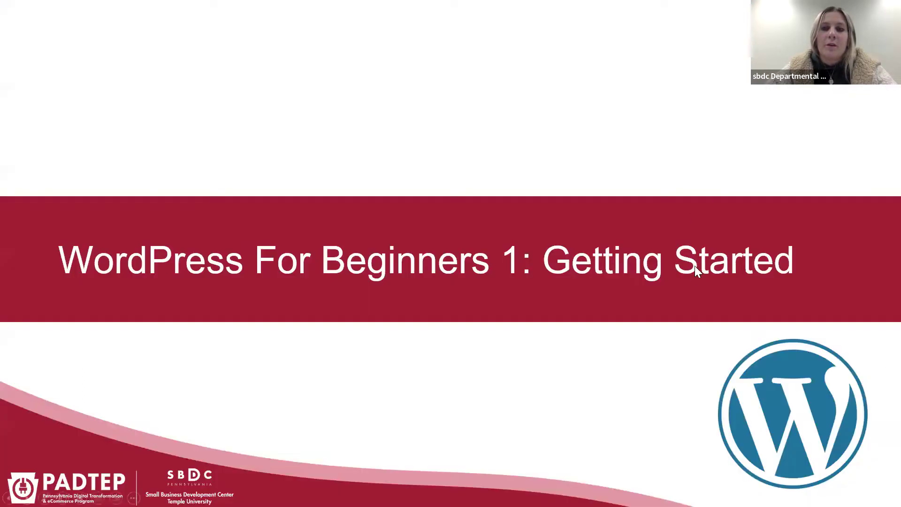
{"action": "key", "text": "Right"}
{"action": "key", "text": "Right"}
{"action": "key", "text": "Right"}
{"action": "key", "text": "Right"}
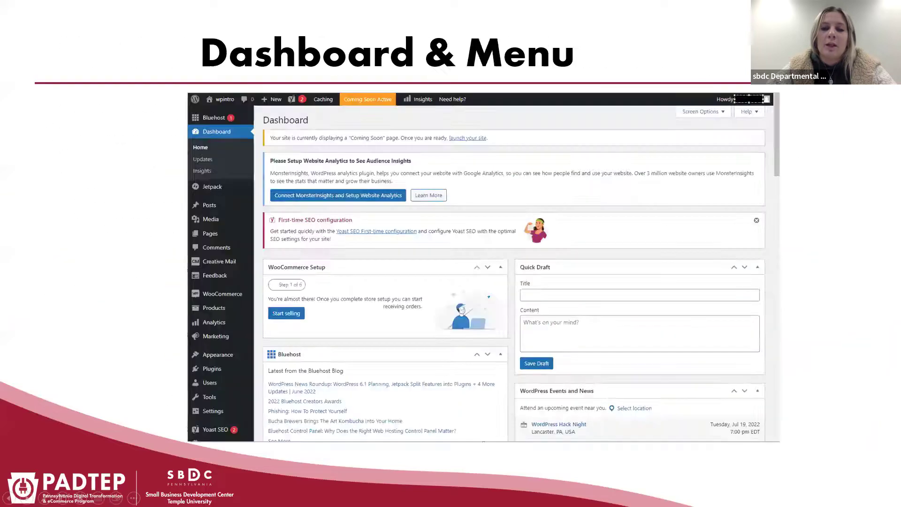
{"action": "key", "text": "Right"}
{"action": "key", "text": "Right"}
{"action": "key", "text": "Right"}
{"action": "key", "text": "Right"}
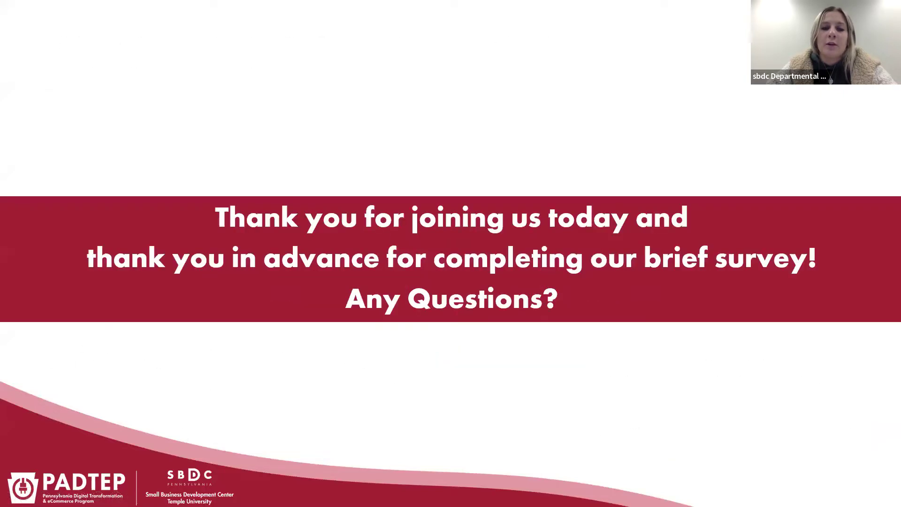
{"action": "key", "text": "Left"}
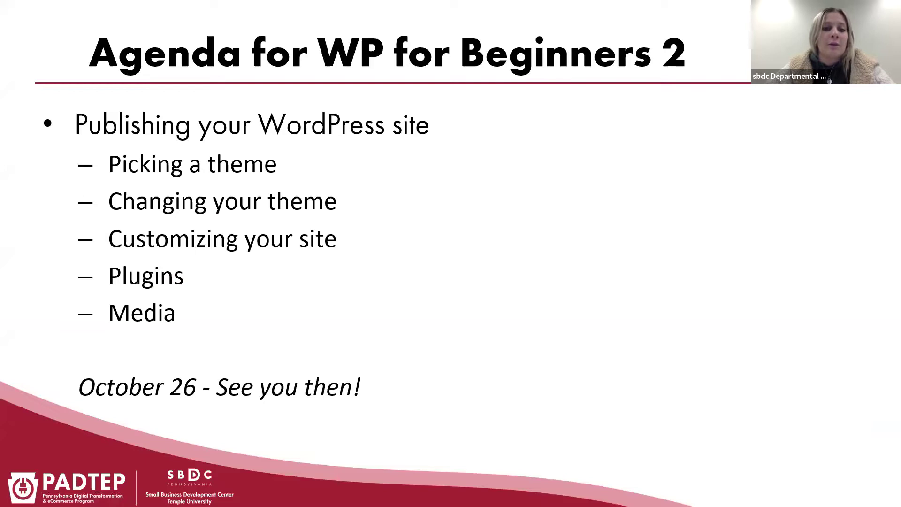